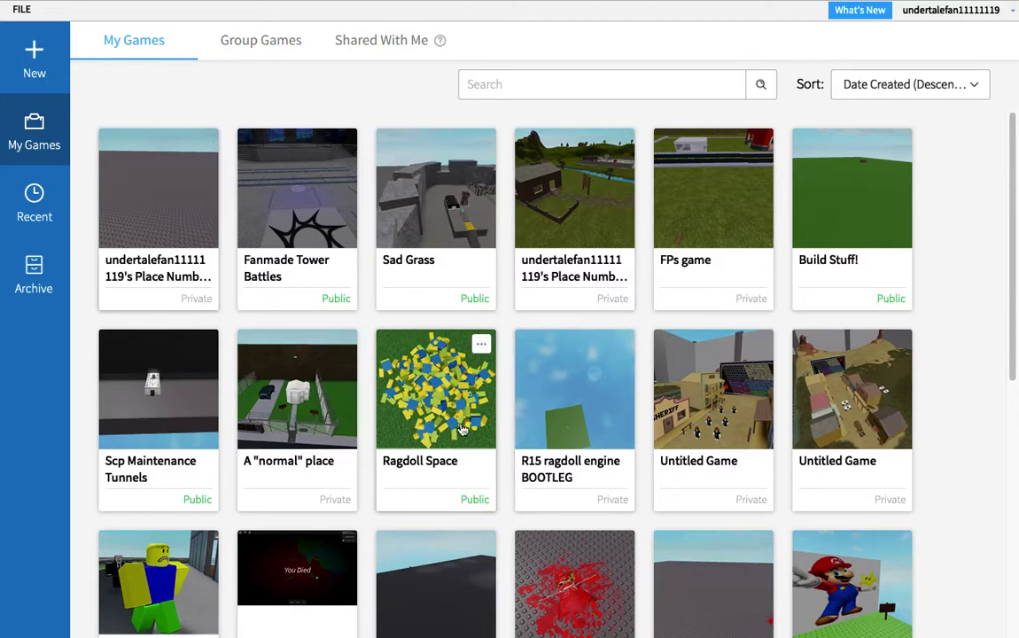
Create a new place from the Baseplate template.
scroll(453, 469, down, 5)
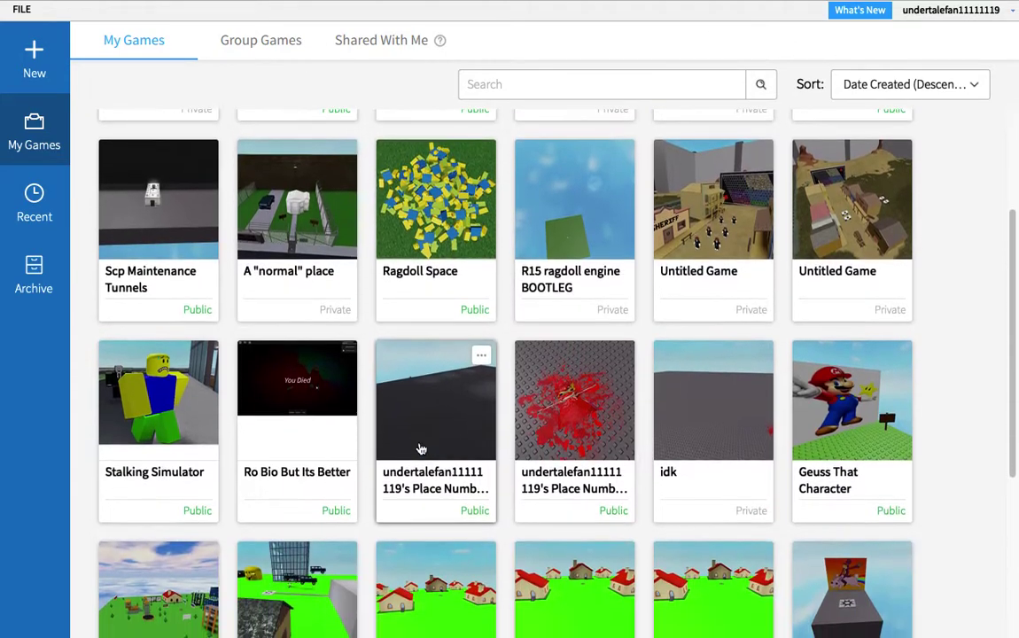
scroll(305, 540, up, 5)
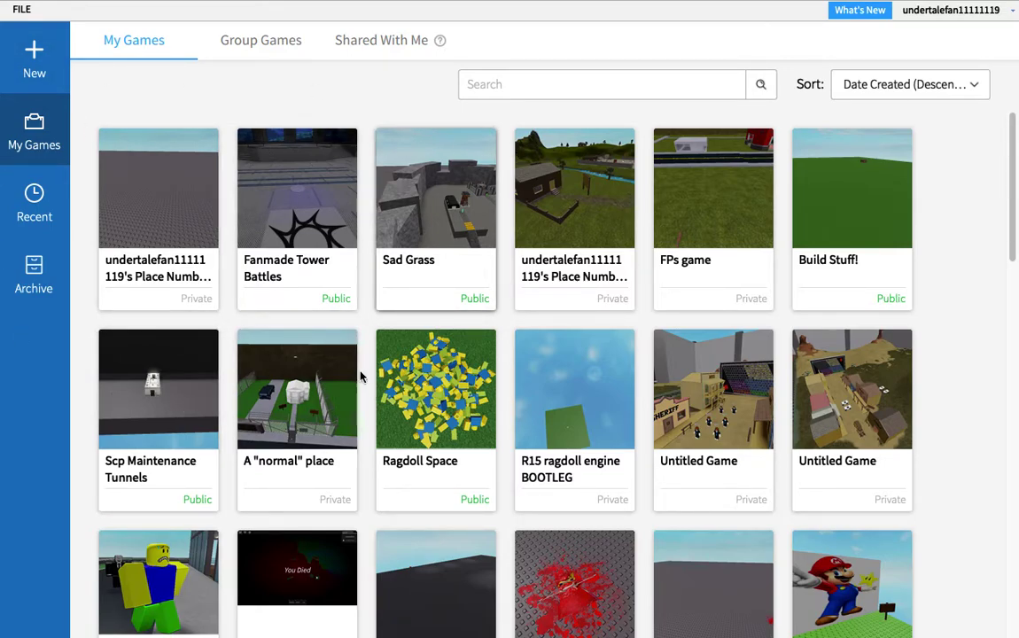
click(36, 57)
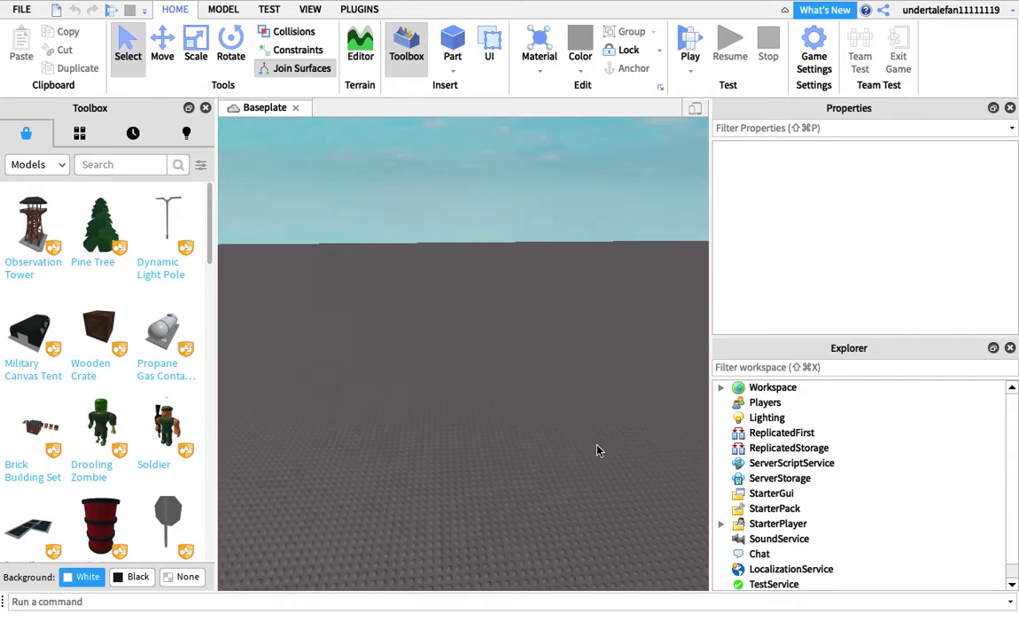
Find the disaster script among the account's own created models and insert it into the Workspace.
click(187, 136)
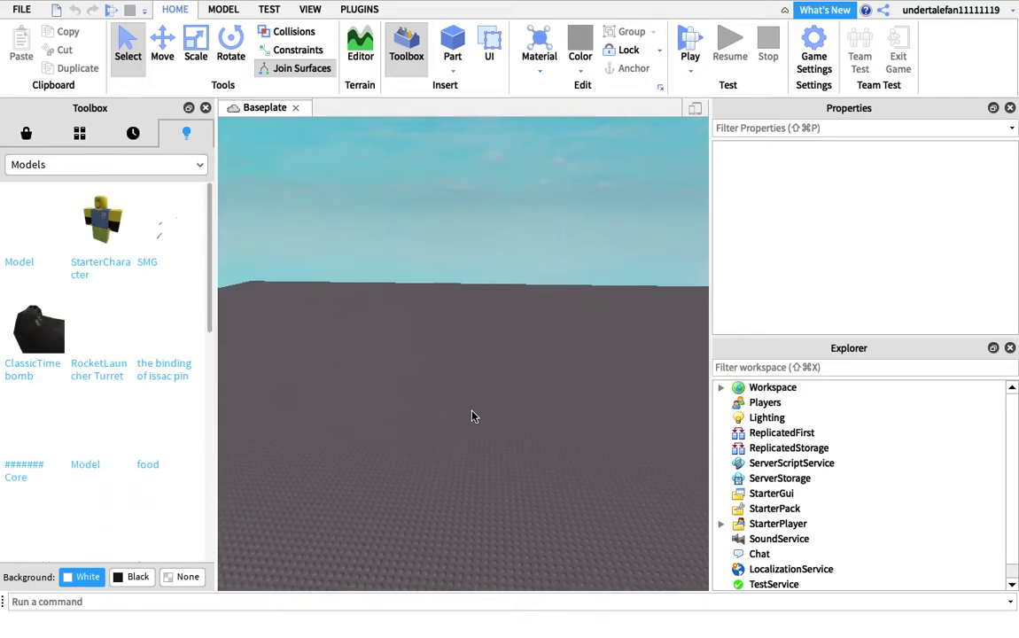
right_drag(472, 415, 472, 416)
scroll(472, 416, up, 3)
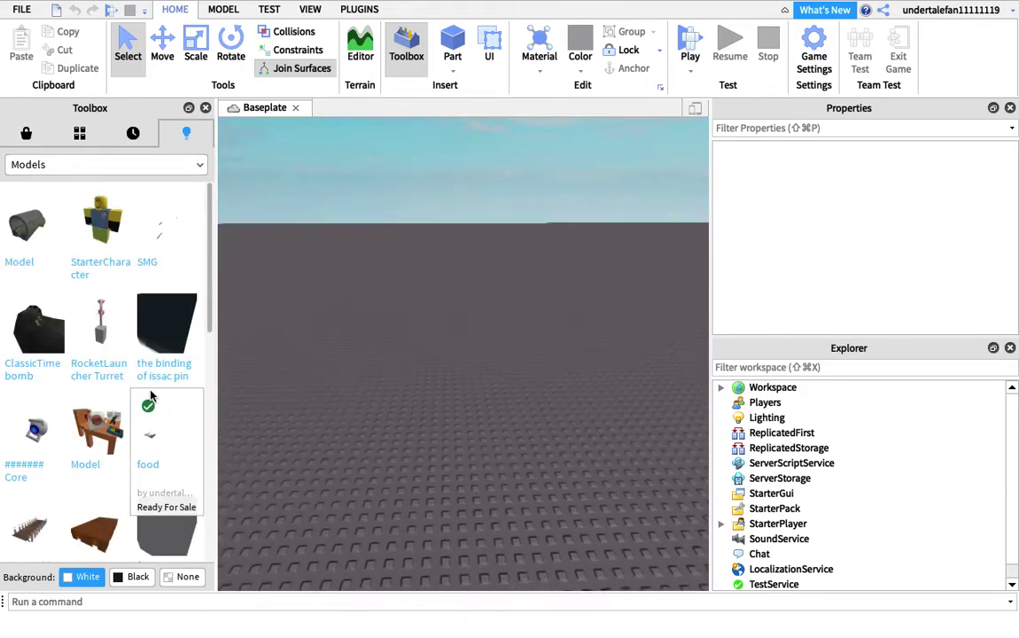
scroll(150, 396, down, 5)
scroll(125, 486, down, 5)
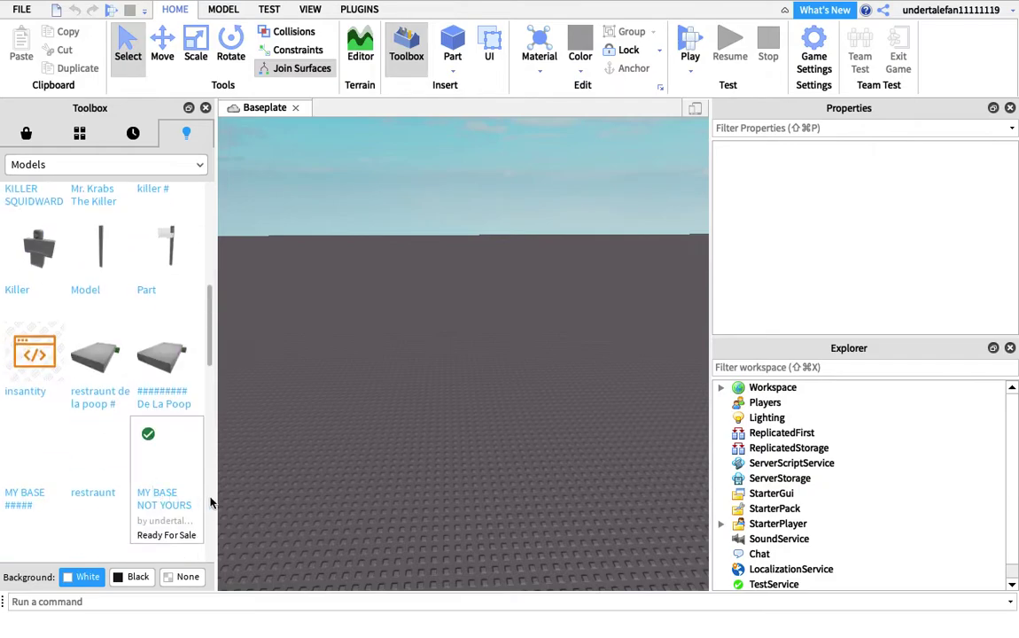
scroll(160, 451, down, 7)
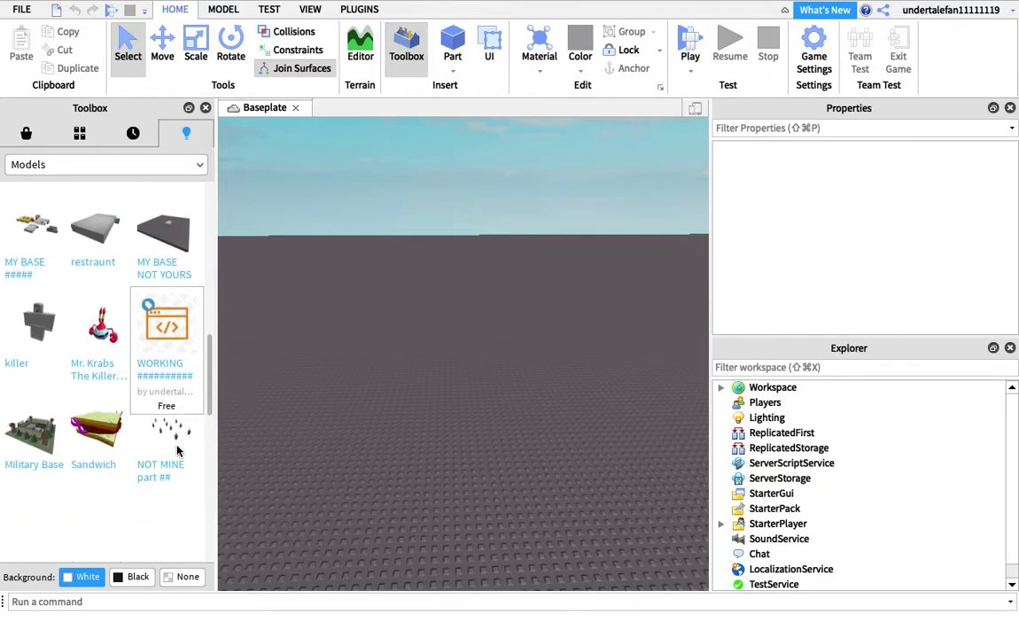
scroll(164, 479, down, 7)
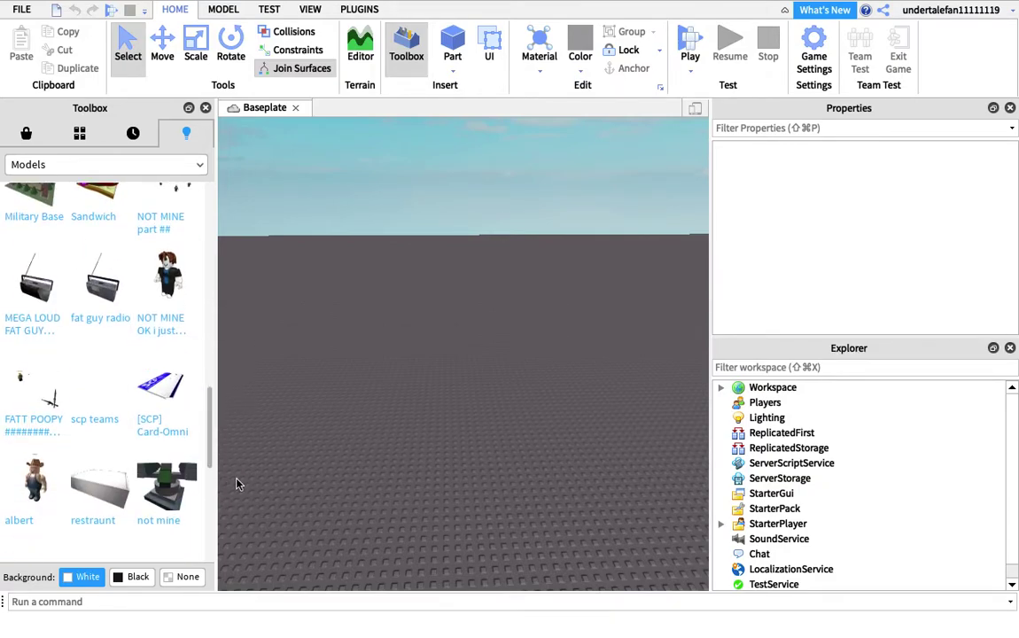
scroll(133, 444, down, 6)
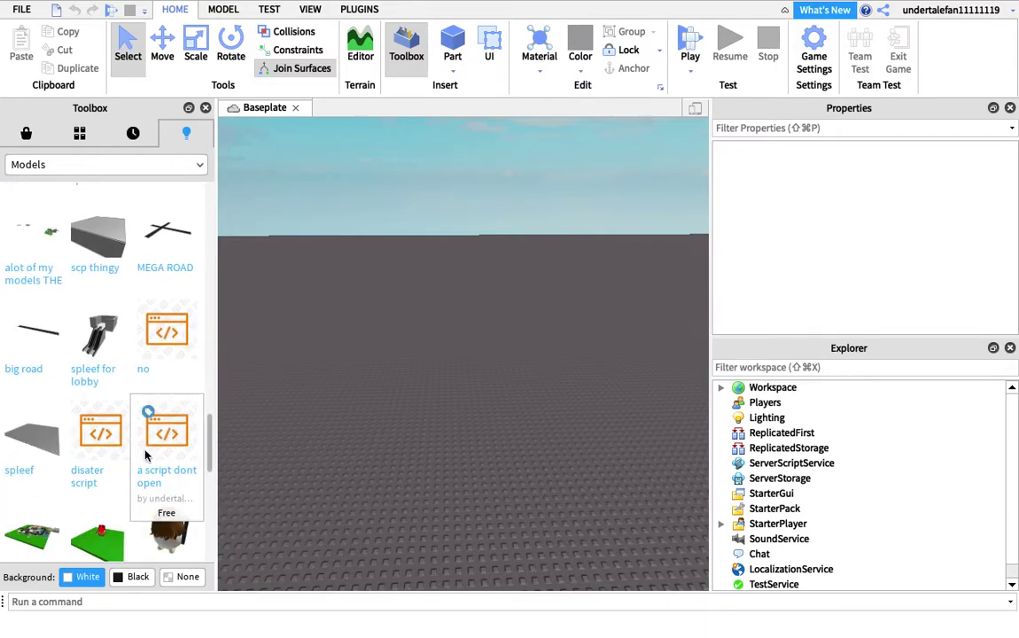
drag(521, 433, 493, 430)
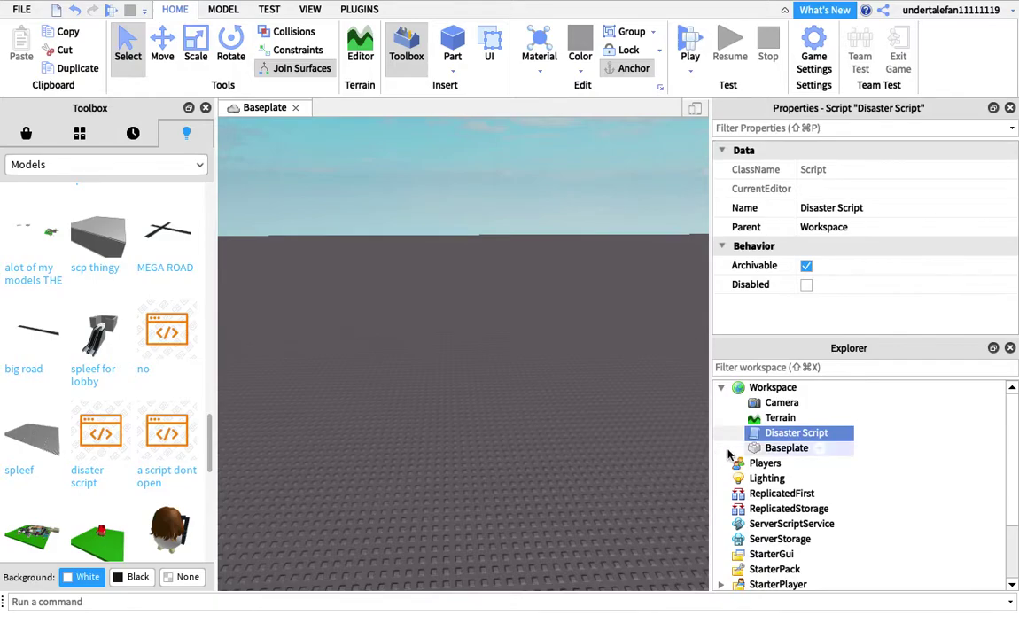
Open the Disaster Script's code, review its disaster list and timing settings, and close it.
right_click(780, 432)
click(802, 9)
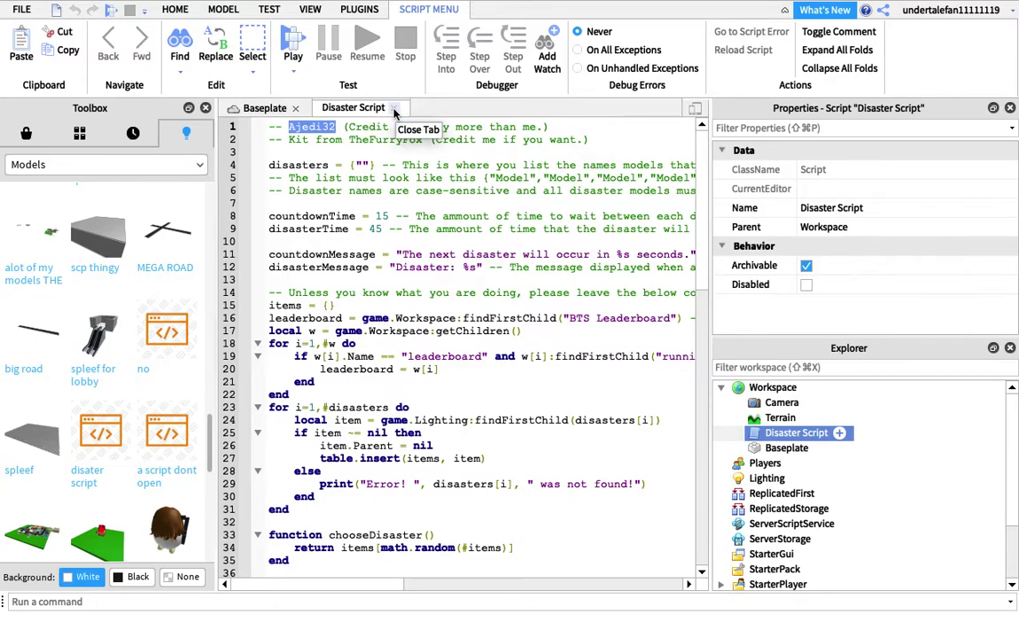
click(396, 107)
Search the public model library for "Classic roblox house".
scroll(12, 426, up, 10)
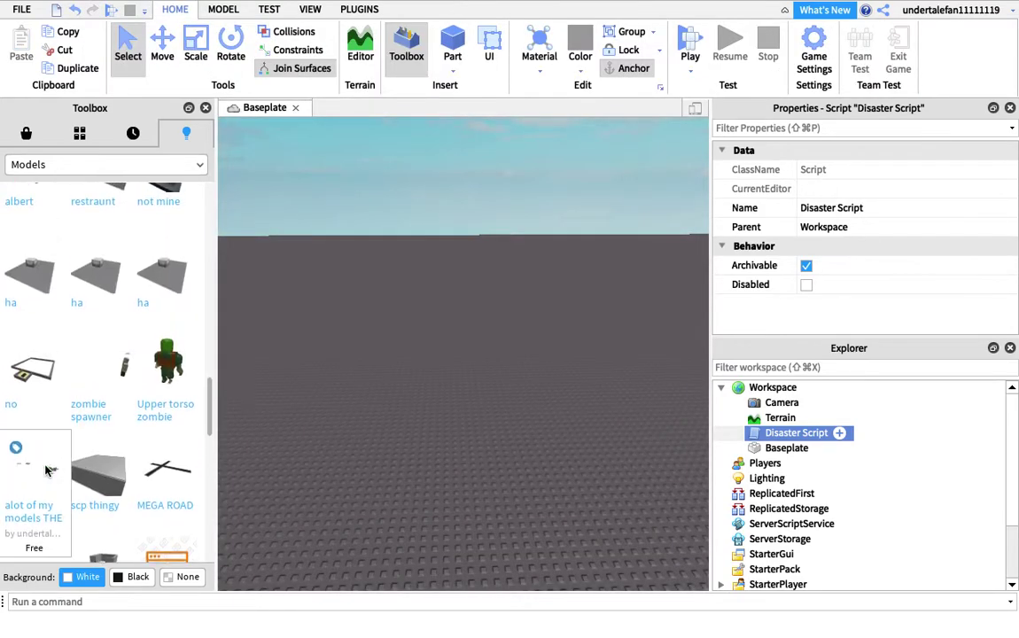
click(32, 132)
scroll(398, 406, up, 5)
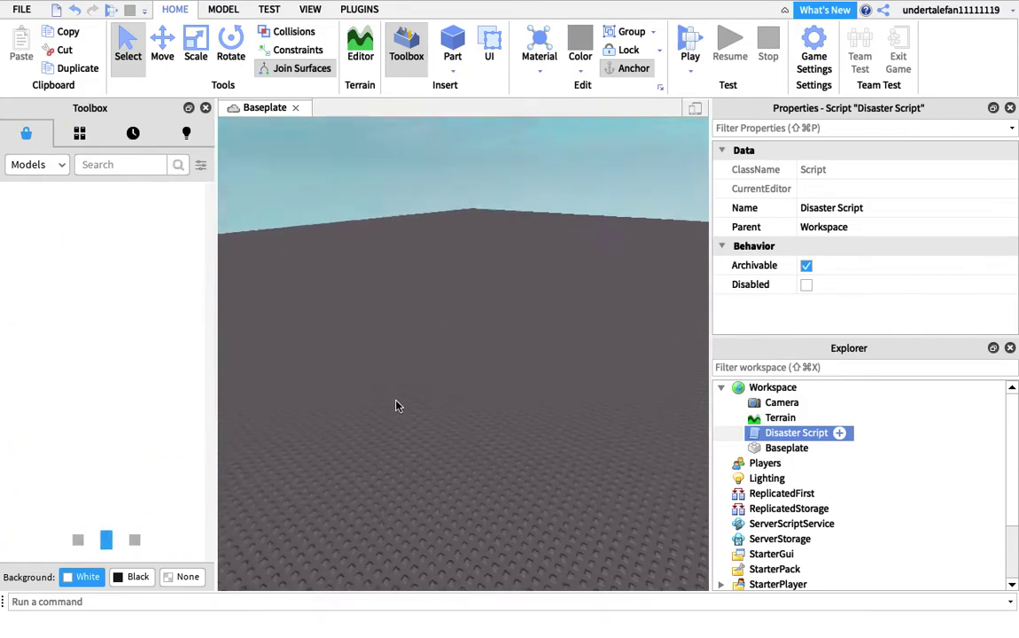
right_drag(397, 406, 397, 406)
scroll(398, 406, up, 4)
scroll(398, 406, down, 4)
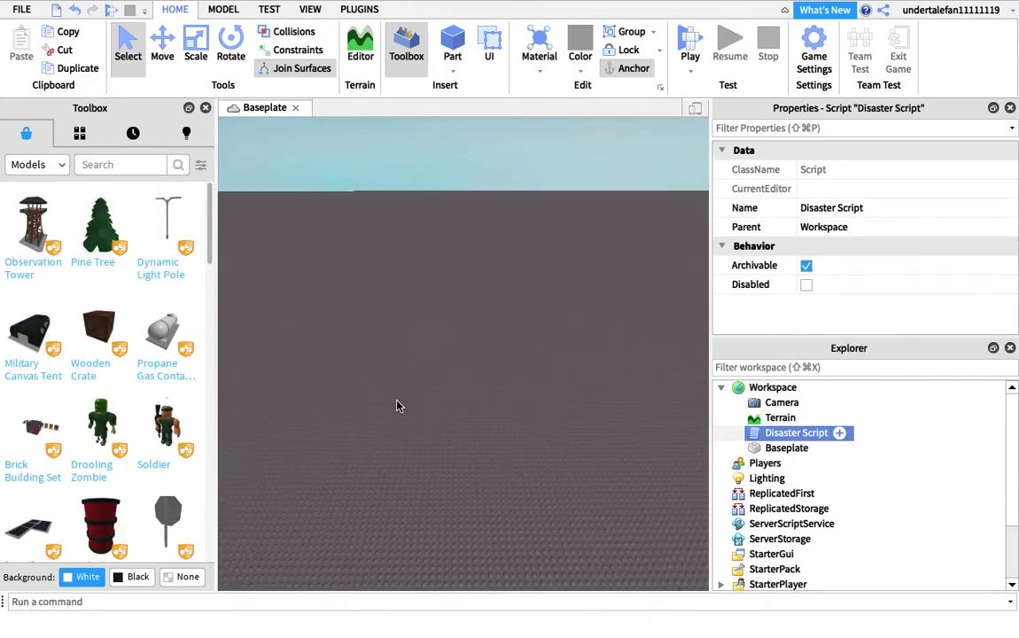
mouse_move(106, 229)
scroll(361, 339, down, 4)
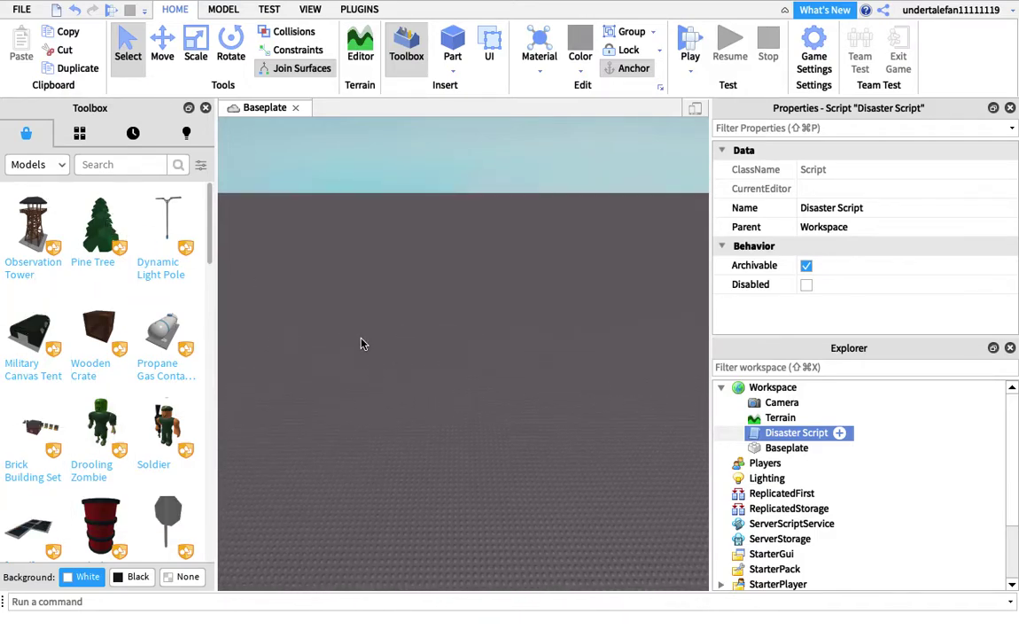
scroll(362, 341, up, 3)
scroll(357, 344, down, 2)
scroll(330, 425, up, 2)
scroll(412, 432, up, 3)
scroll(412, 432, down, 3)
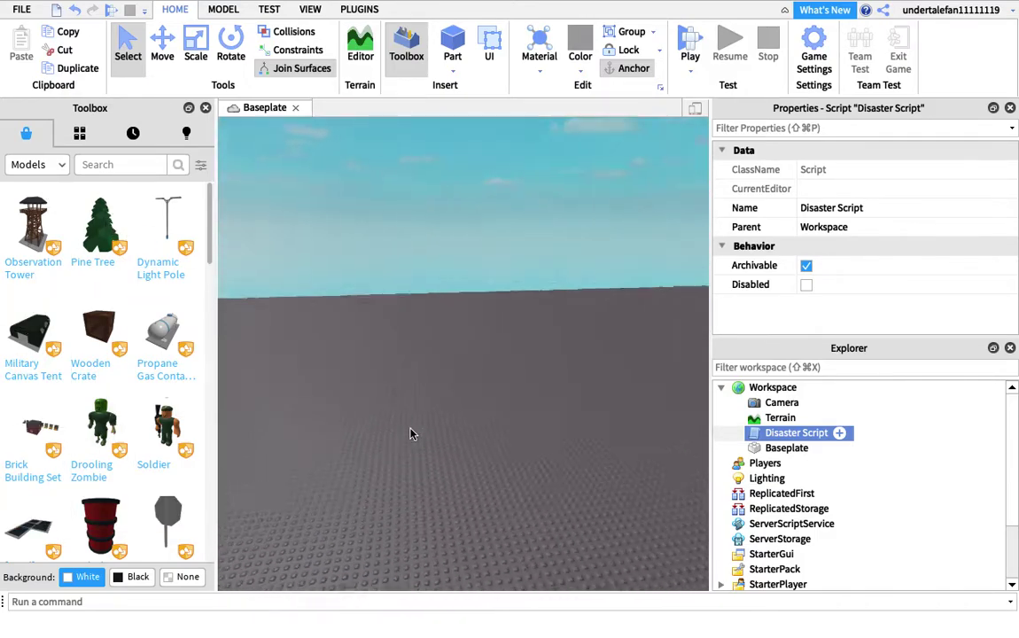
scroll(412, 433, up, 2)
scroll(410, 434, down, 2)
click(127, 164)
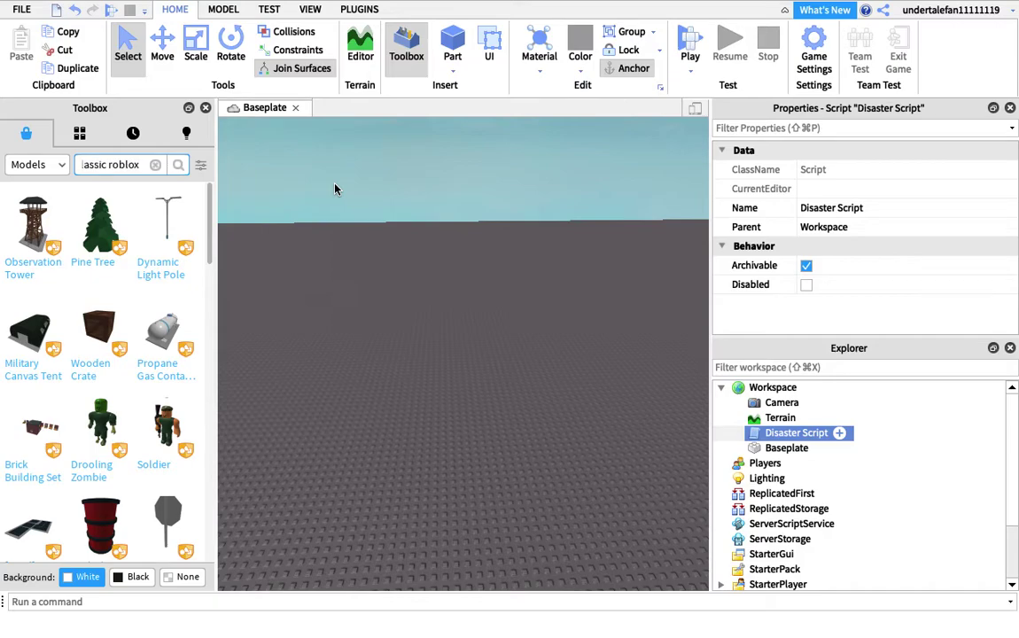
text(Classic roblox house)
key(Return)
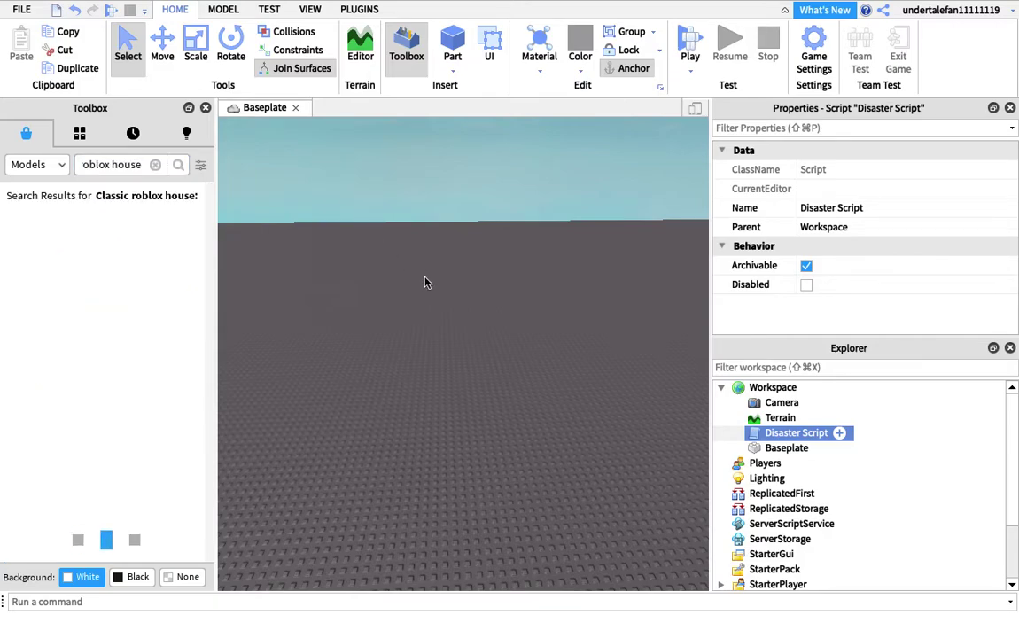
Insert the "2 story classic house" model from the search results onto the baseplate.
scroll(462, 353, down, 3)
scroll(463, 353, down, 2)
right_drag(463, 353, 466, 352)
scroll(465, 352, down, 1)
key(w)
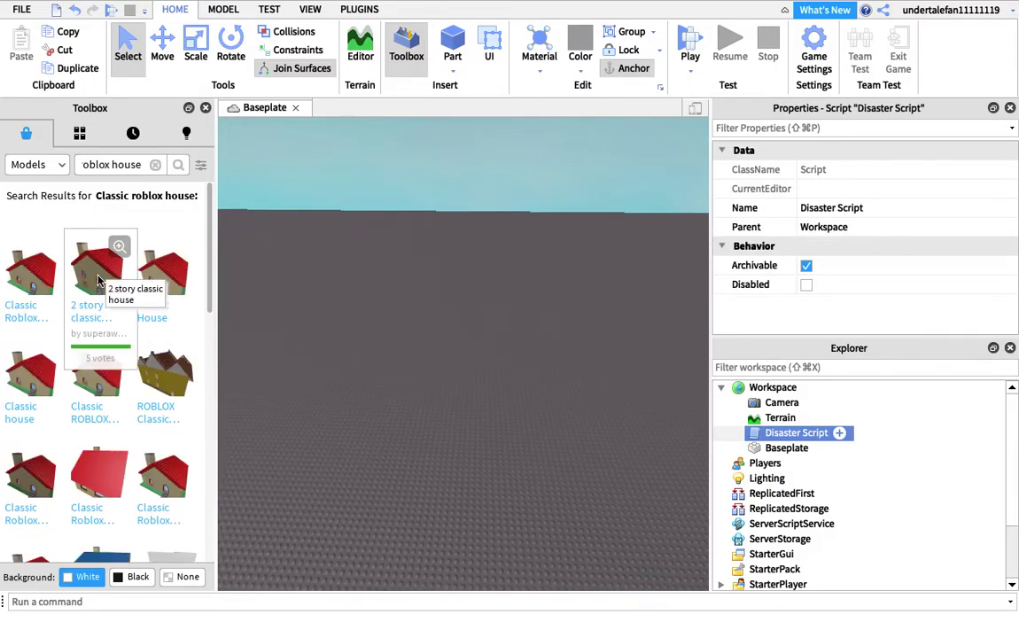
drag(86, 286, 310, 467)
right_drag(409, 457, 430, 460)
key(s)
key(d)
Reposition the two-story house on the baseplate with the Move tool.
click(162, 48)
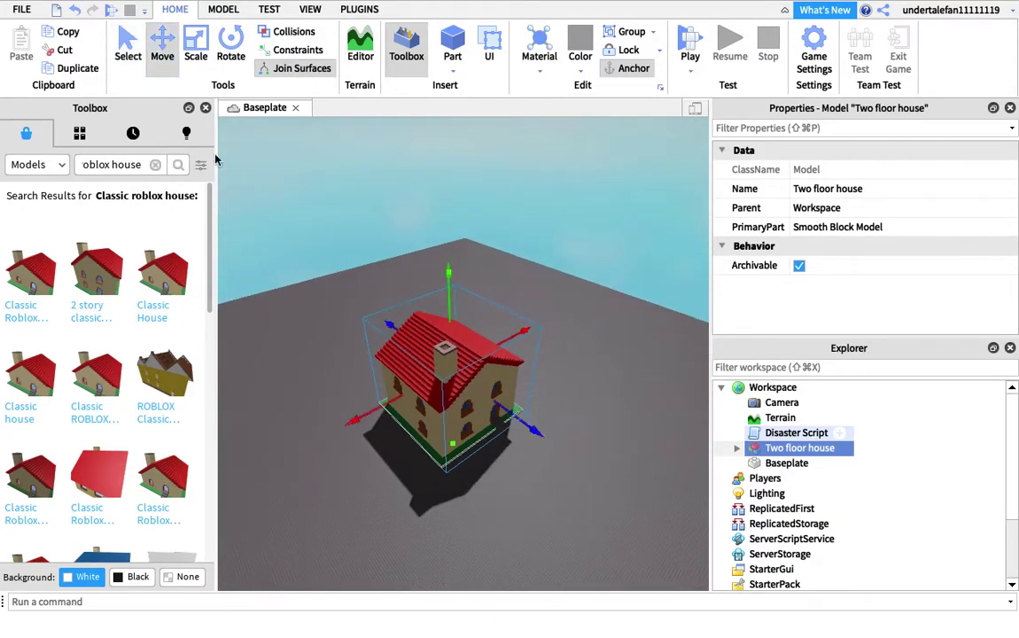
drag(381, 409, 261, 475)
key(a)
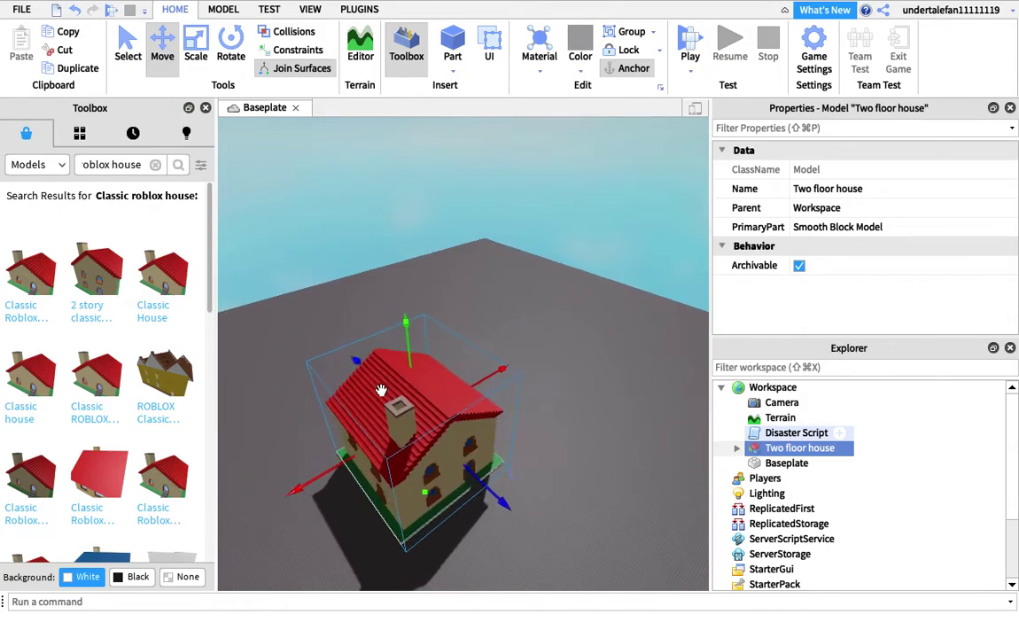
drag(387, 369, 310, 300)
Inspect the two-story house from the outside, including its front walls, interior rooms and roof.
right_drag(310, 300, 385, 454)
scroll(385, 454, up, 5)
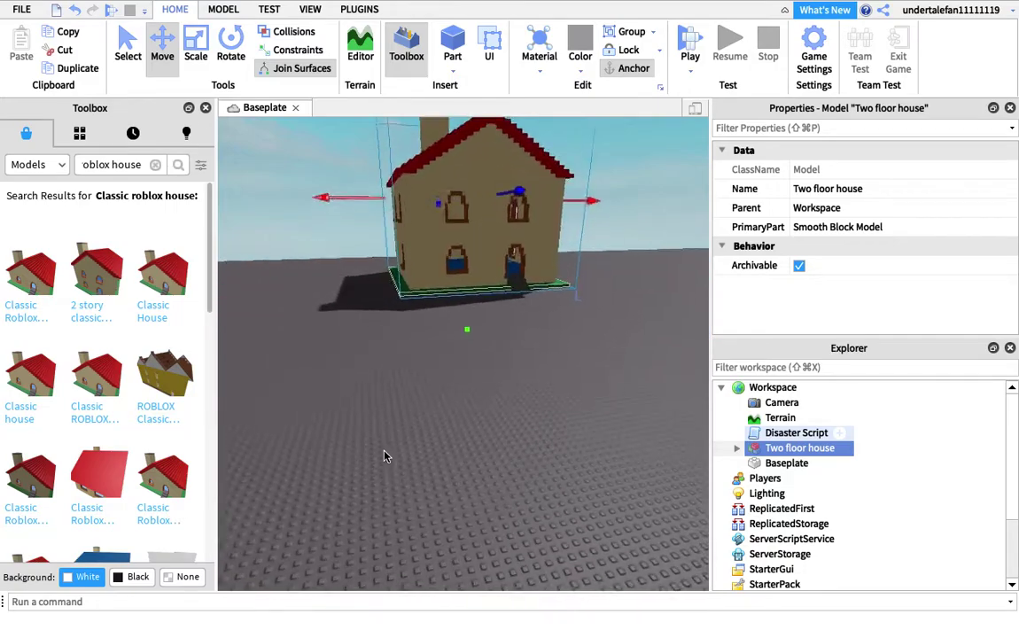
scroll(429, 466, up, 8)
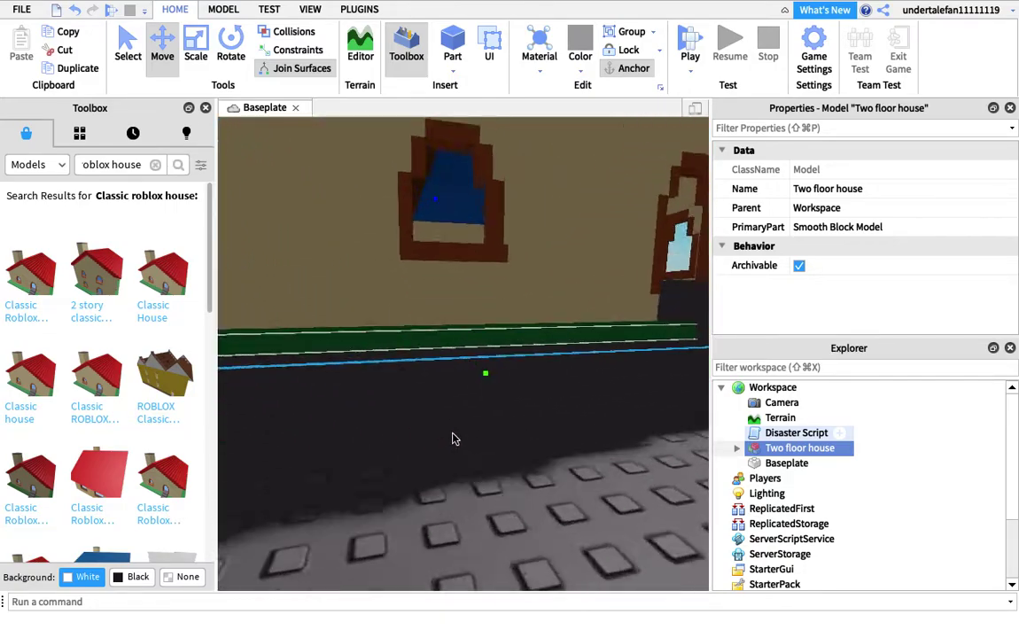
scroll(485, 375, down, 5)
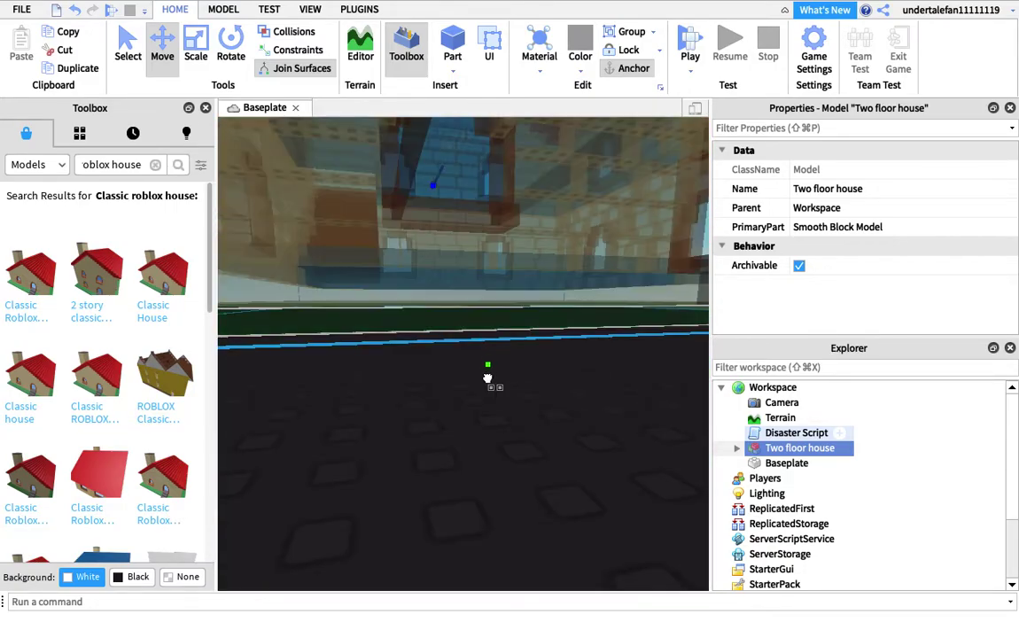
scroll(506, 394, down, 8)
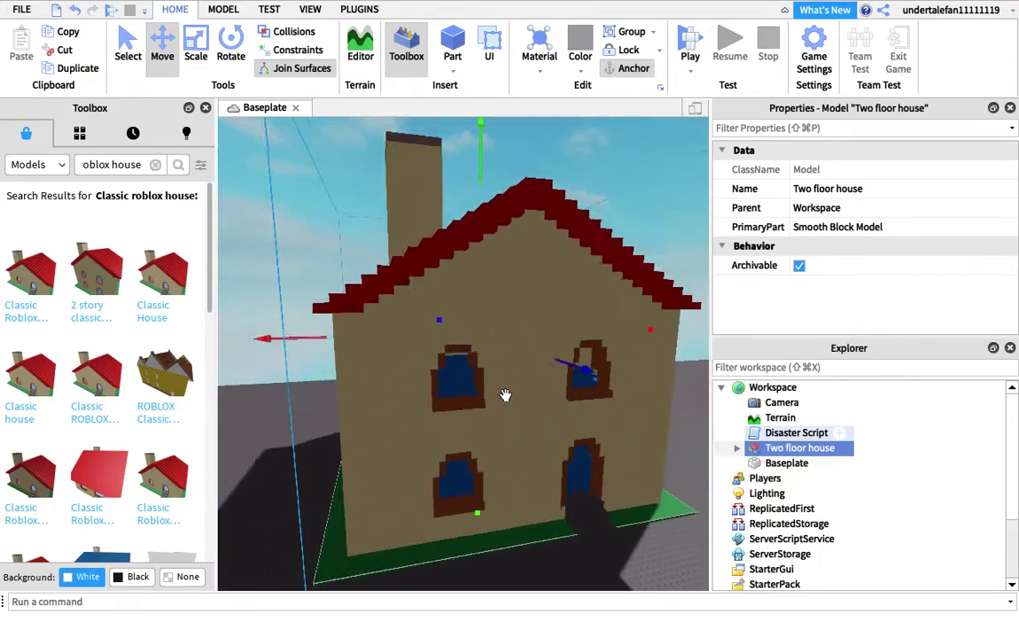
right_drag(505, 395, 508, 397)
scroll(508, 397, down, 3)
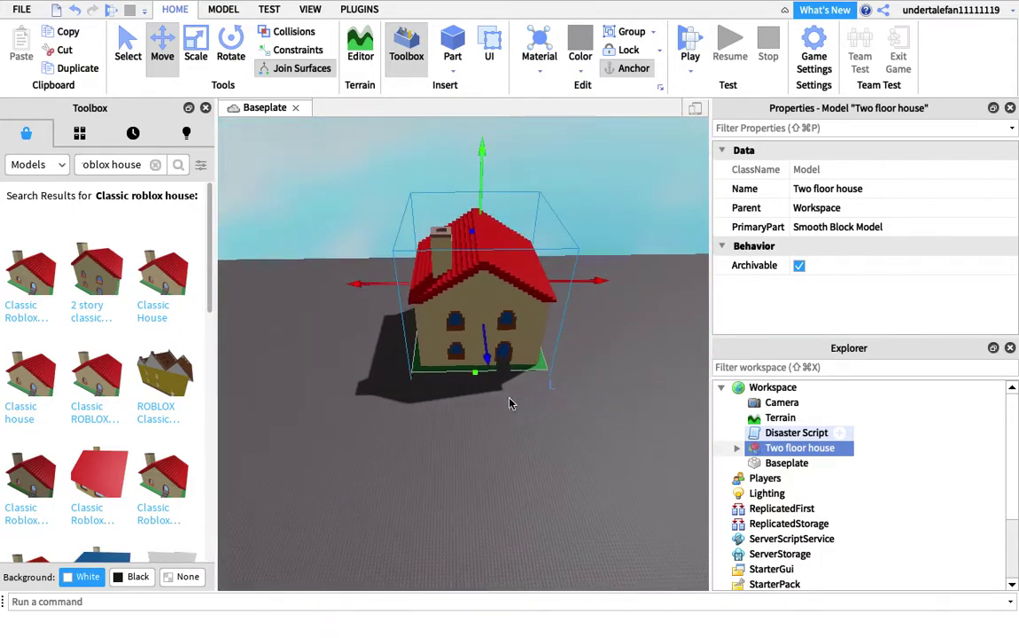
scroll(504, 433, up, 4)
click(503, 444)
scroll(503, 472, up, 10)
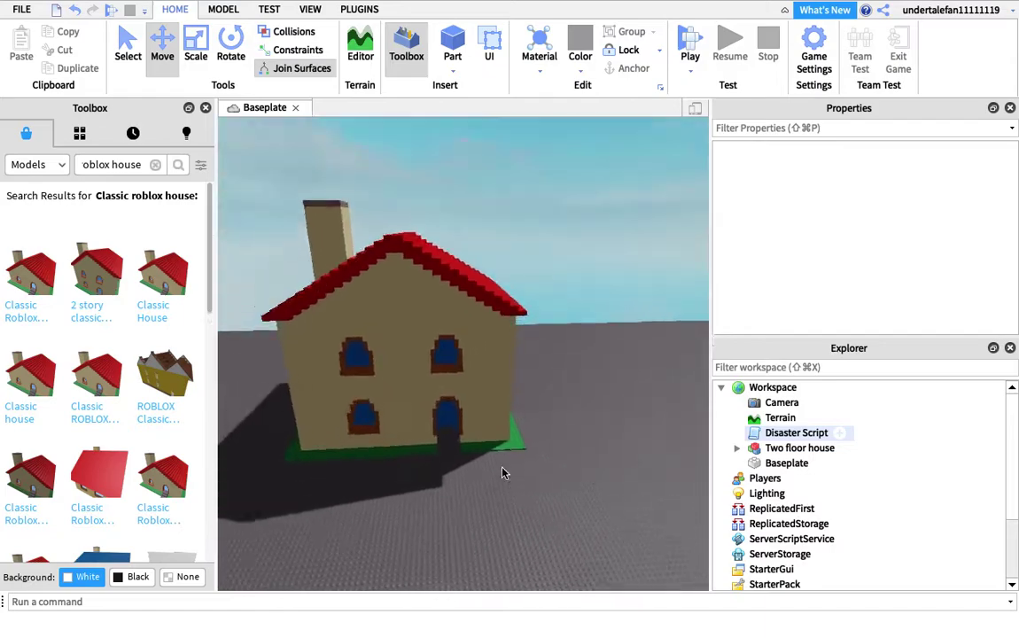
scroll(502, 469, up, 10)
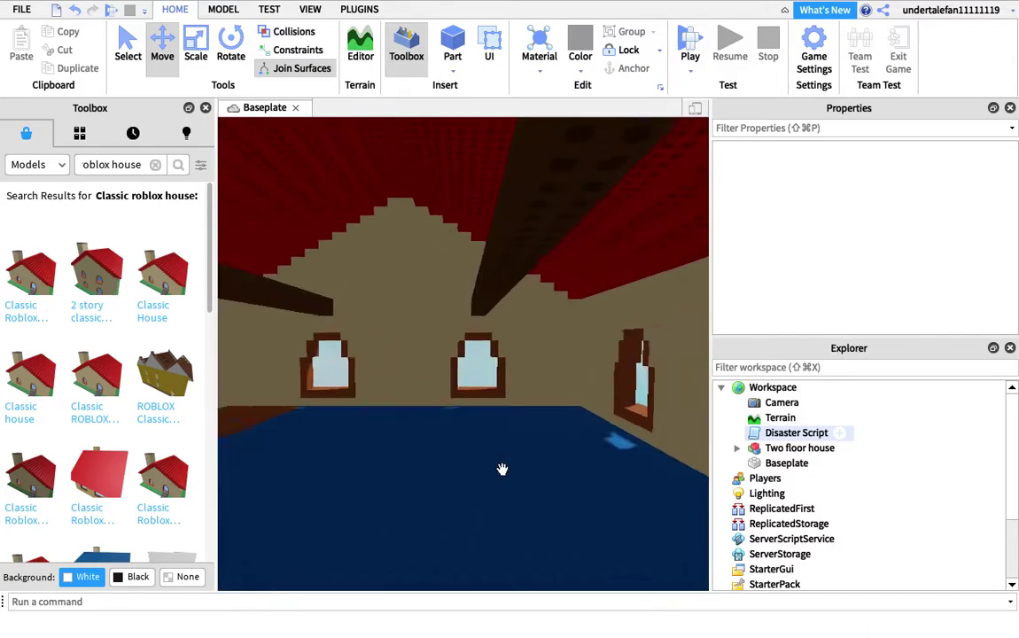
scroll(502, 469, down, 8)
right_drag(499, 472, 497, 473)
scroll(496, 473, up, 6)
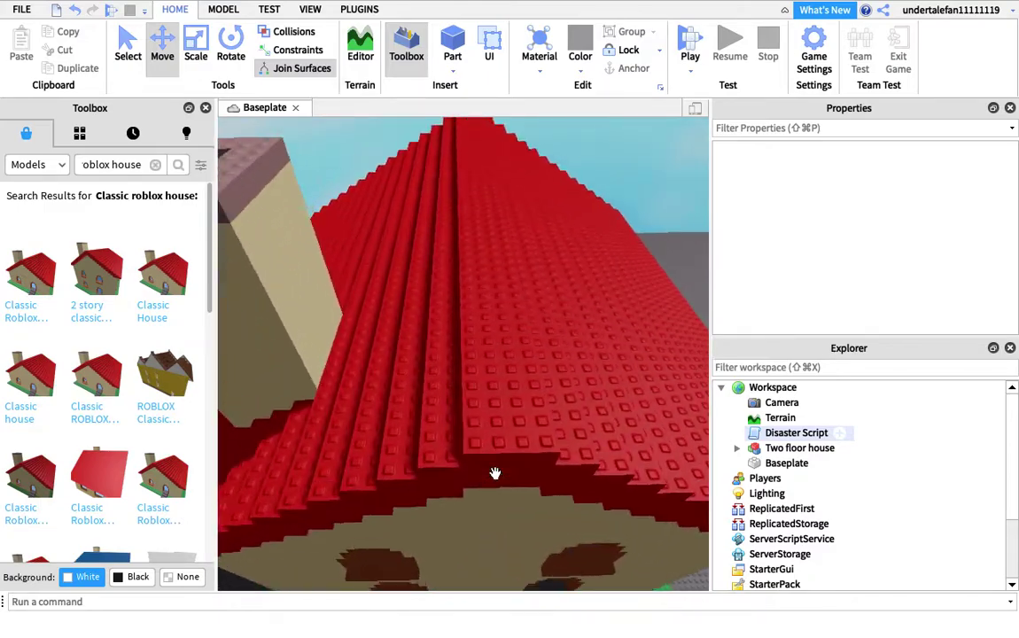
click(449, 38)
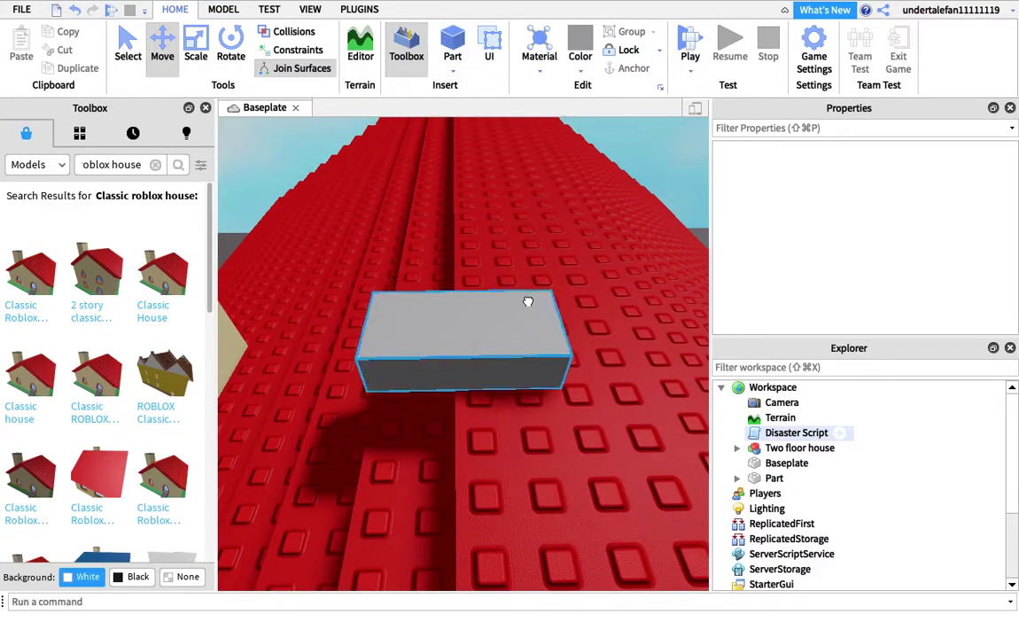
click(795, 478)
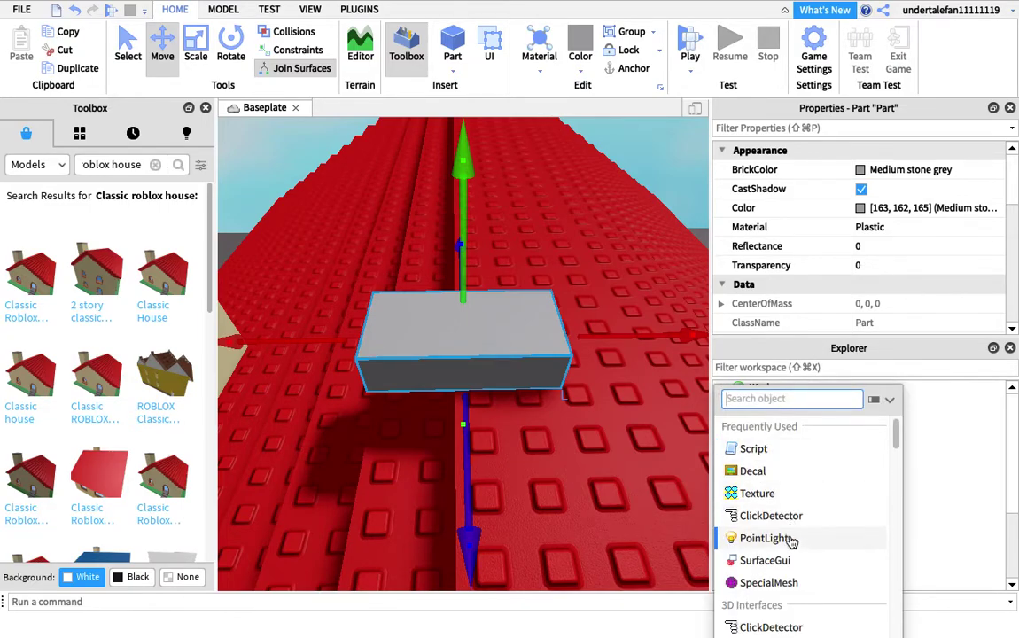
click(769, 538)
click(784, 496)
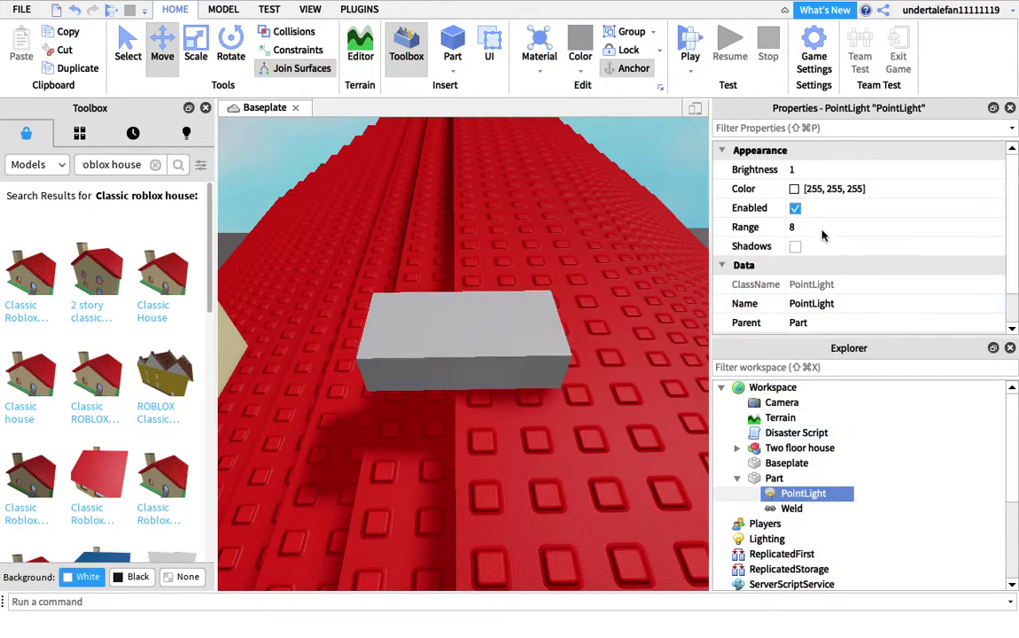
click(821, 230)
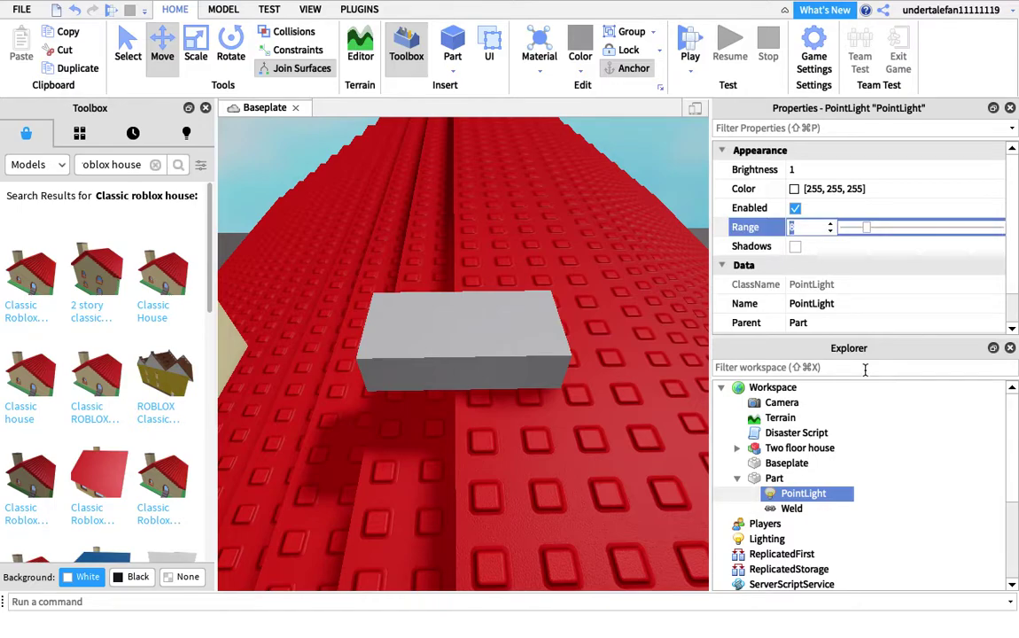
click(776, 478)
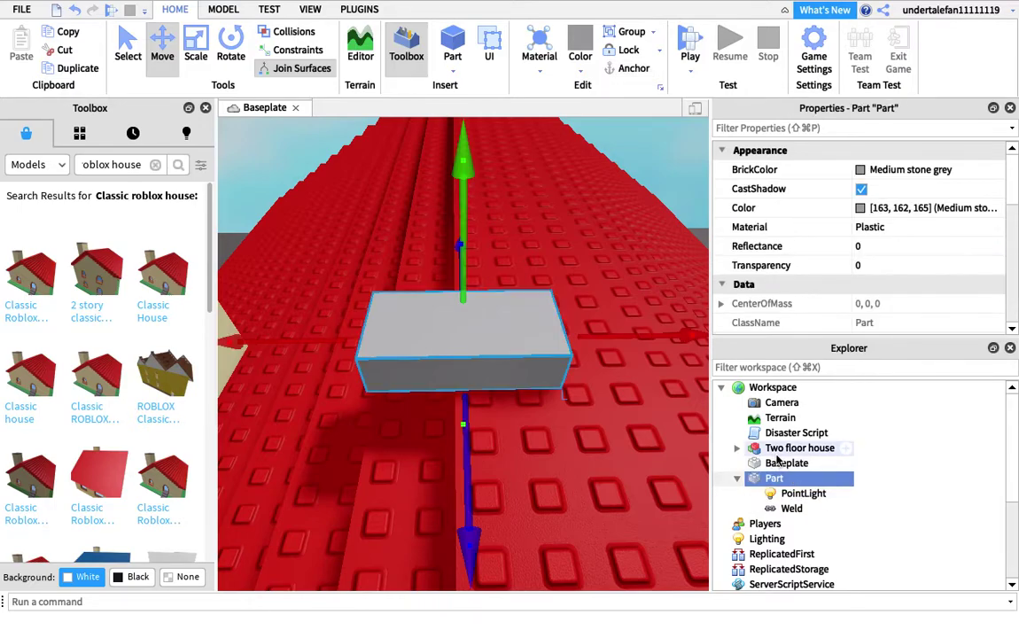
key(Delete)
mouse_move(495, 404)
right_down()
mouse_move(498, 413)
mouse_move(492, 398)
right_up()
key(s)
key(q)
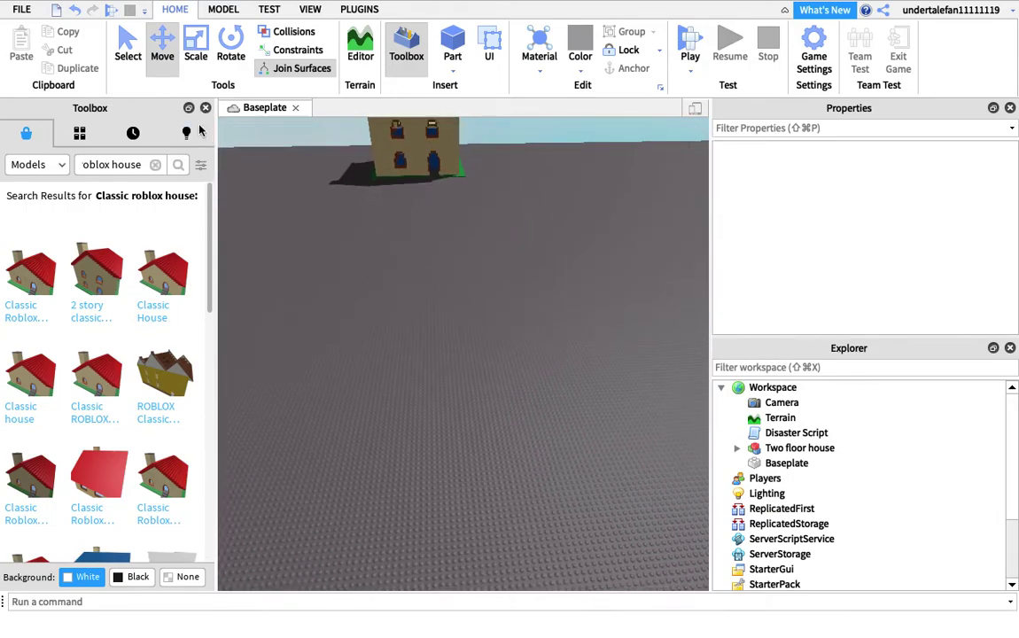
Clear the house search and insert the Drooling Zombie model onto the baseplate.
click(155, 165)
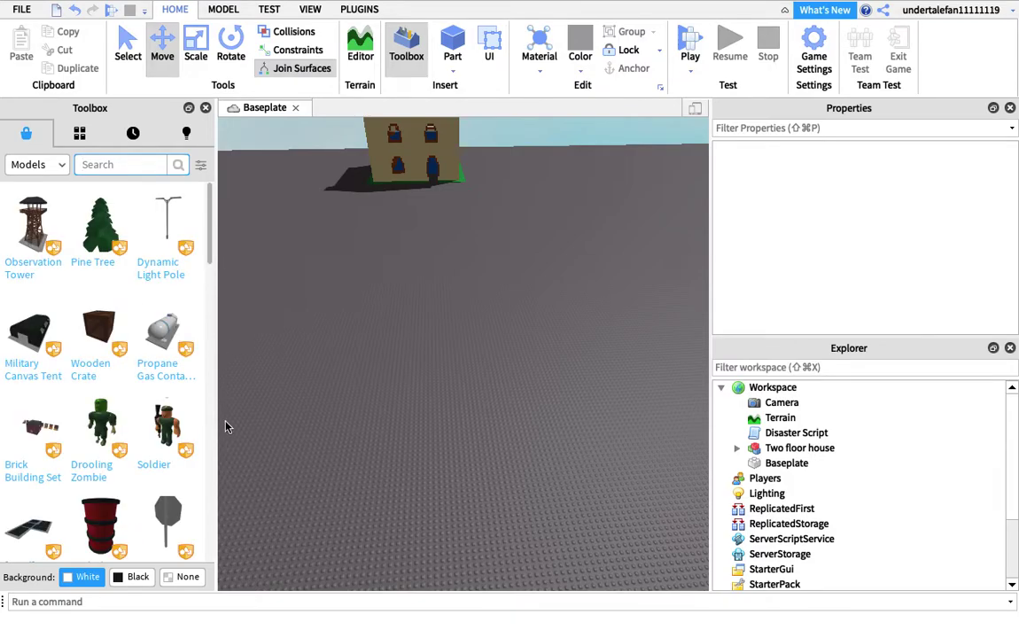
drag(422, 435, 416, 462)
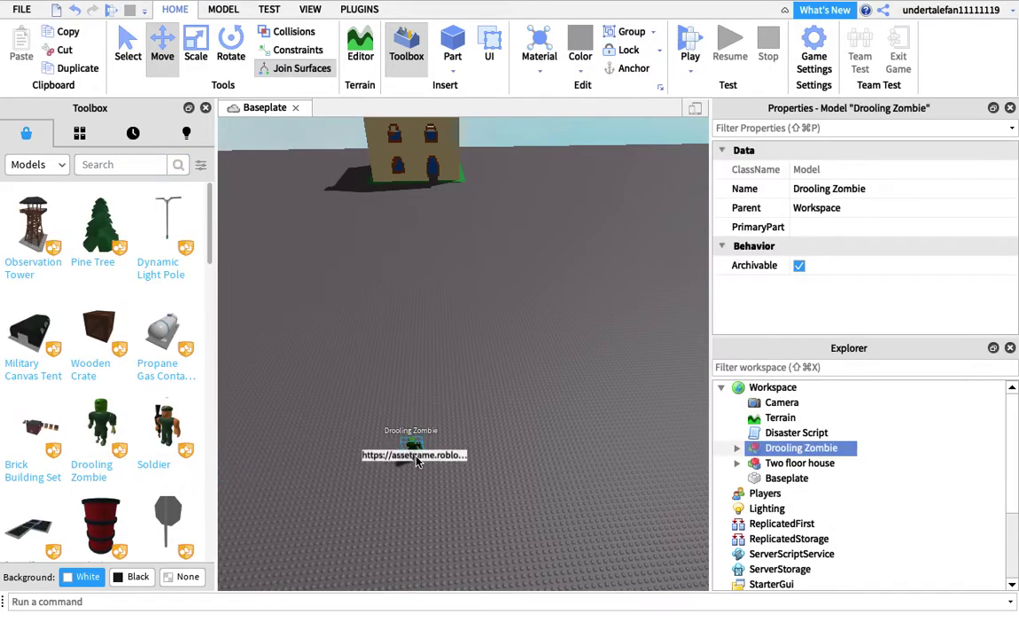
Copy the Drooling Zombie model's name and move the model from Workspace into Lighting.
right_click(796, 450)
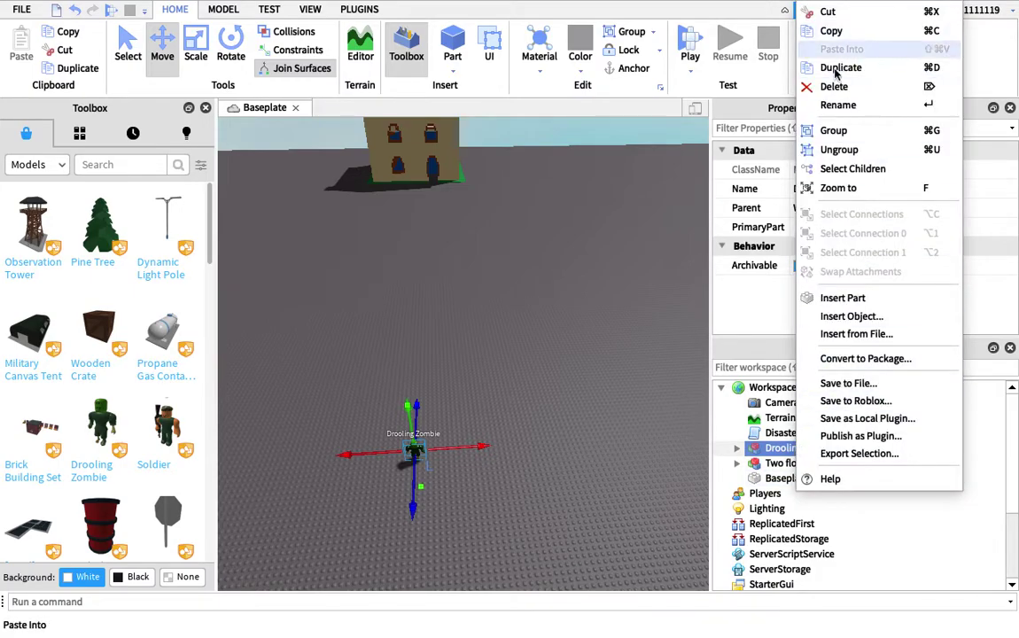
click(780, 100)
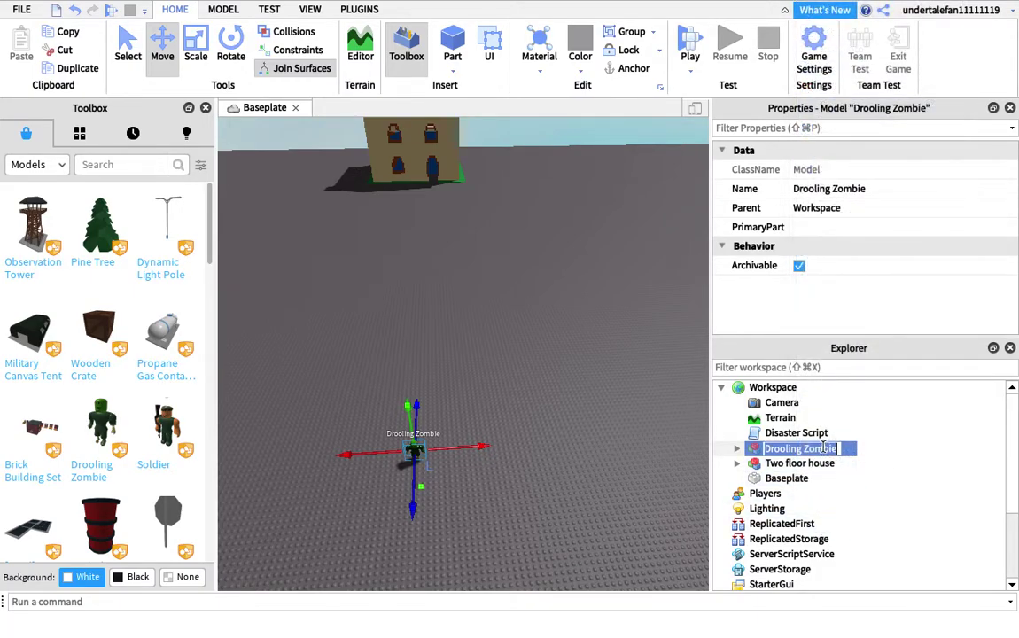
right_click(823, 448)
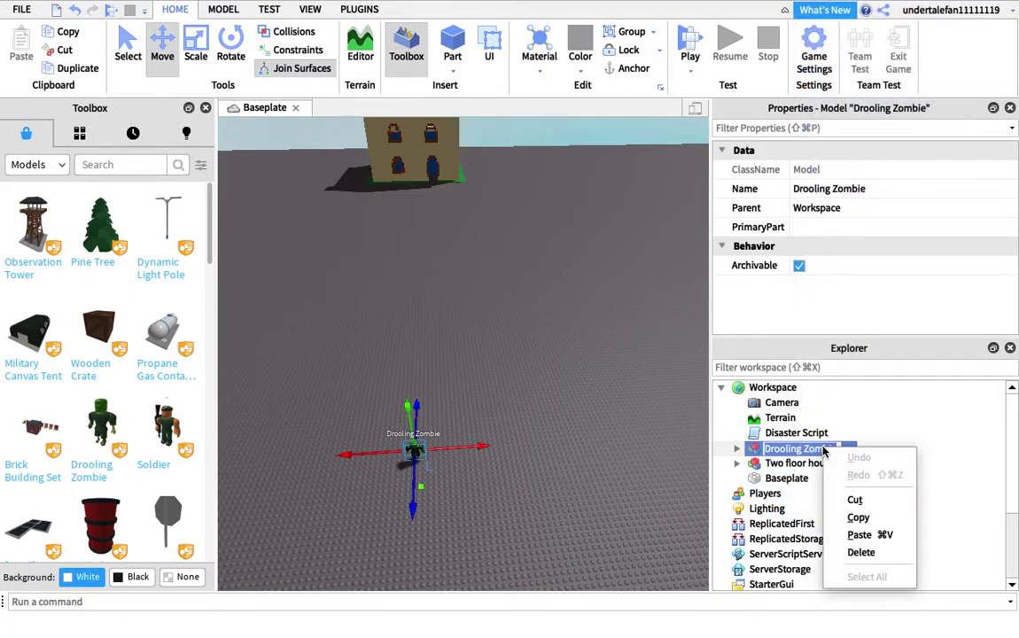
click(867, 521)
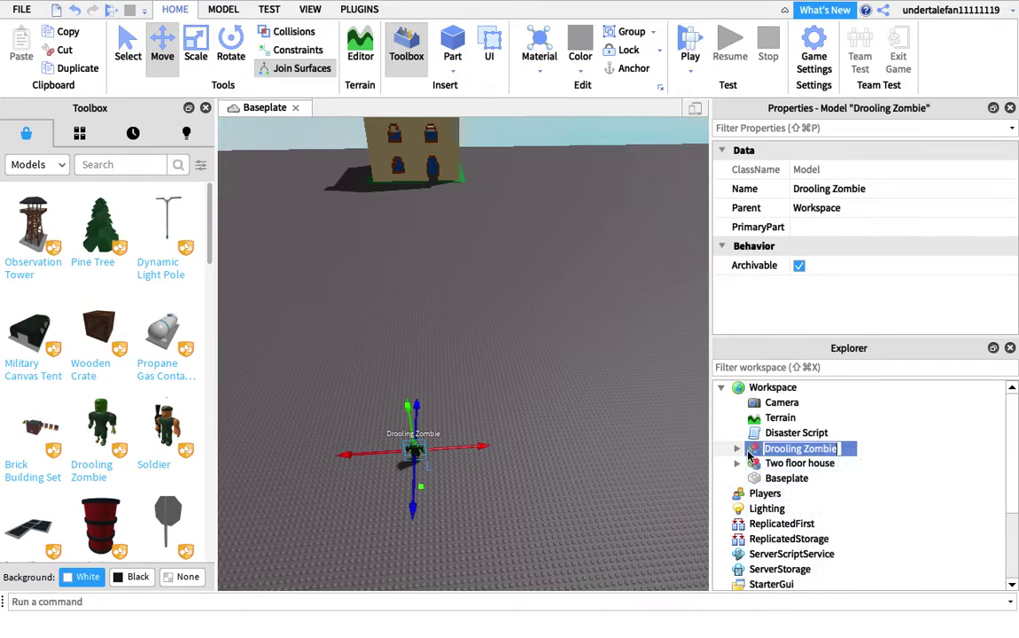
drag(750, 453, 801, 416)
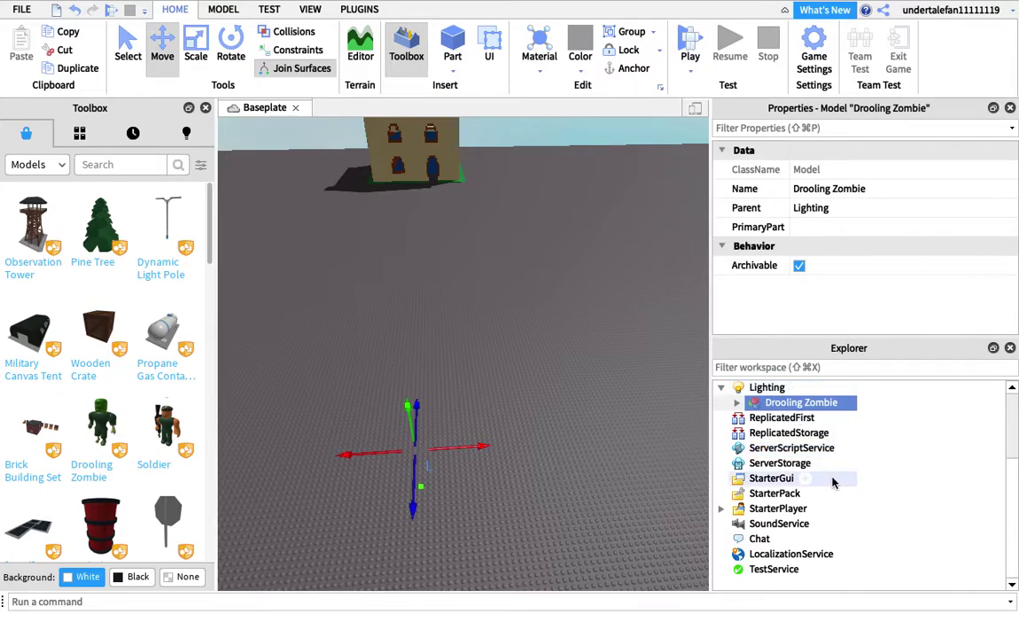
Add "Drooling Zombie" to the disasters list on line 4 of the Disaster Script, and close the script.
scroll(833, 482, up, 3)
right_click(805, 434)
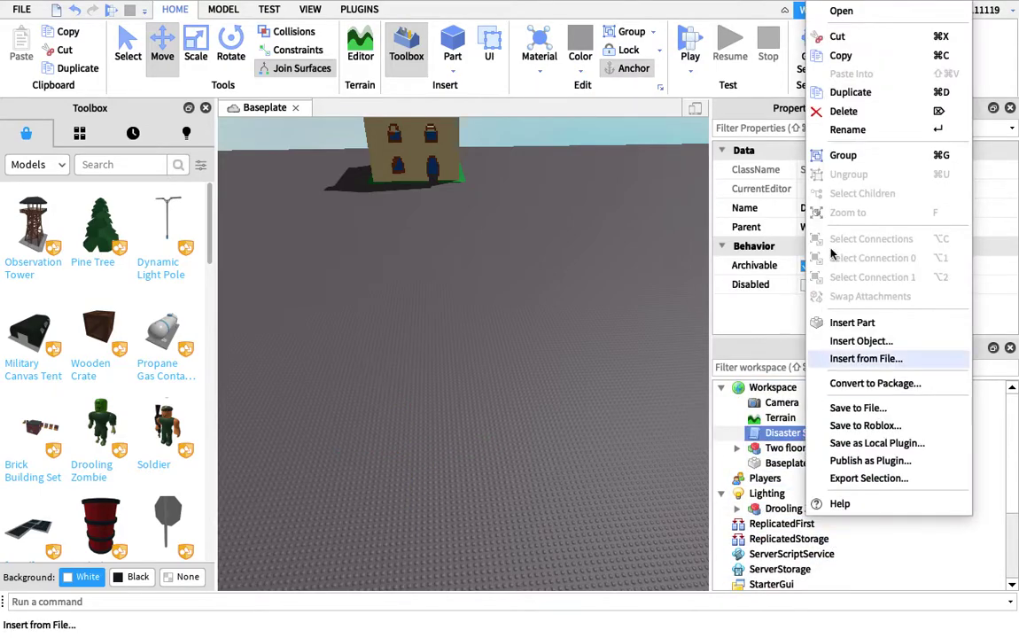
click(824, 12)
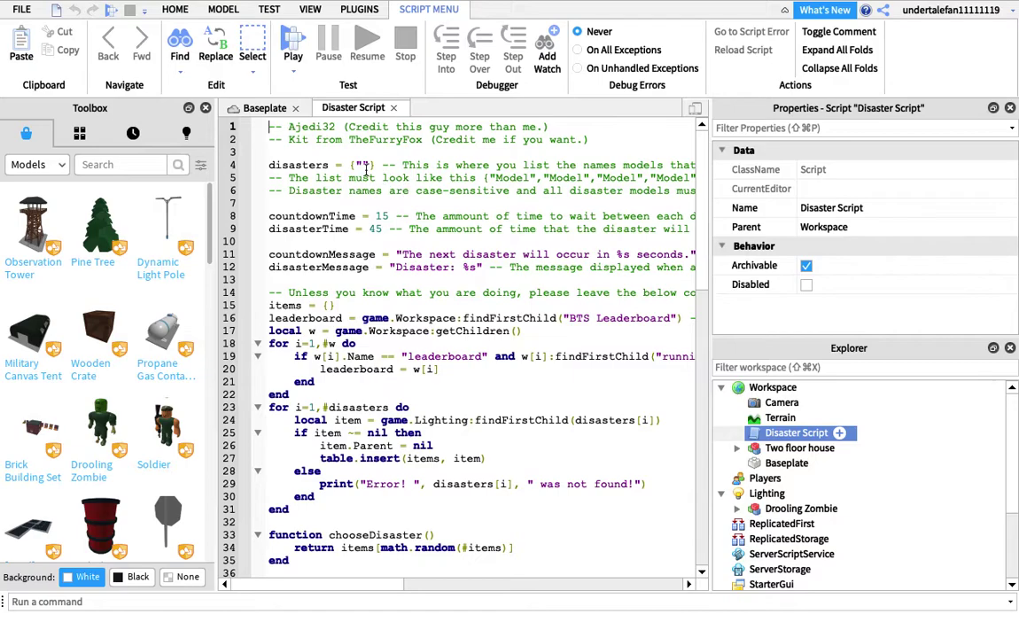
right_click(362, 168)
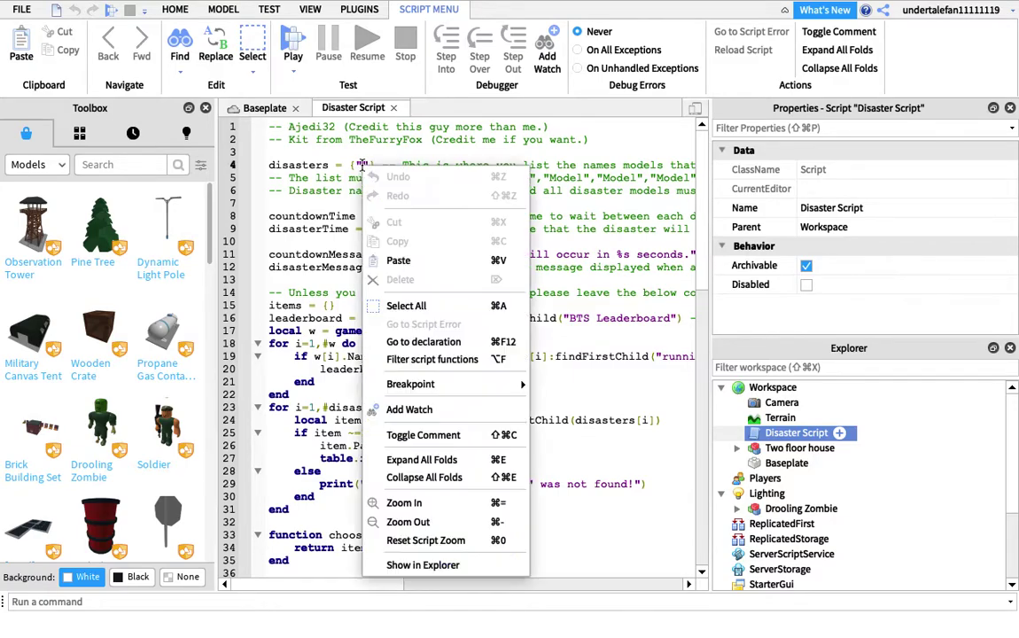
click(399, 260)
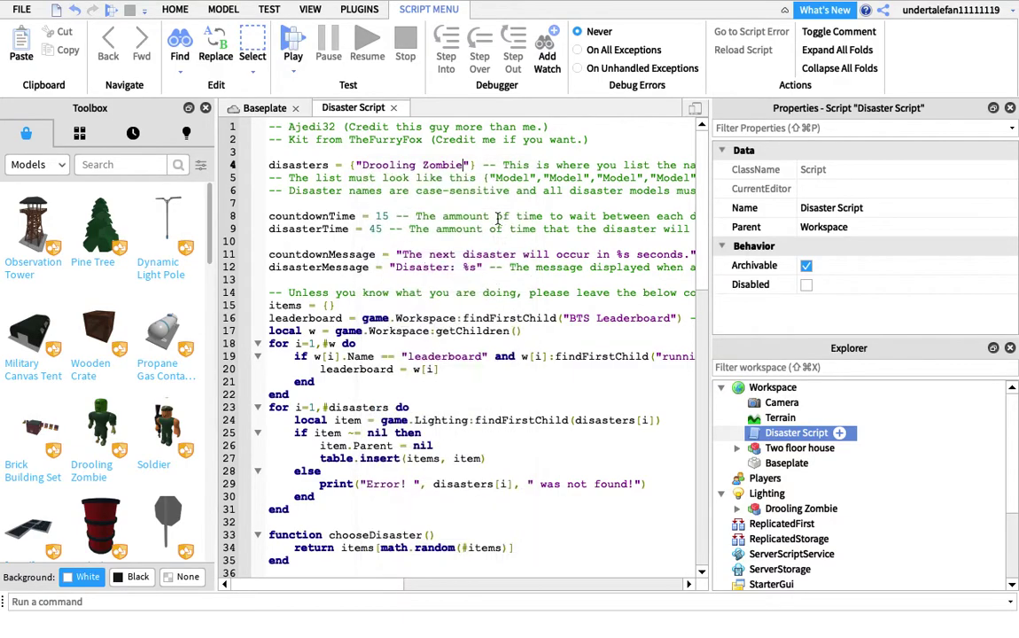
click(394, 108)
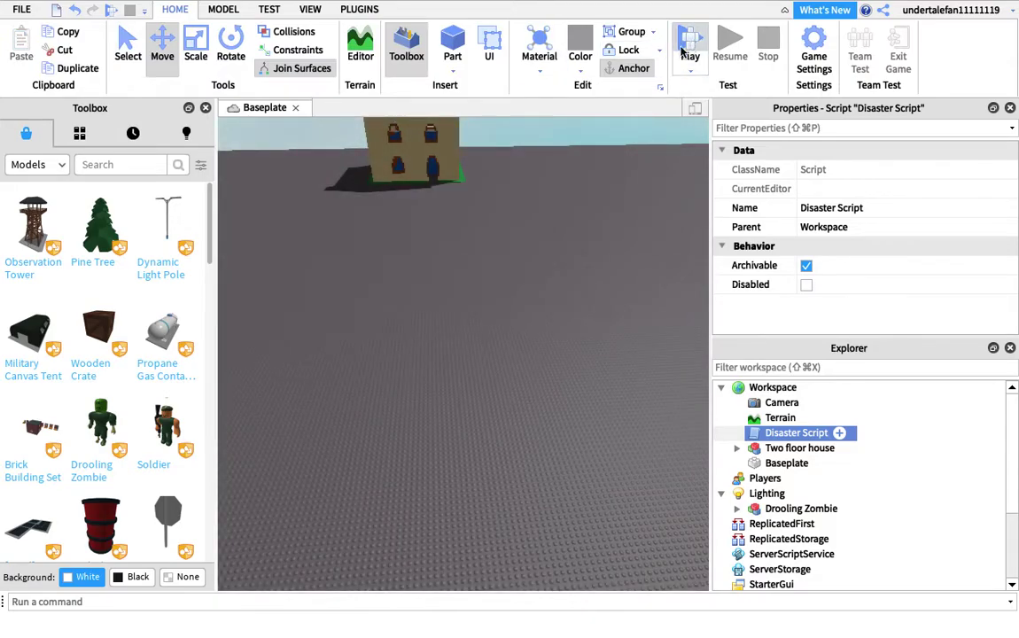
Start a playtest and run the character around near the house during the disaster countdown.
click(687, 48)
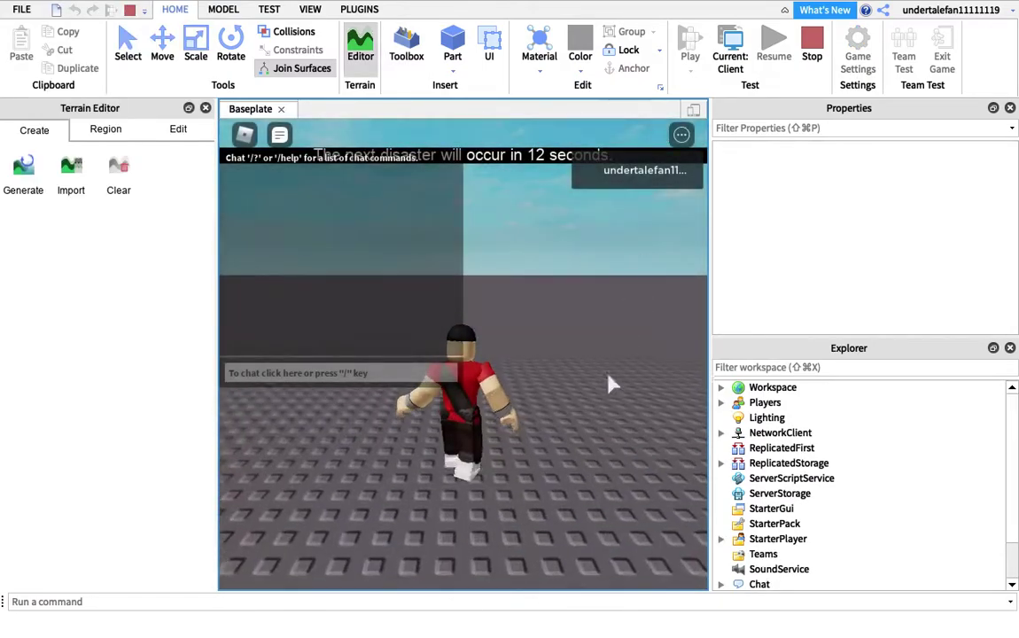
right_drag(609, 377, 530, 431)
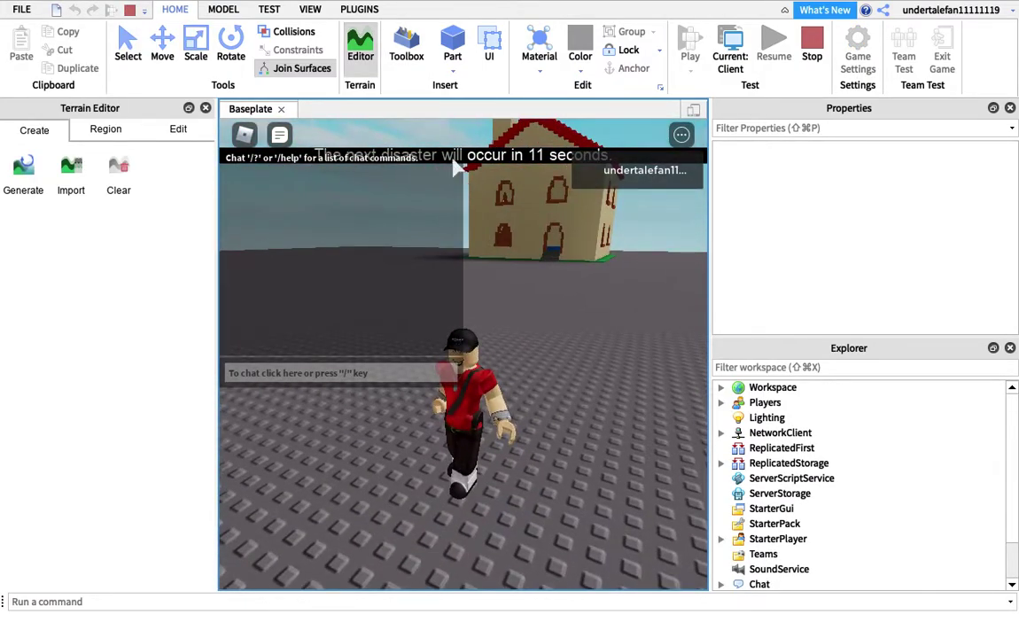
key(w)
key(space)
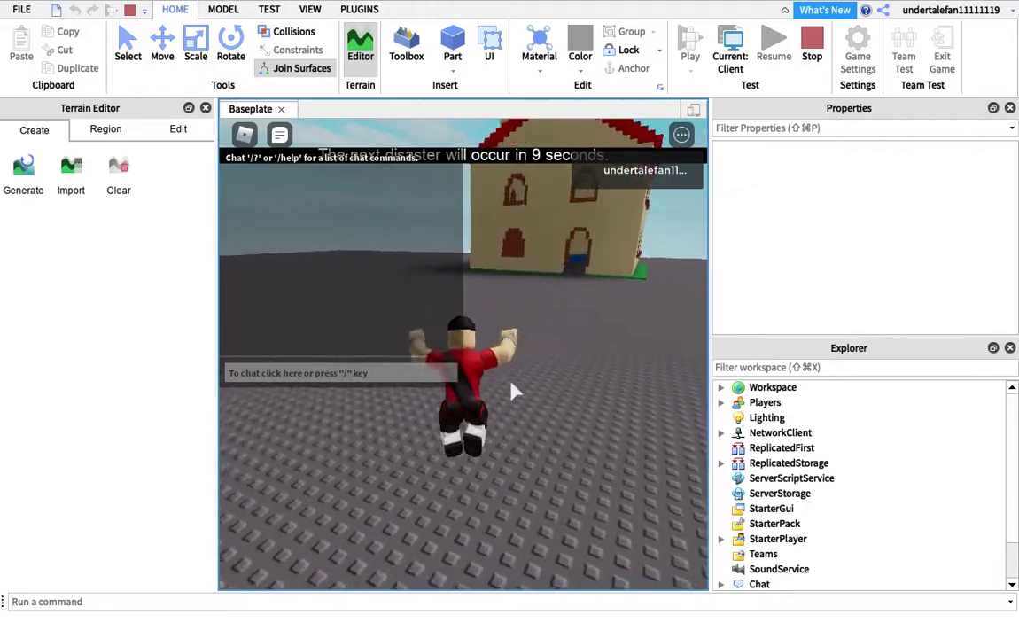
right_drag(504, 381, 561, 376)
key(s)
key(d)
key(s)
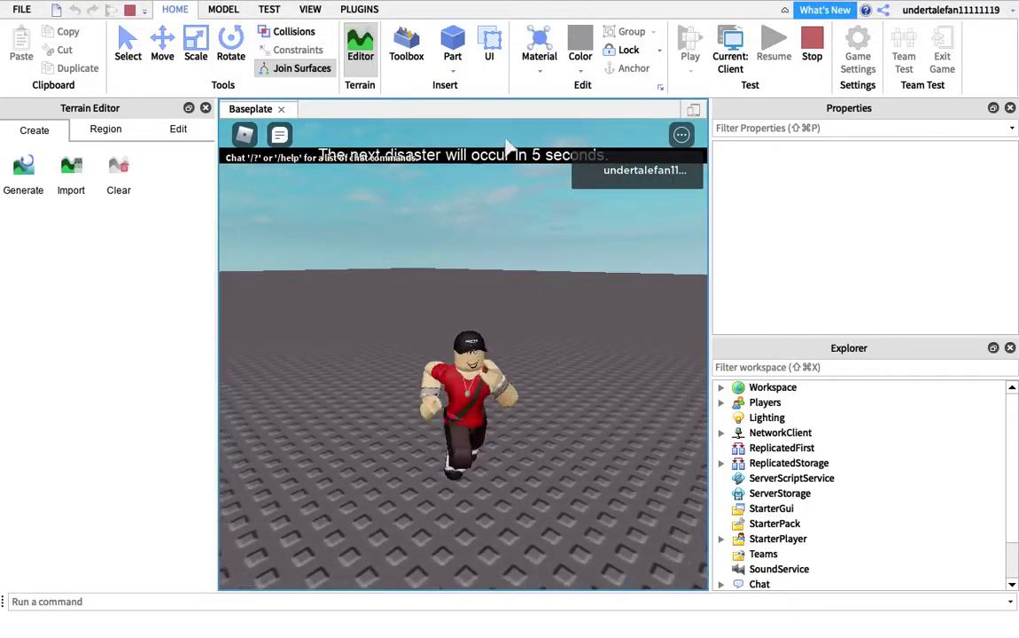
key(d)
key(w)
right_drag(550, 462, 555, 466)
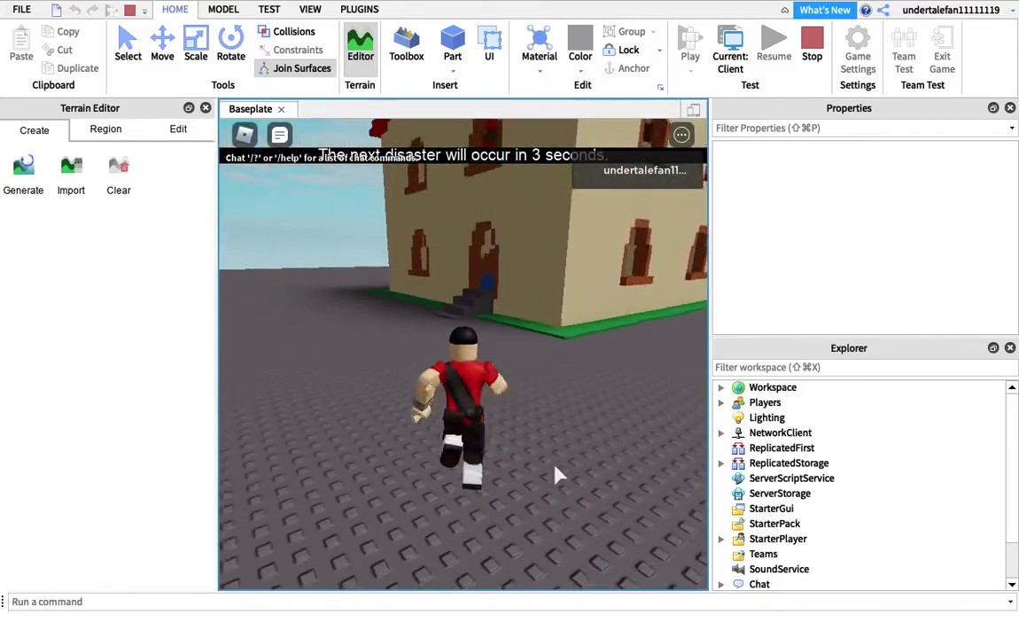
key(space)
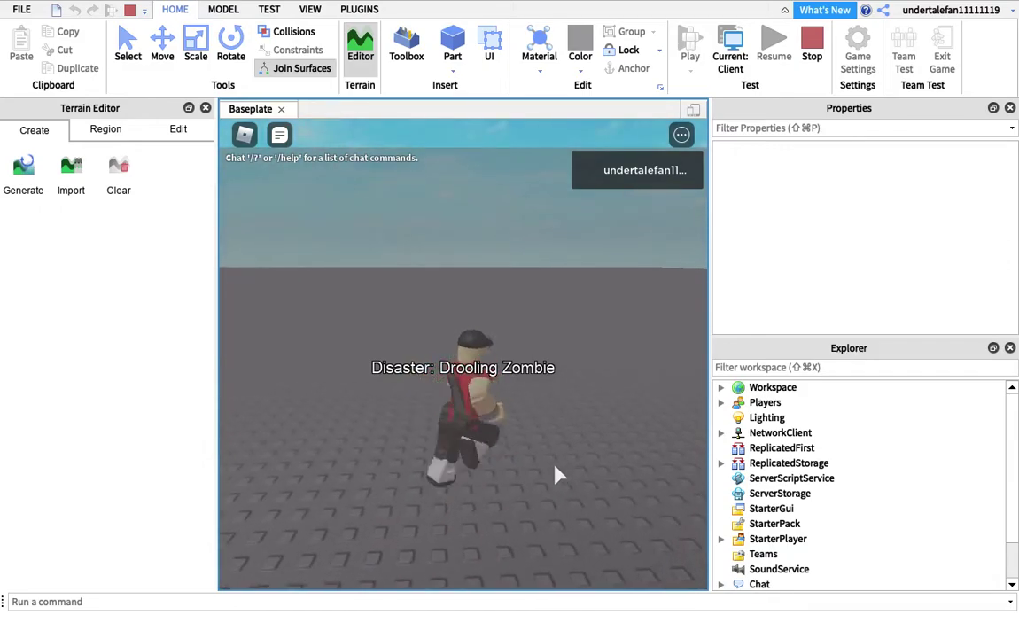
Observe the Drooling Zombie disaster while running the character across the baseplate, and end the playtest.
key(s)
key(a)
key(w)
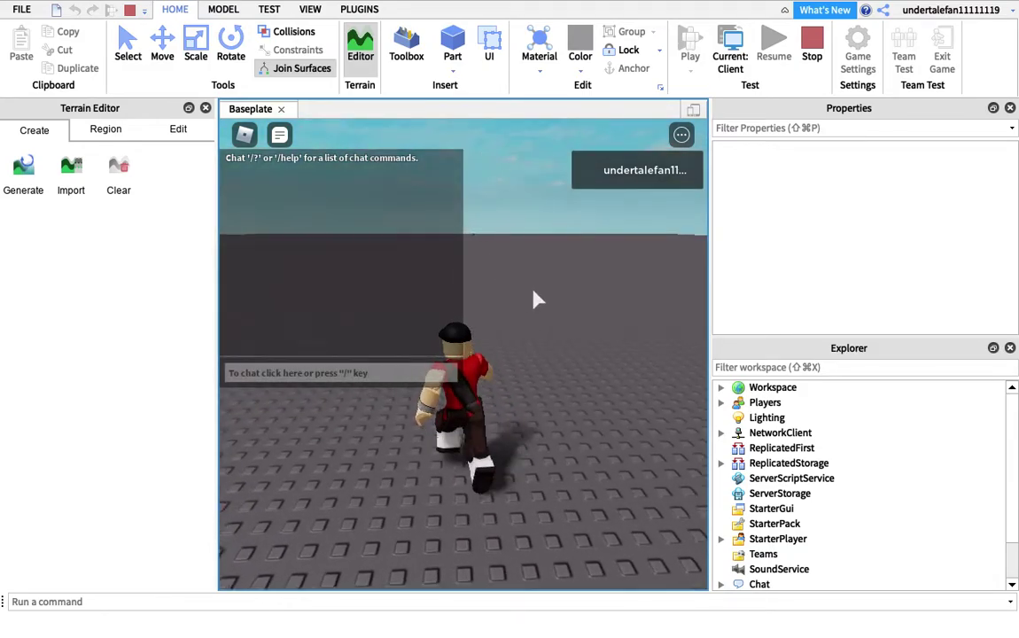
key(d)
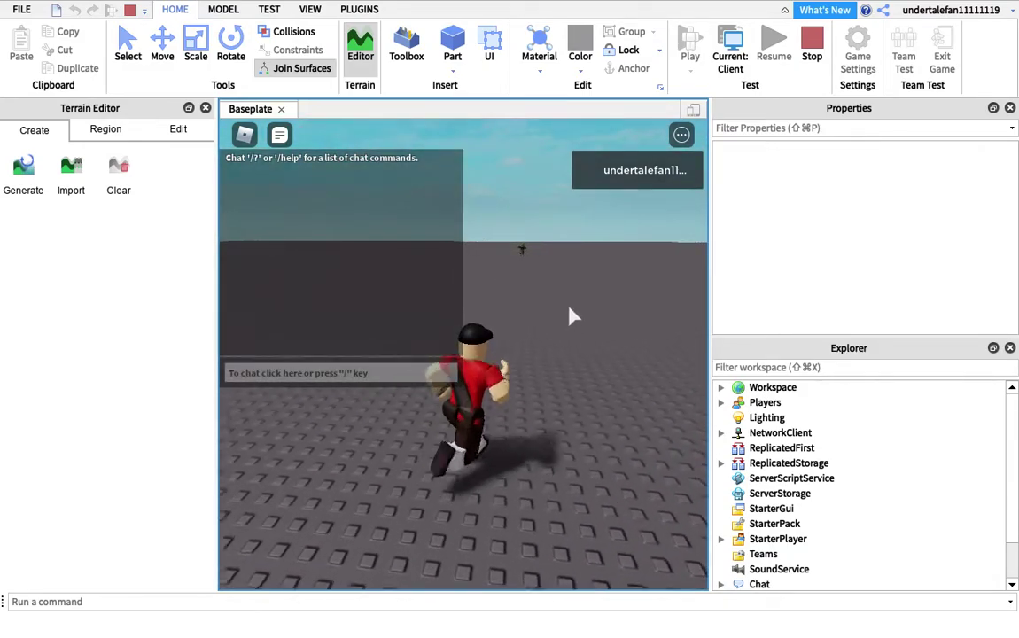
key(w)
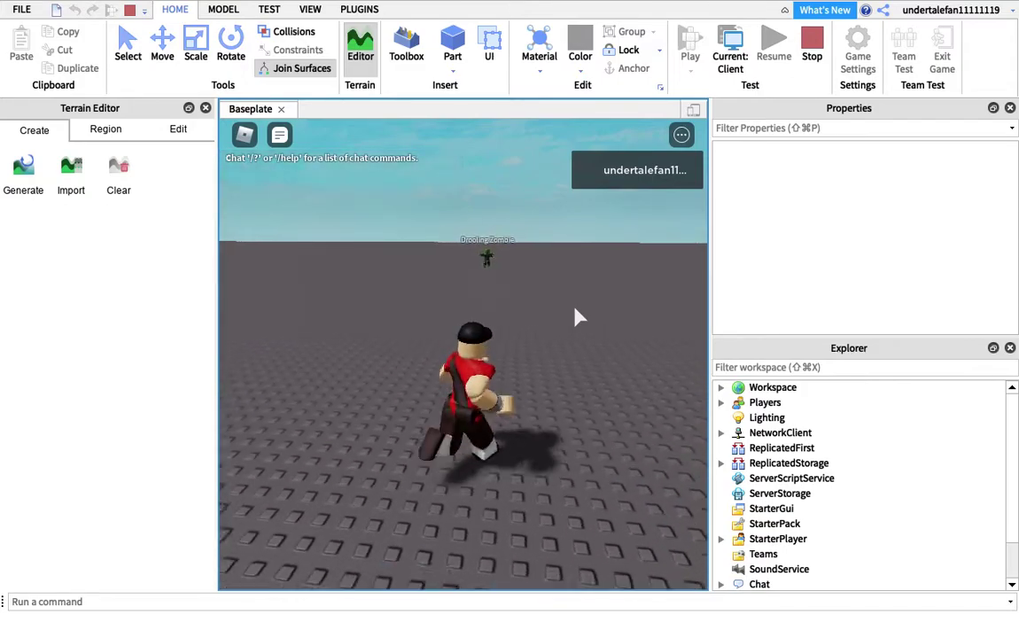
key(w)
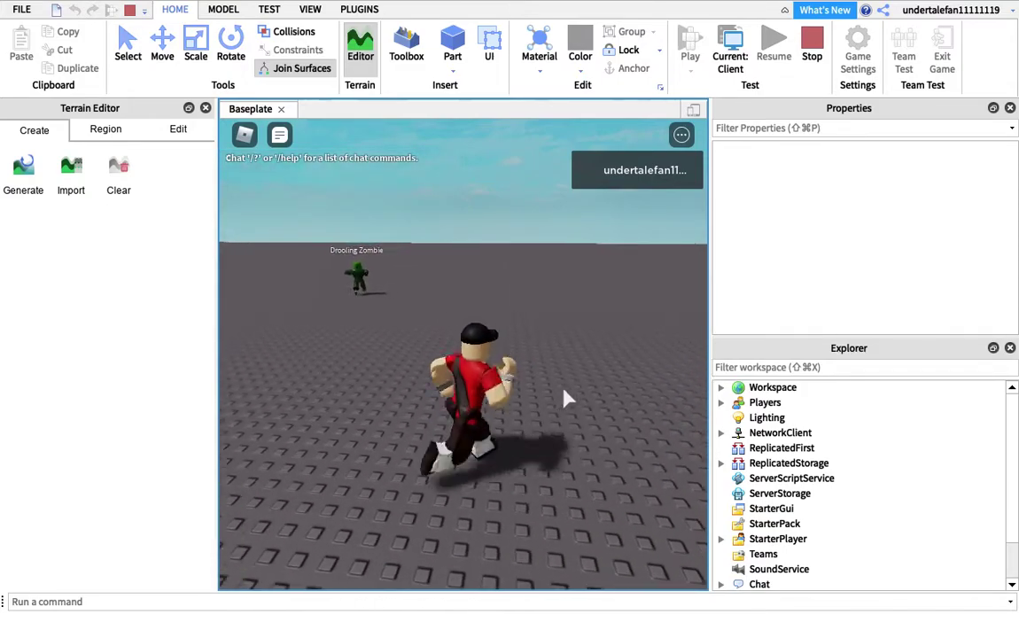
right_drag(563, 391, 565, 392)
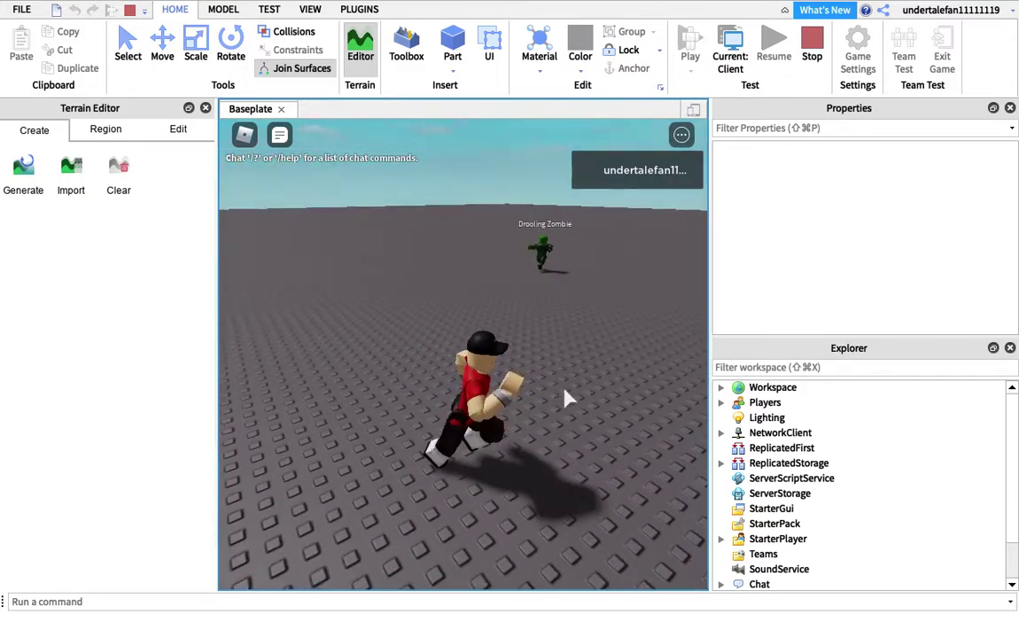
click(813, 58)
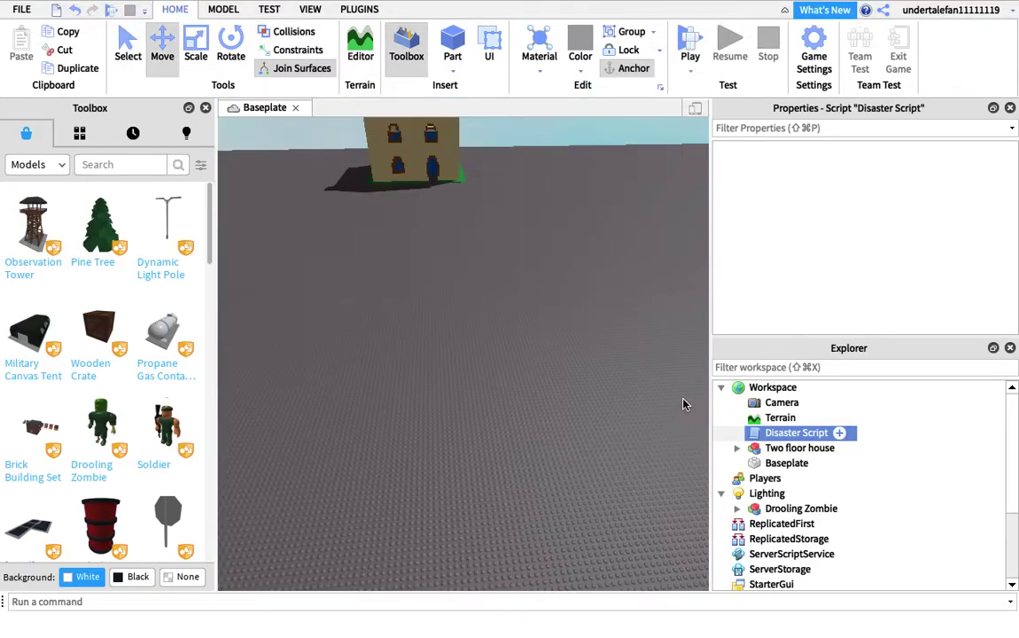
Browse the public model library and the account's own models for another disaster model.
scroll(421, 427, up, 2)
right_drag(420, 428, 475, 402)
scroll(474, 402, up, 2)
scroll(89, 399, down, 5)
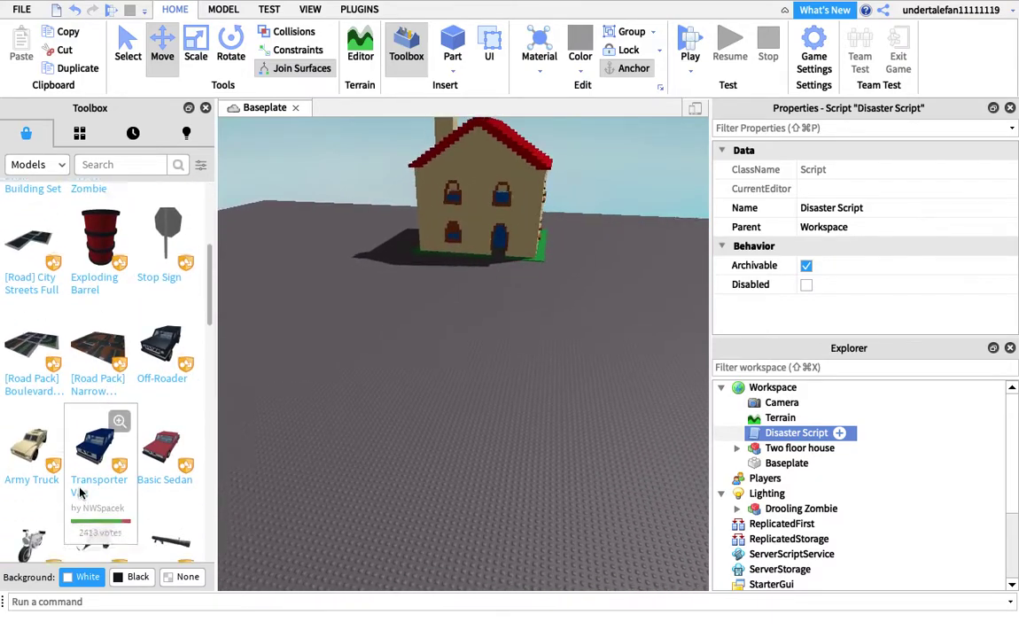
scroll(93, 505, down, 2)
scroll(130, 526, up, 6)
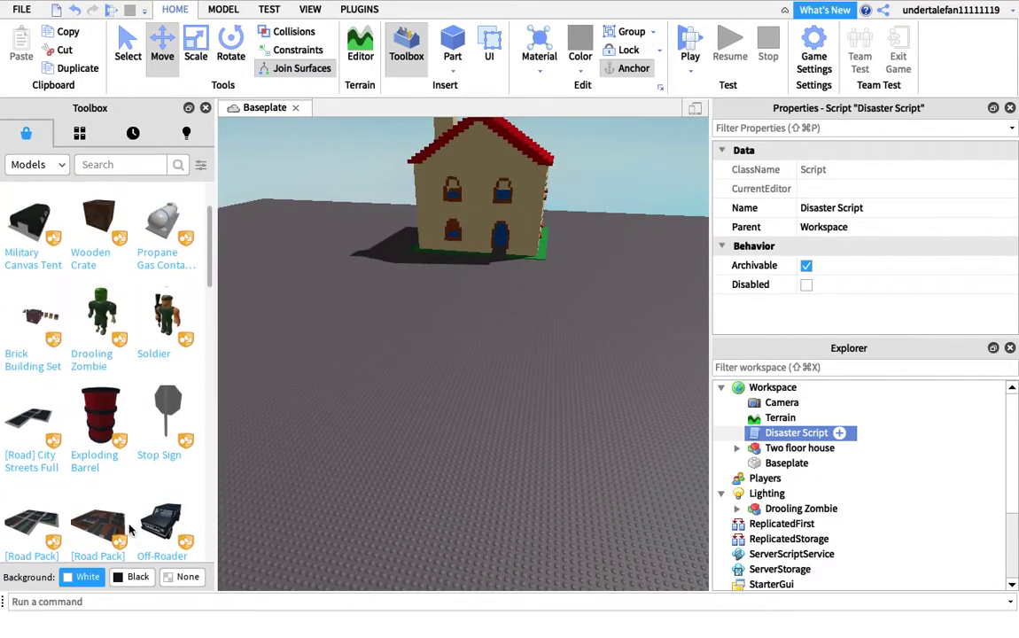
click(136, 162)
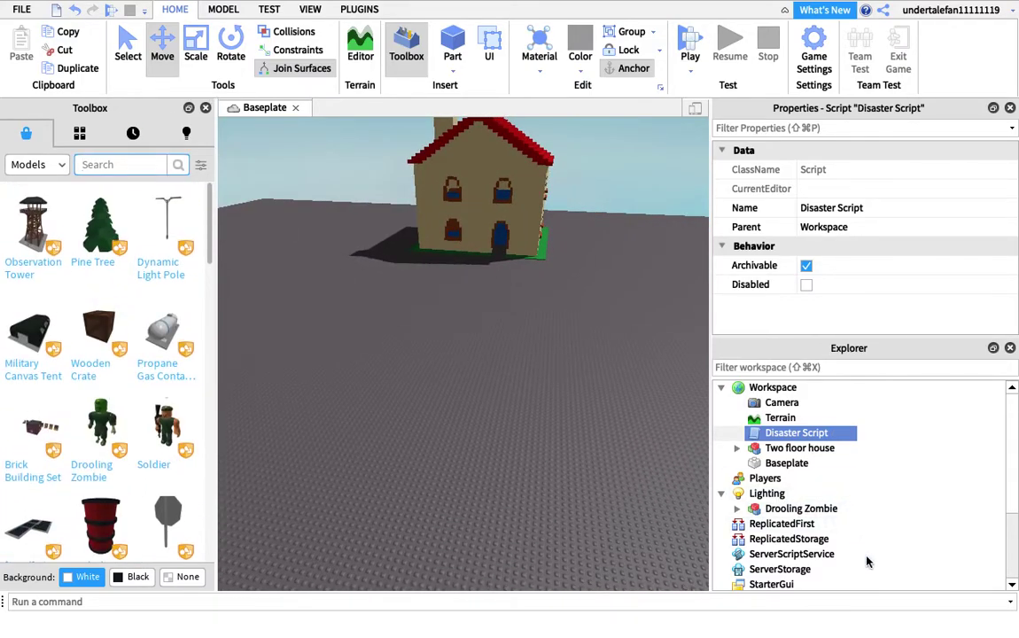
click(131, 133)
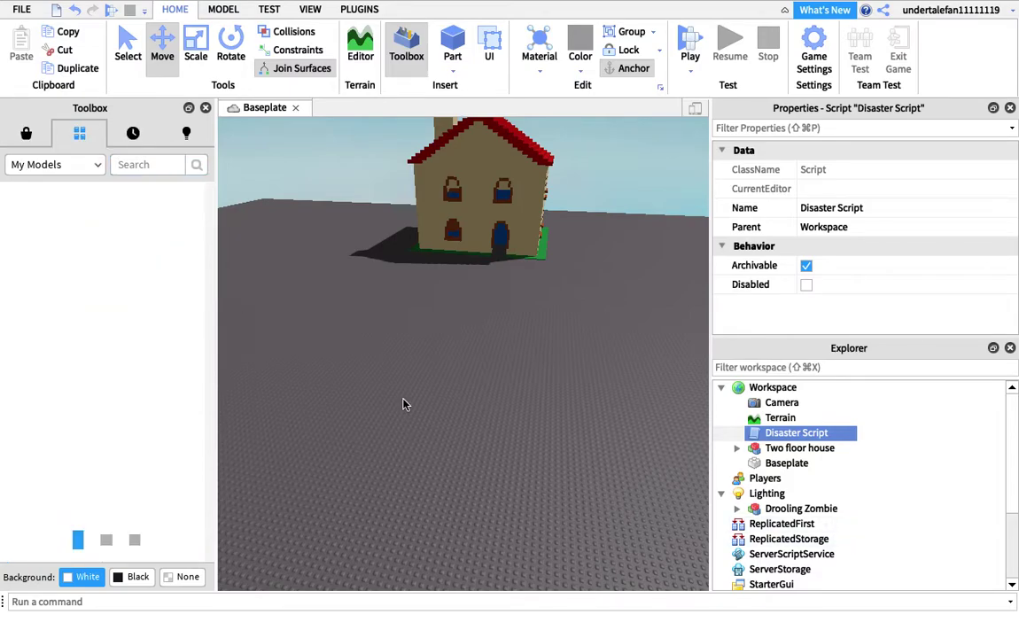
click(186, 133)
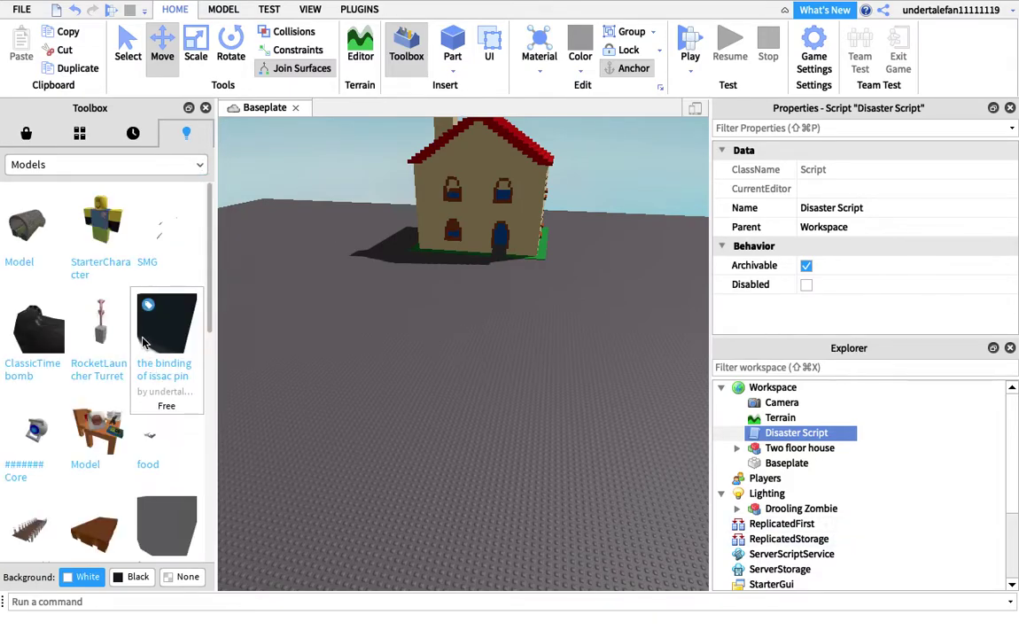
scroll(162, 381, down, 3)
scroll(161, 408, up, 3)
scroll(164, 406, down, 6)
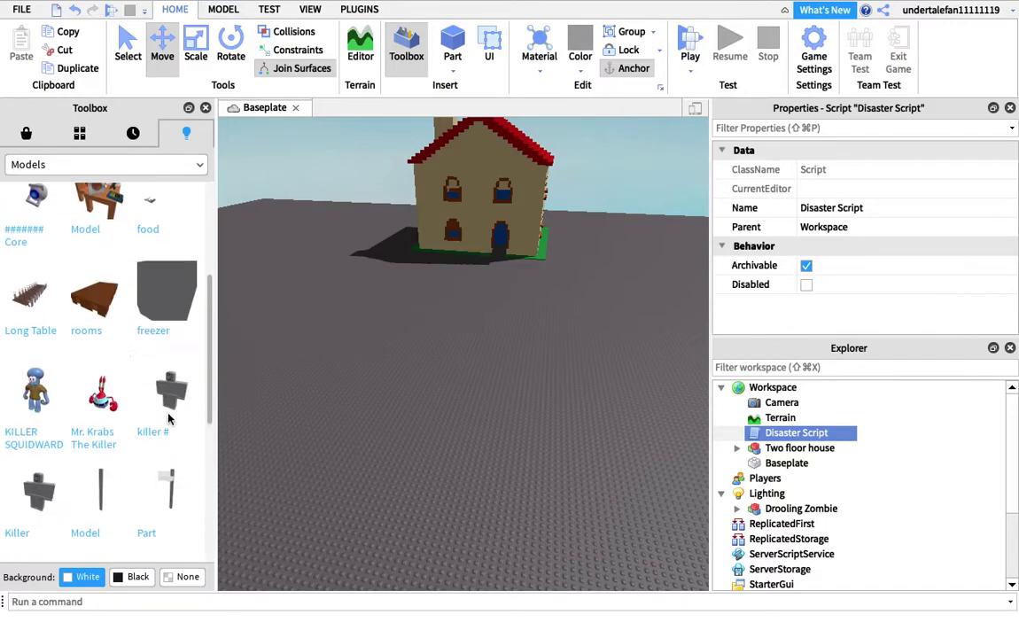
Insert the "Mr. Krabs The Killer" model onto the baseplate in front of the house.
drag(89, 394, 541, 345)
key(w)
key(d)
key(s)
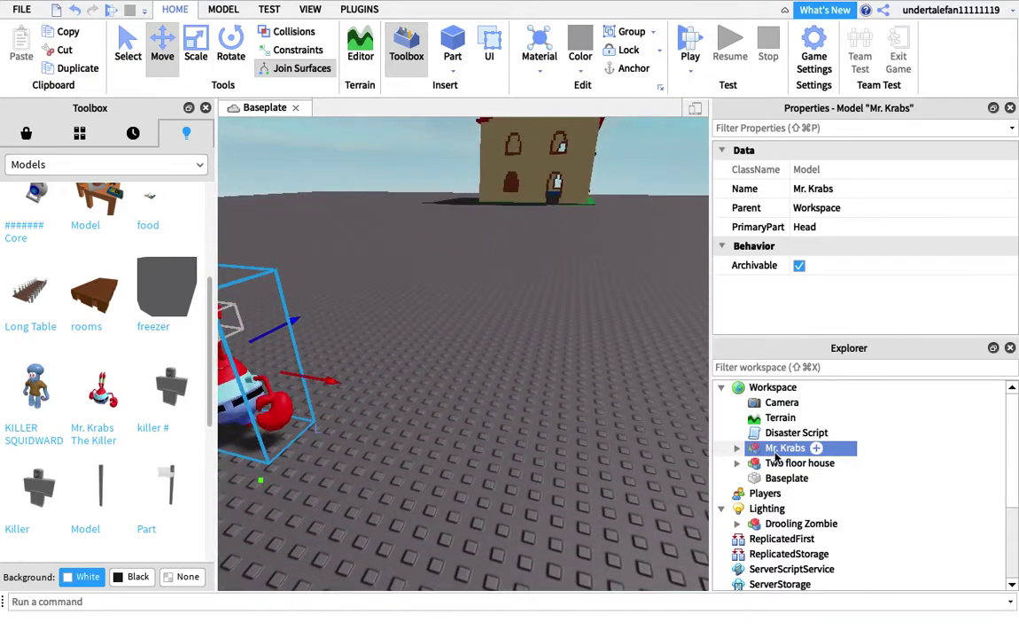
key(f)
Copy the Mr. Krabs model's name and move the model from Workspace into Lighting.
right_click(775, 451)
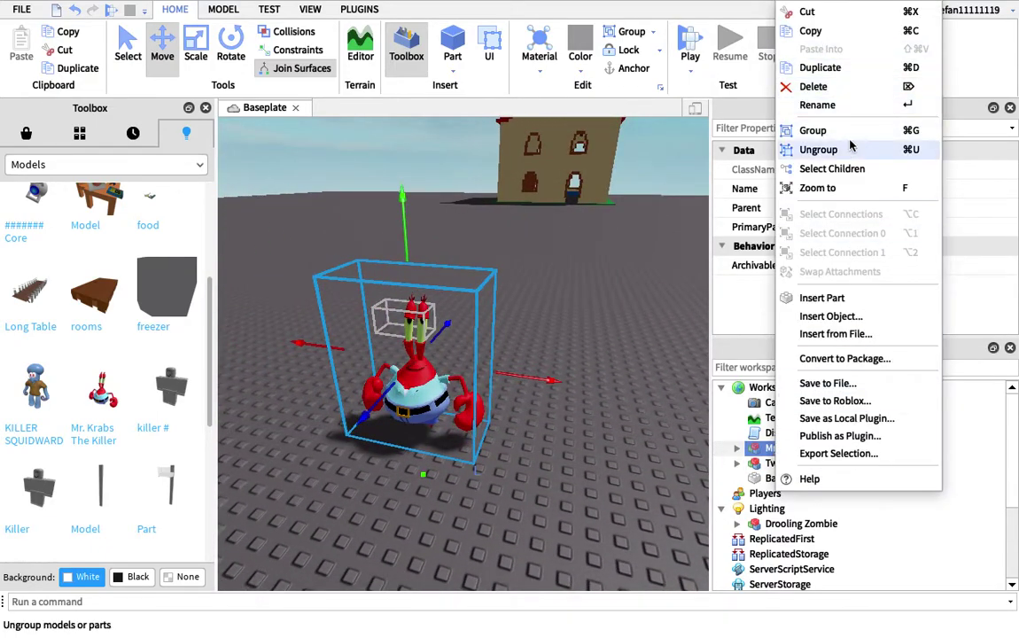
click(842, 109)
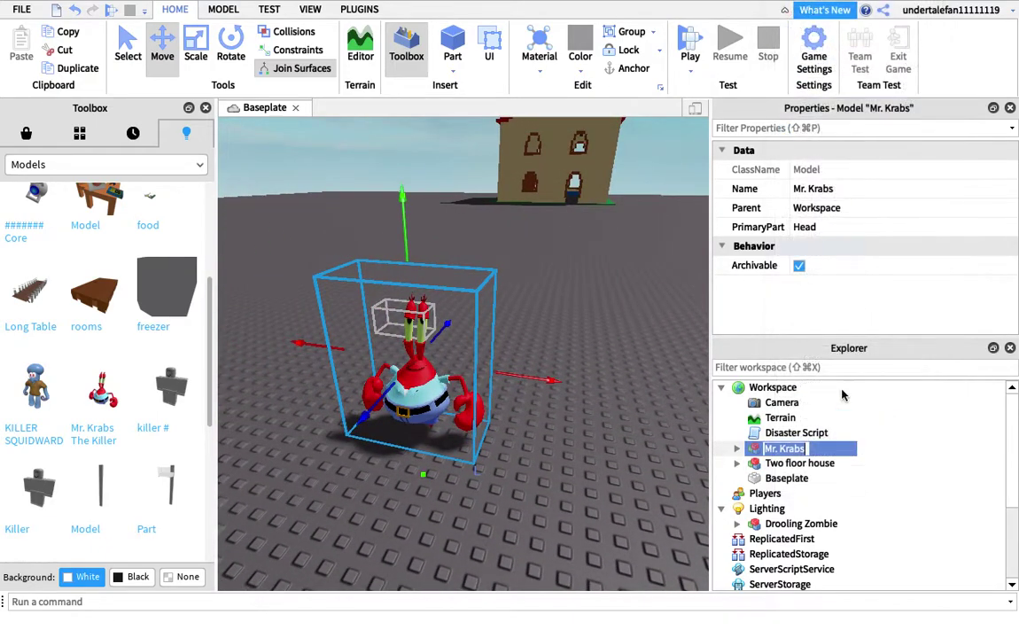
right_click(781, 450)
click(816, 520)
drag(755, 452, 829, 505)
Open the Disaster Script and add "Mr. Krabs" as a second entry after "Drooling Zombie" in the disasters list.
click(789, 433)
right_click(792, 432)
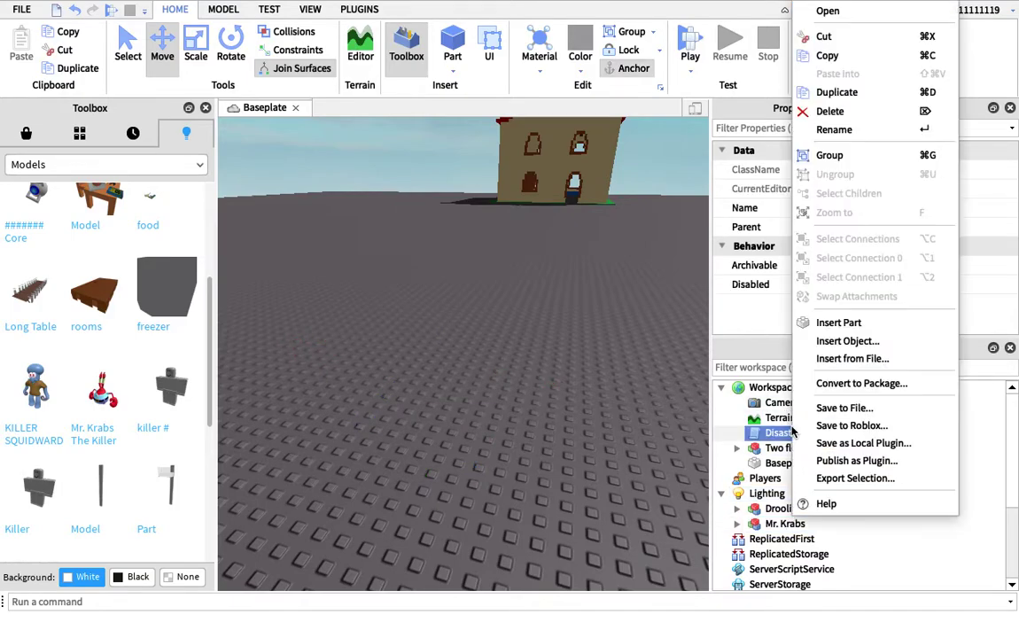
click(873, 12)
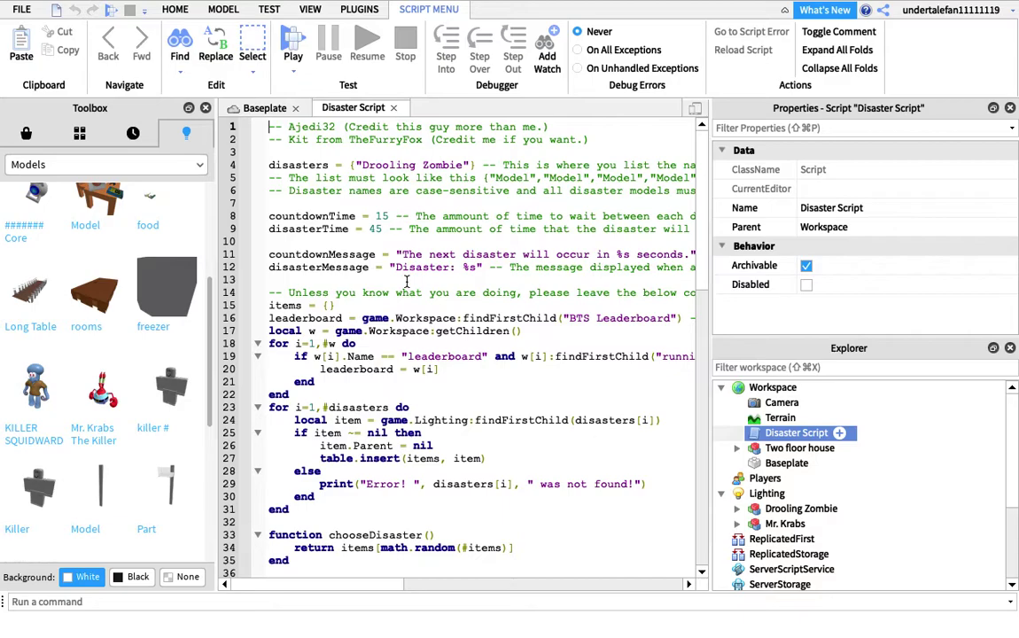
click(471, 164)
text(.)
key(BackSpace)
text(,)
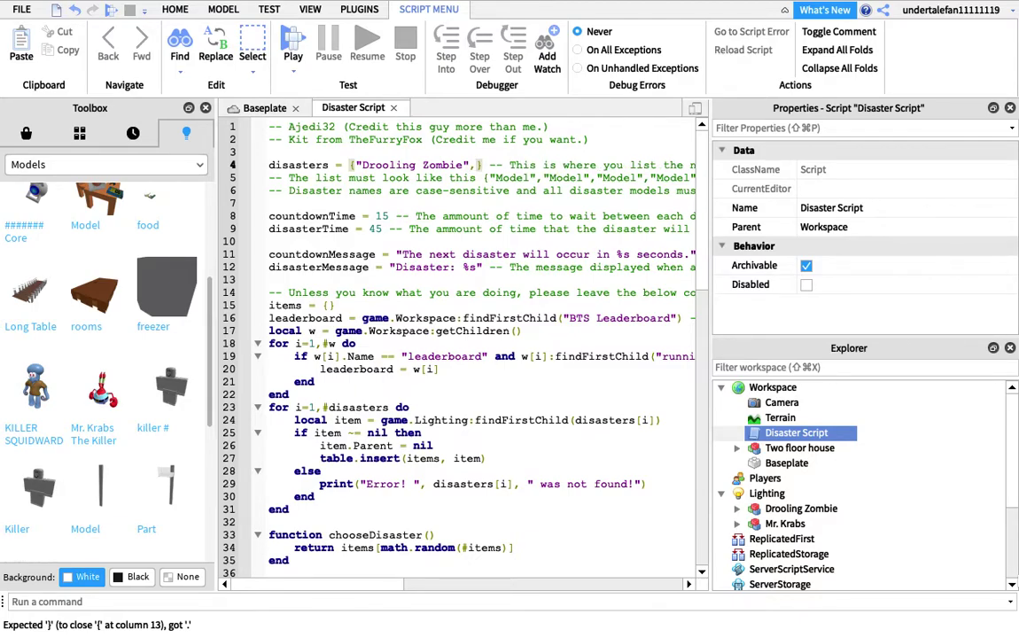
text("")
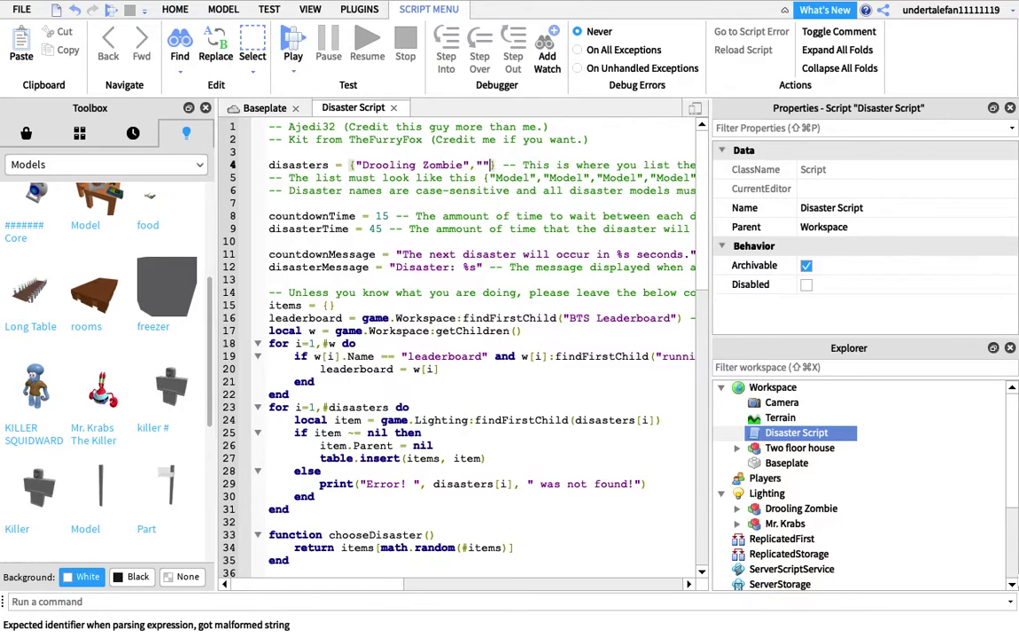
right_click(484, 165)
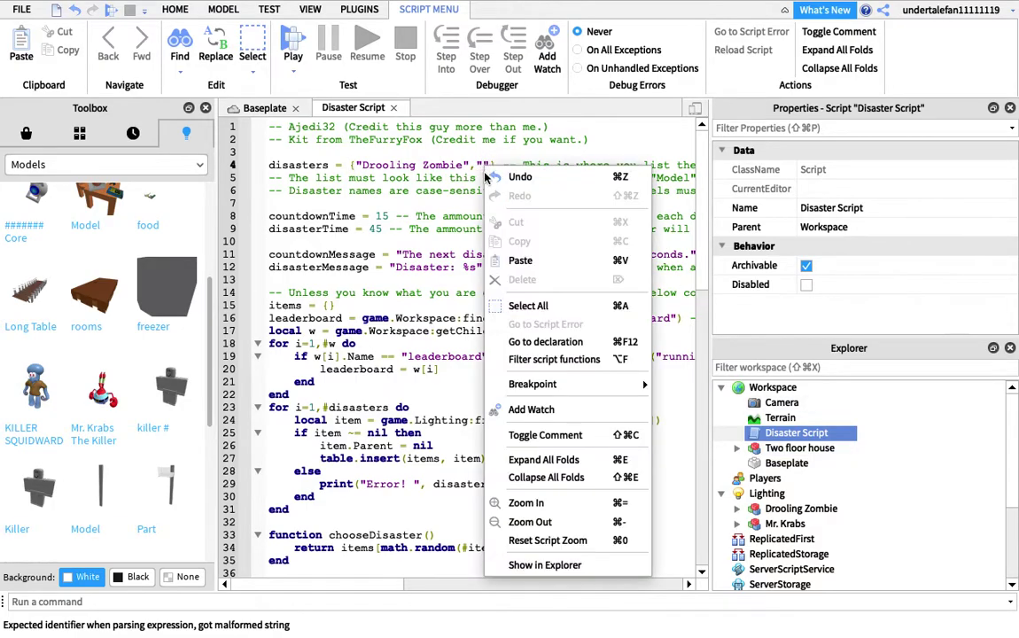
click(518, 264)
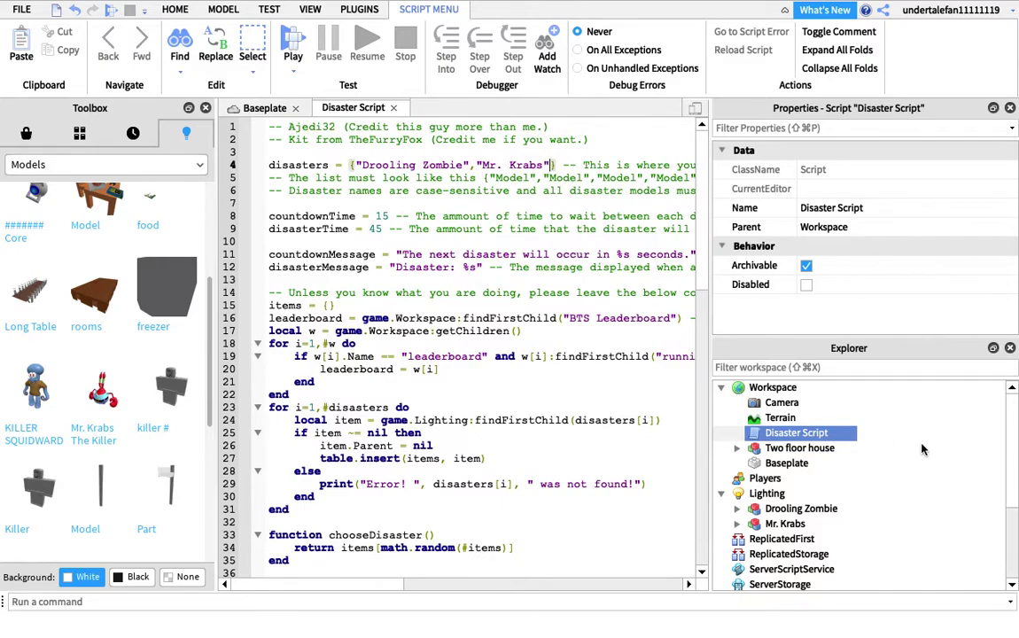
text(,"")
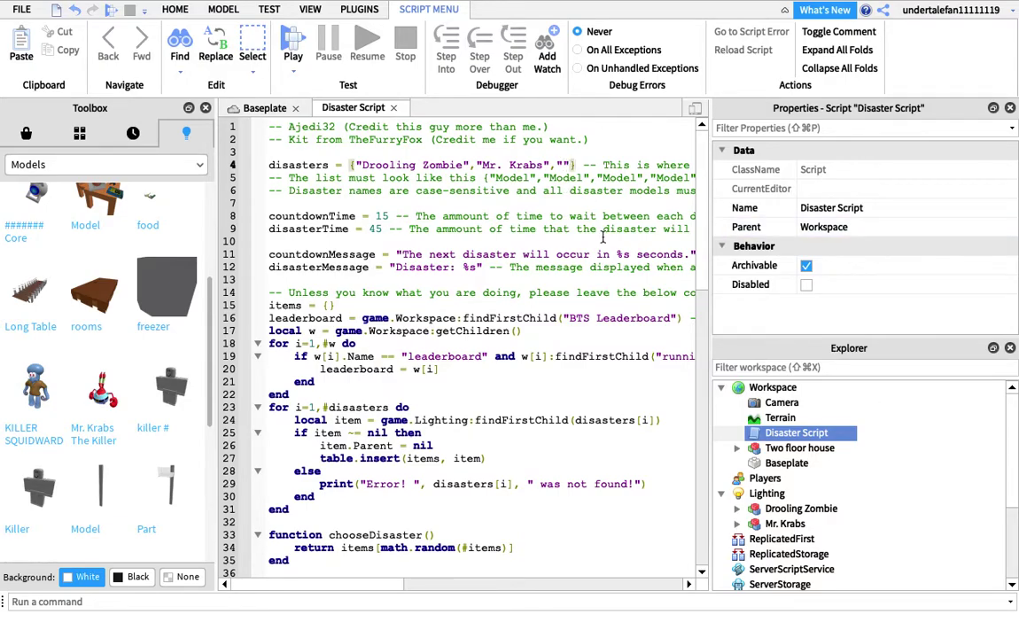
text(,")
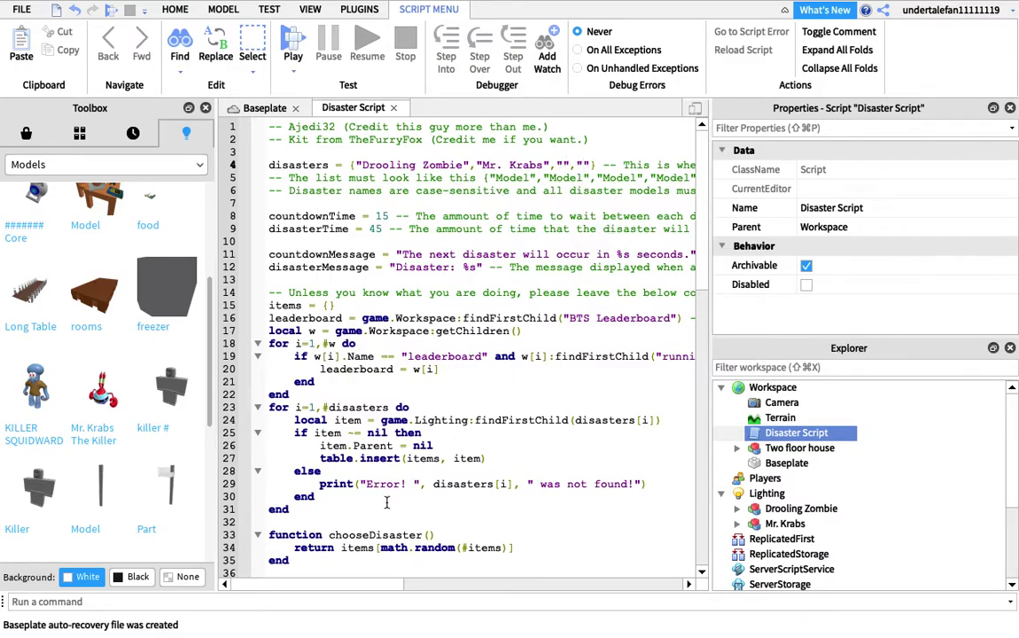
drag(377, 590, 357, 578)
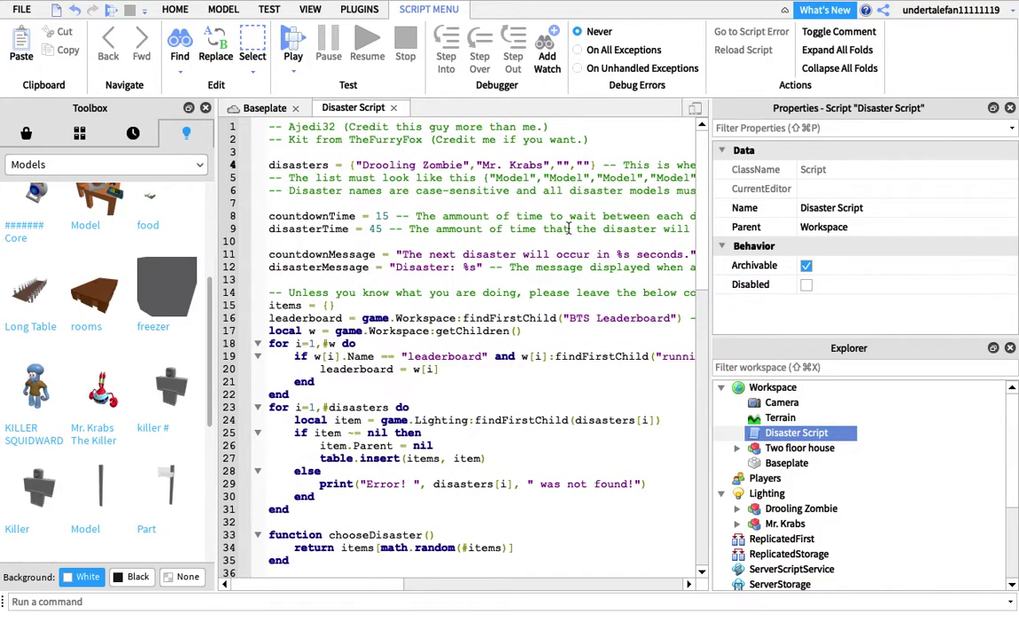
click(592, 161)
key(BackSpace)
key(BackSpace)
key(BackSpace)
key(BackSpace)
key(BackSpace)
key(BackSpace)
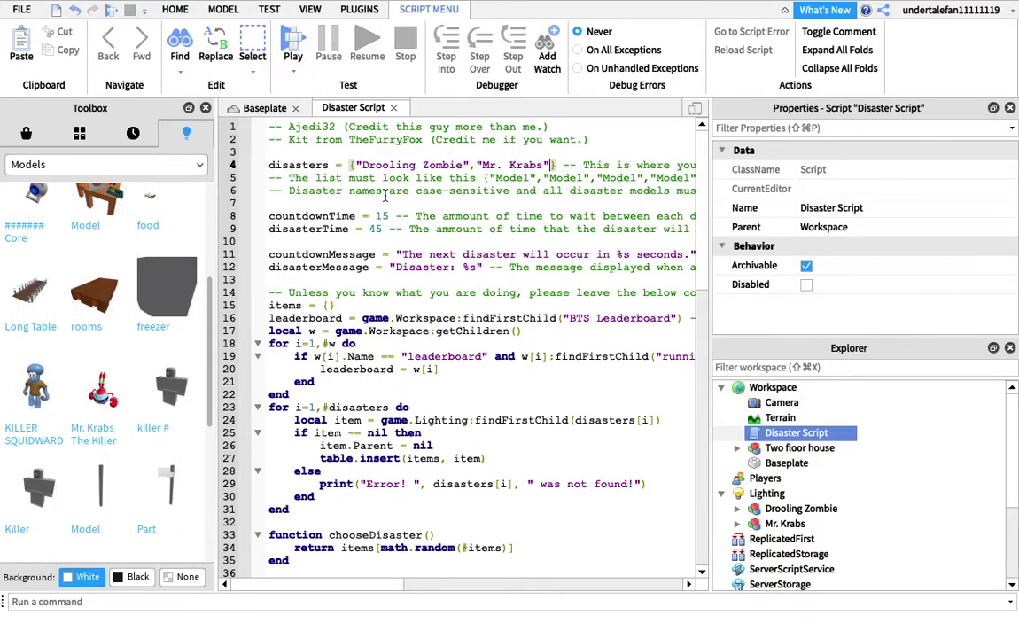
Close the Disaster Script and insert the account's "rooms" model onto the baseplate in front of the house.
click(397, 109)
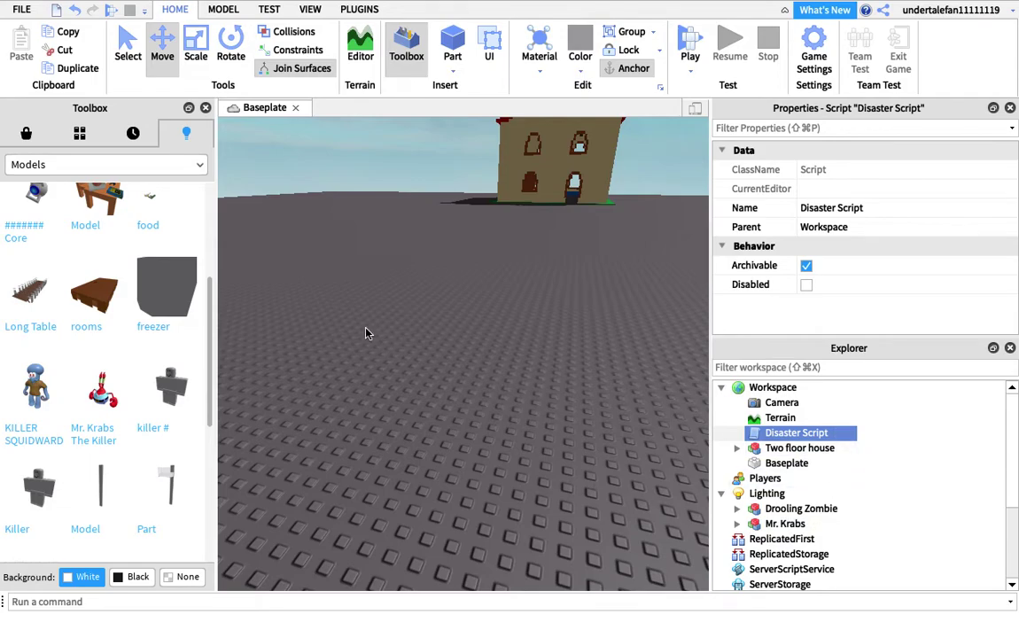
key(d)
key(s)
key(a)
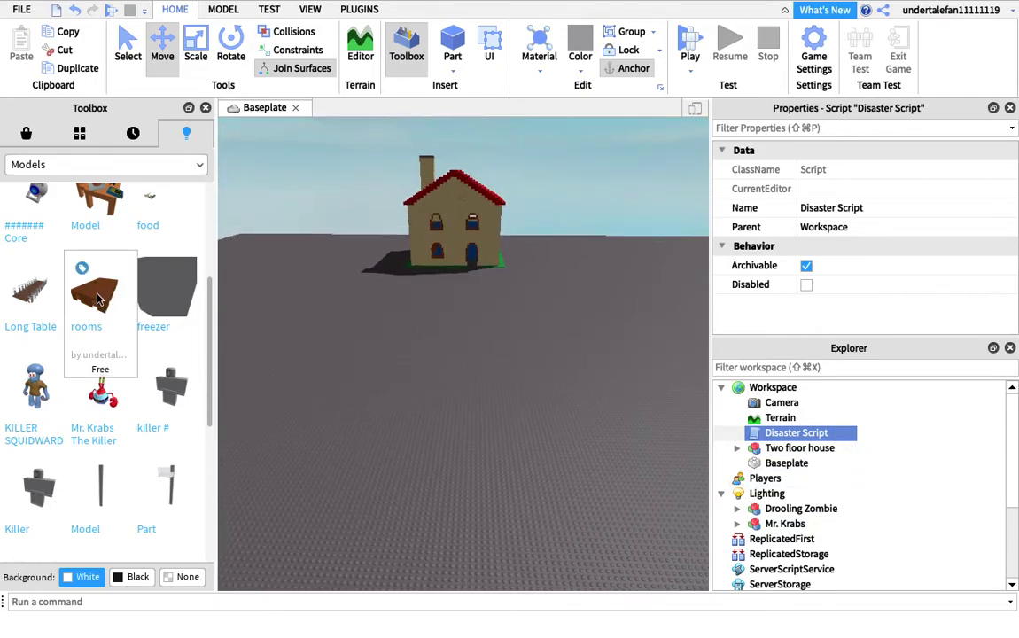
drag(99, 299, 417, 376)
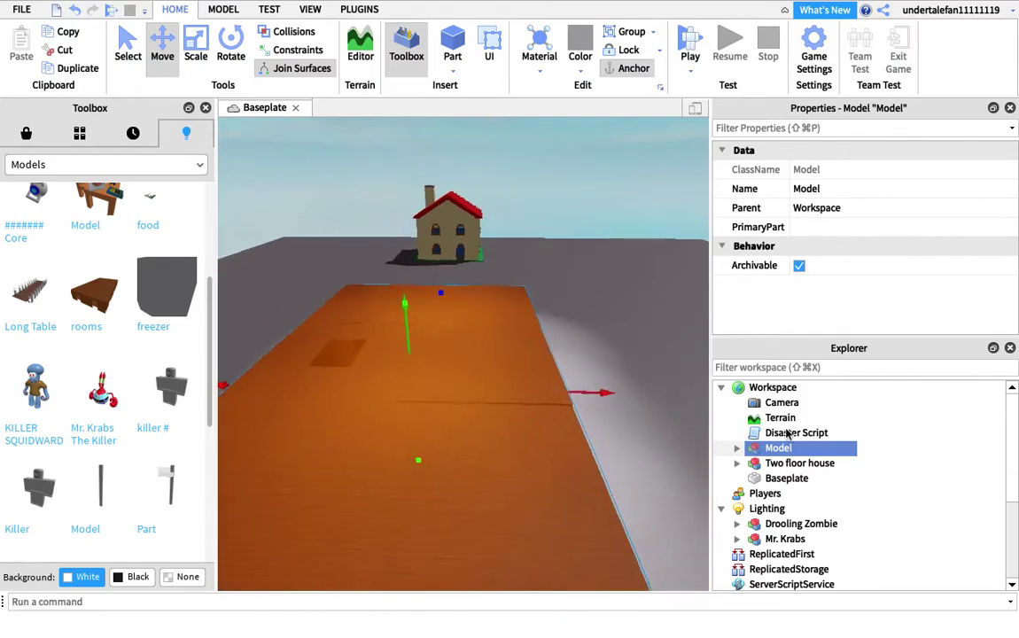
Copy the inserted rooms model's name, "Model", and move the model from Workspace into Lighting.
right_click(802, 448)
click(851, 106)
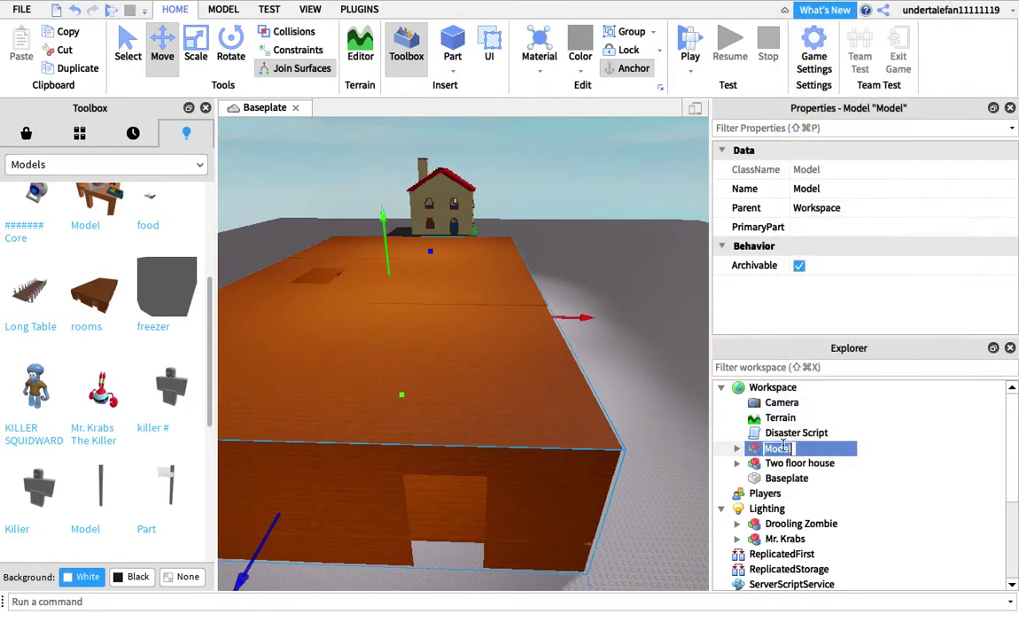
right_click(773, 449)
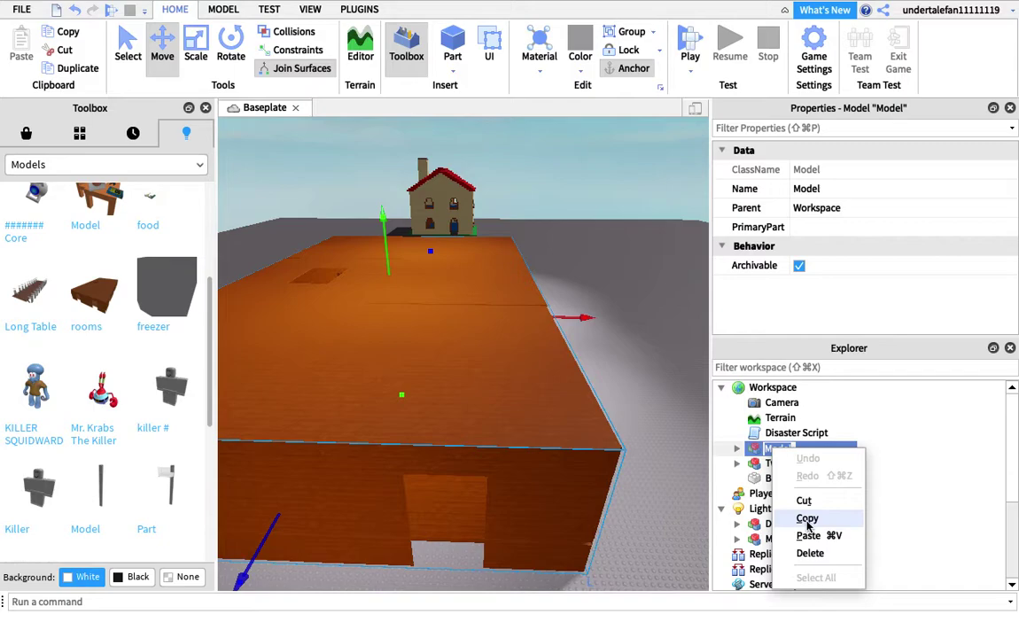
click(808, 519)
click(798, 462)
click(756, 449)
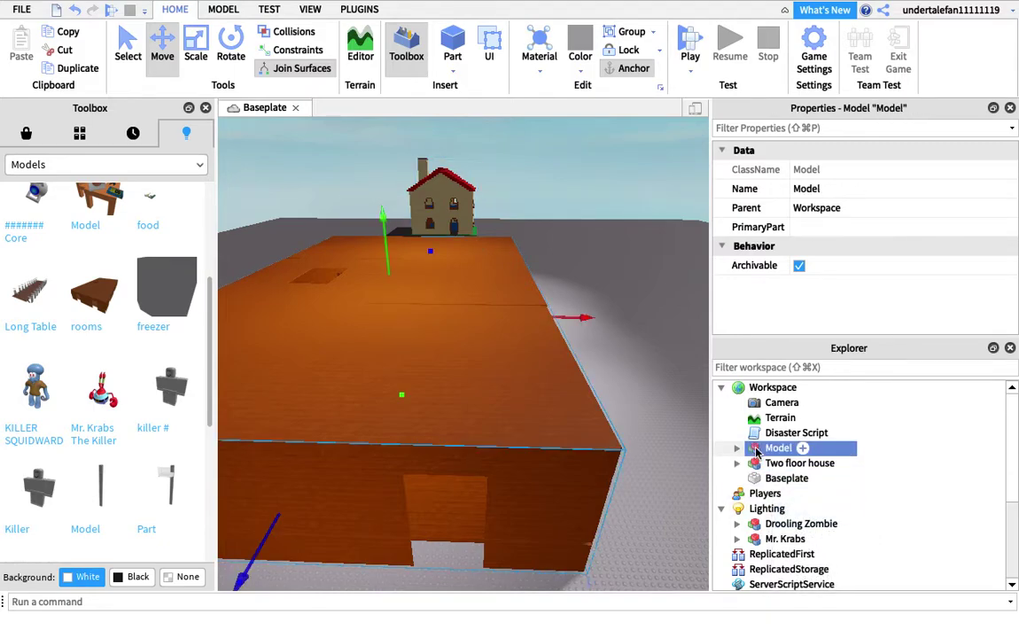
drag(756, 450, 802, 508)
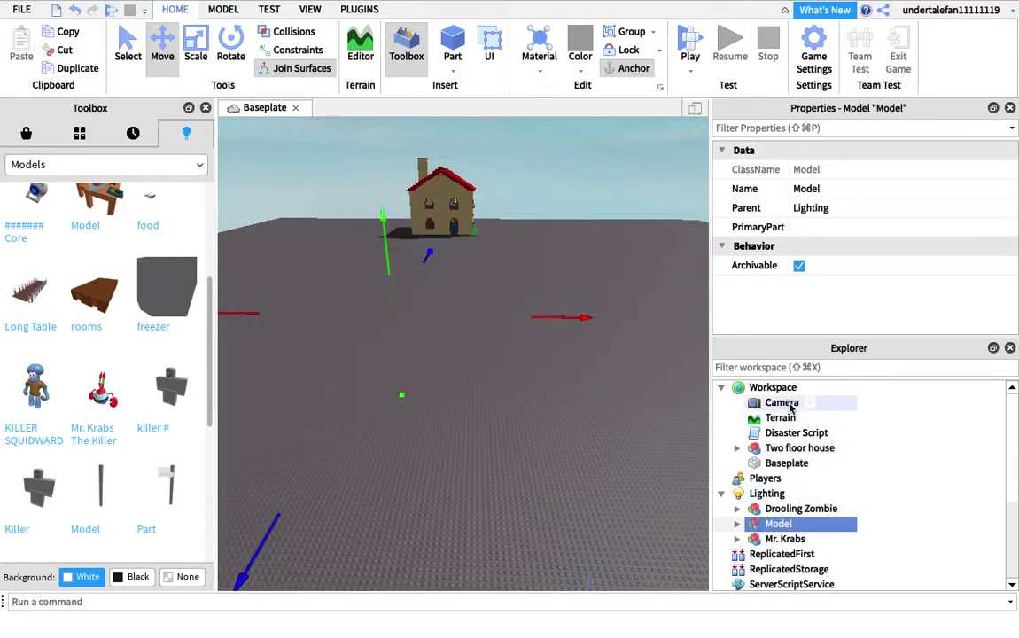
Open the Disaster Script and add "Model" after "Mr. Krabs" in the disasters list.
right_click(780, 433)
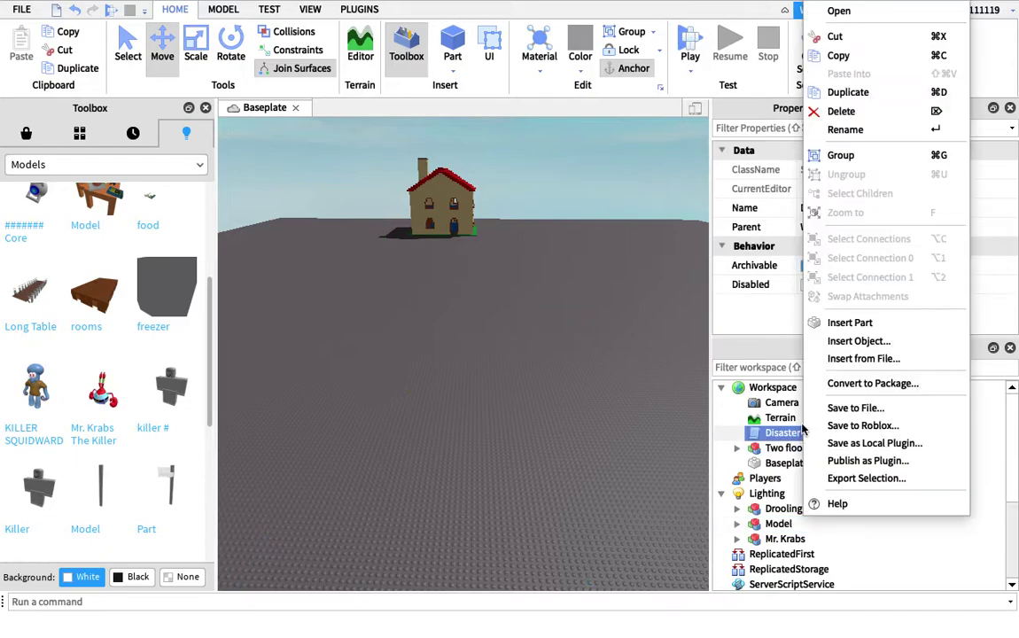
click(836, 13)
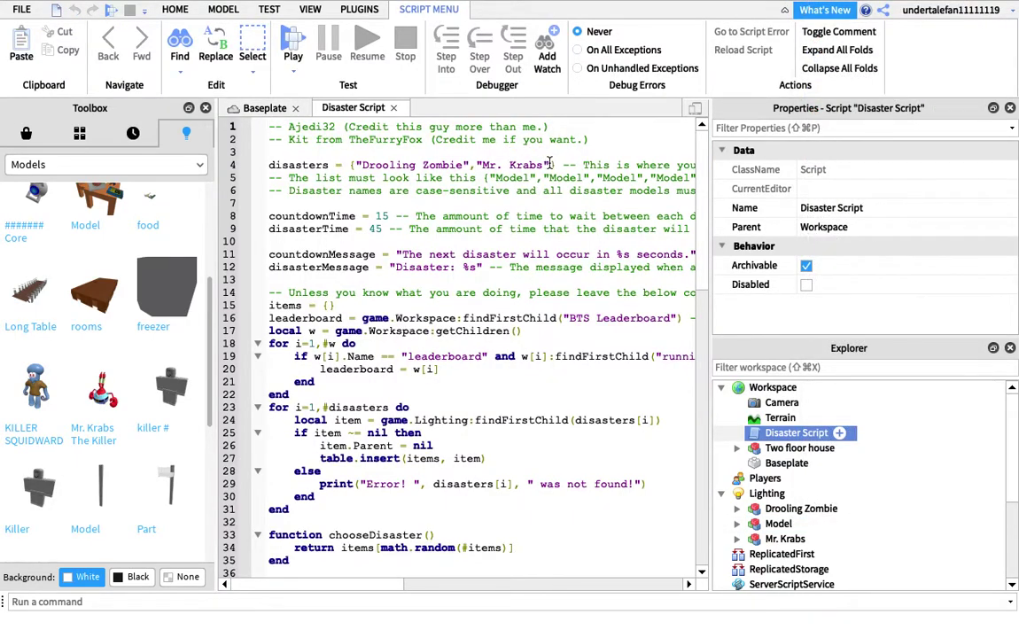
text(,)
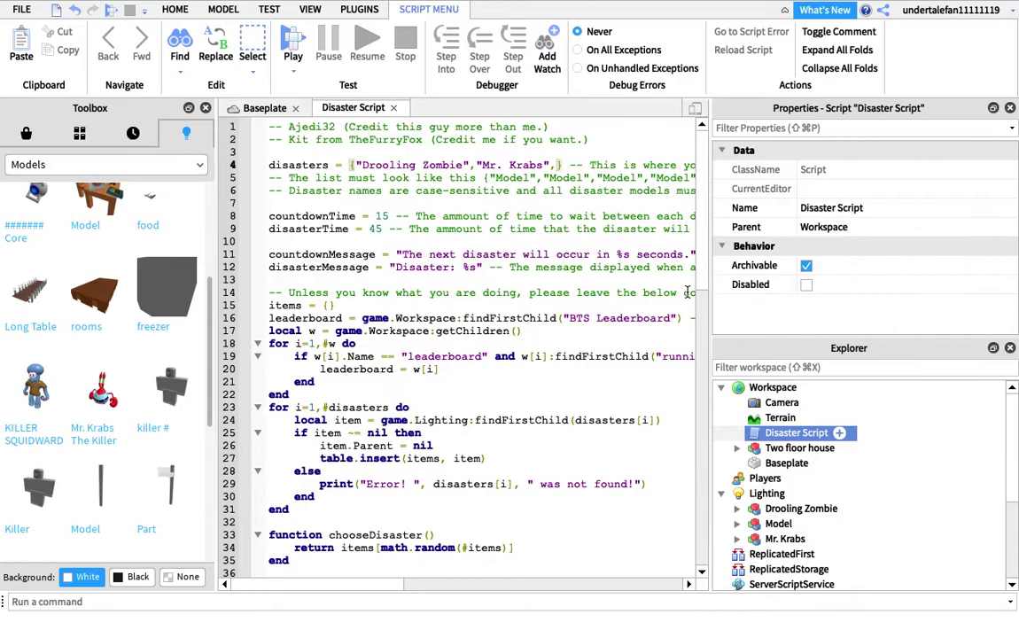
text(")
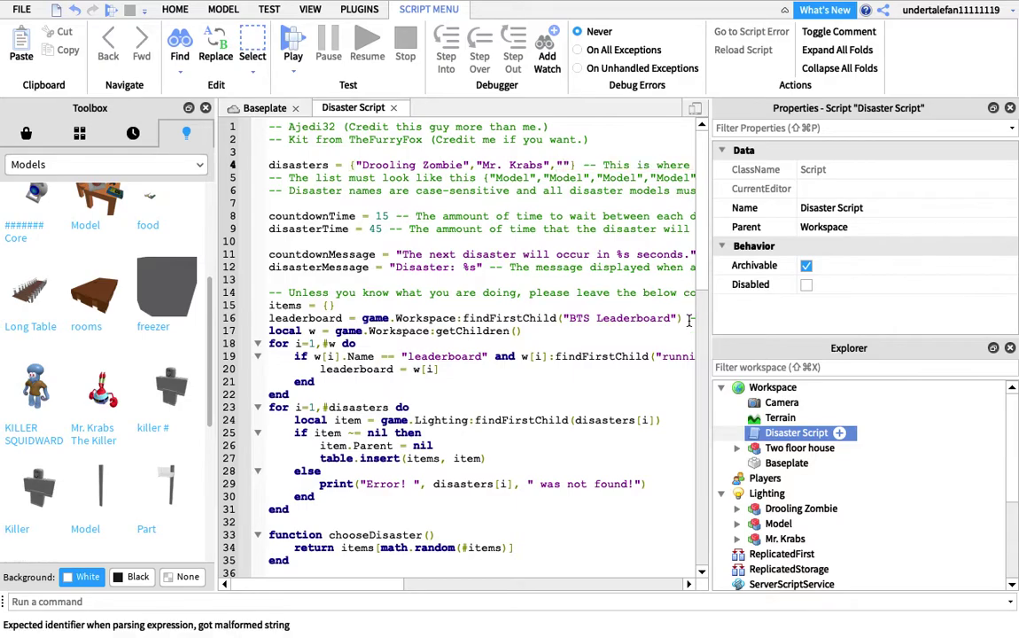
right_click(568, 160)
click(602, 234)
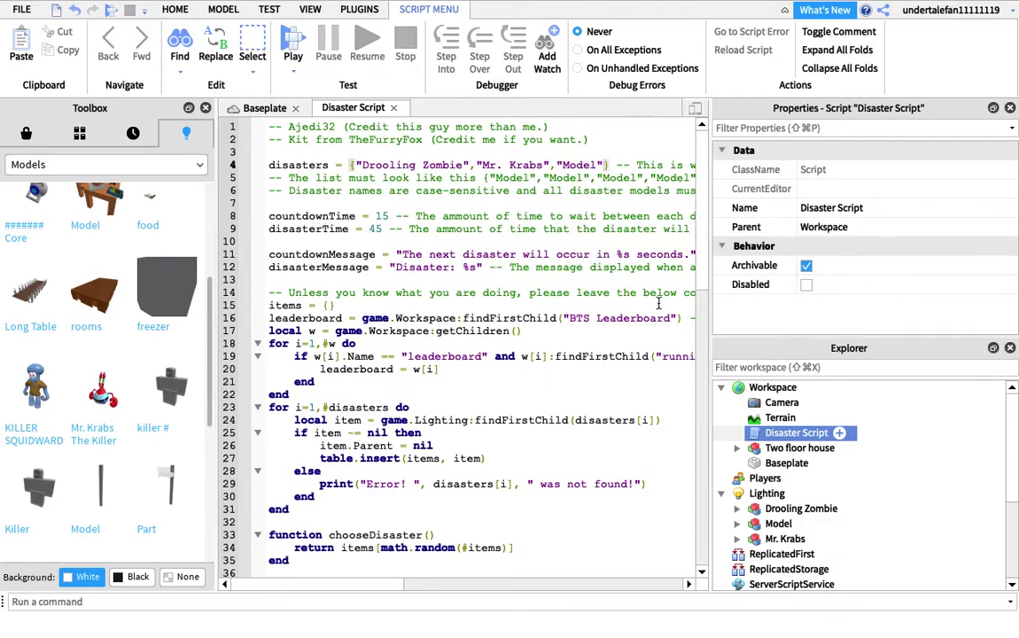
Add "nuke" as the fourth entry in the disasters list and close the script.
text(,"")
key(Left)
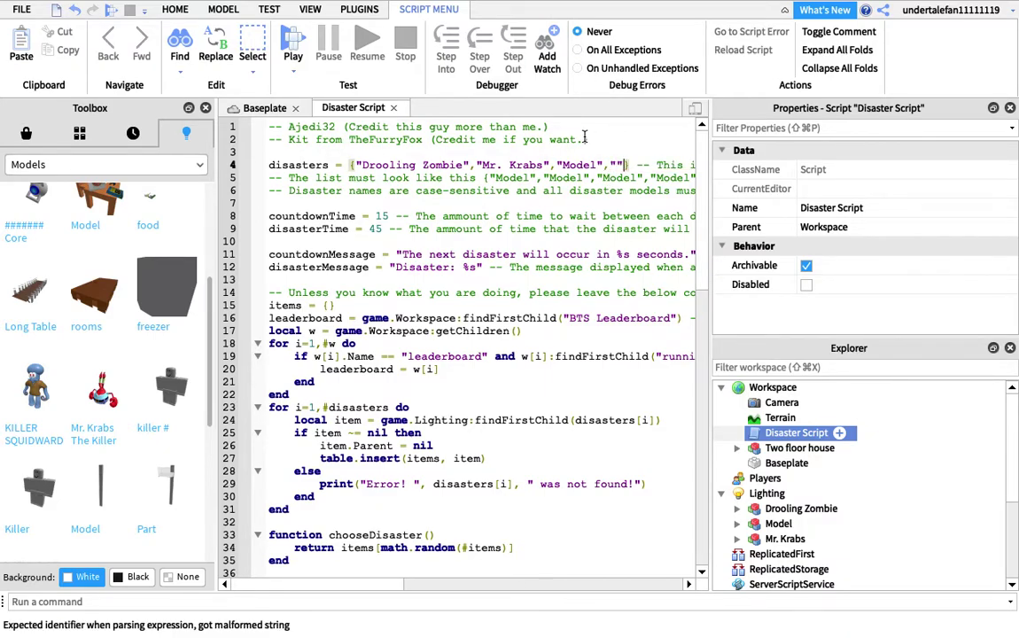
text(nuke)
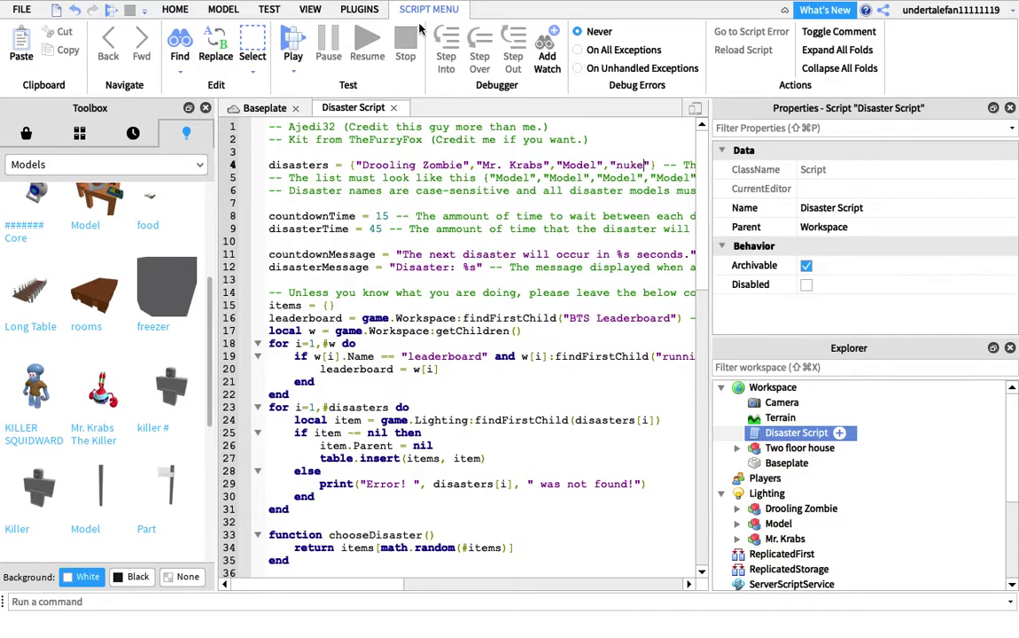
click(394, 107)
Search the public model library for "nuke", insert the yellow Nuke bomb in front of the house and raise it above the baseplate.
click(26, 133)
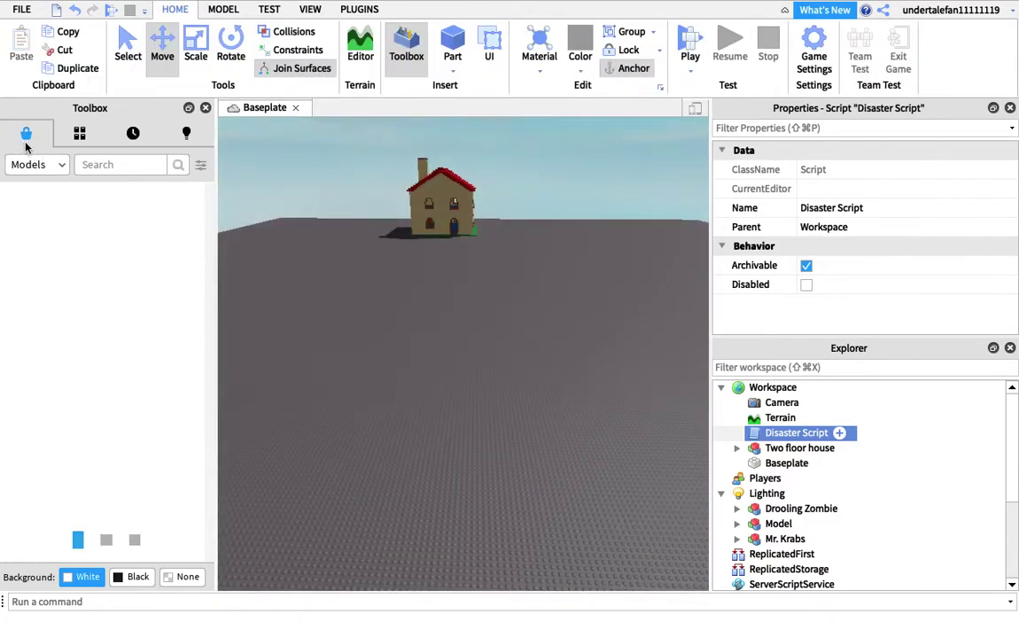
click(124, 163)
text(nuke)
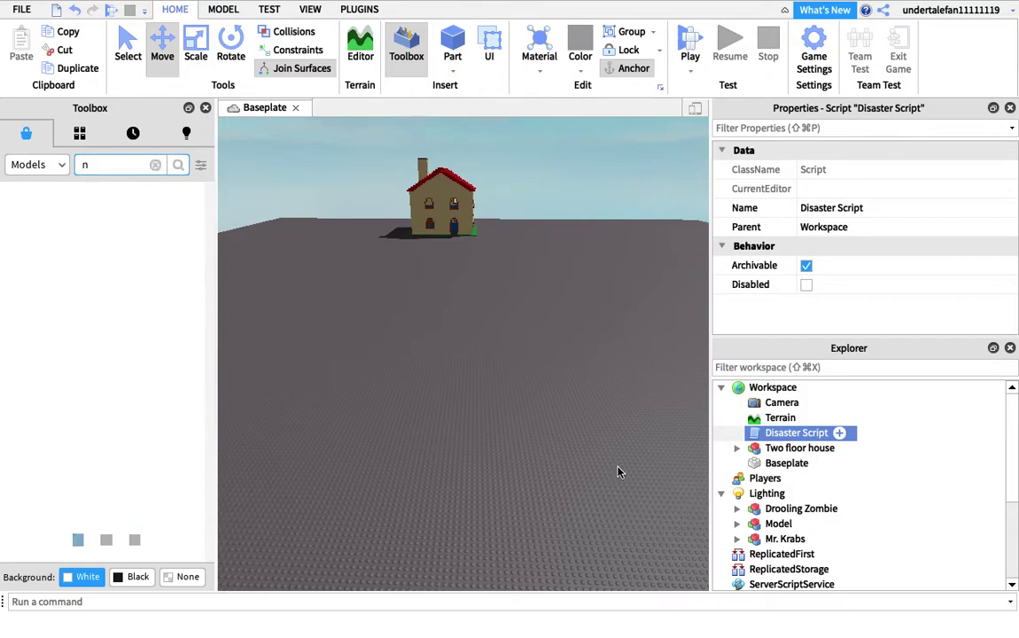
key(Return)
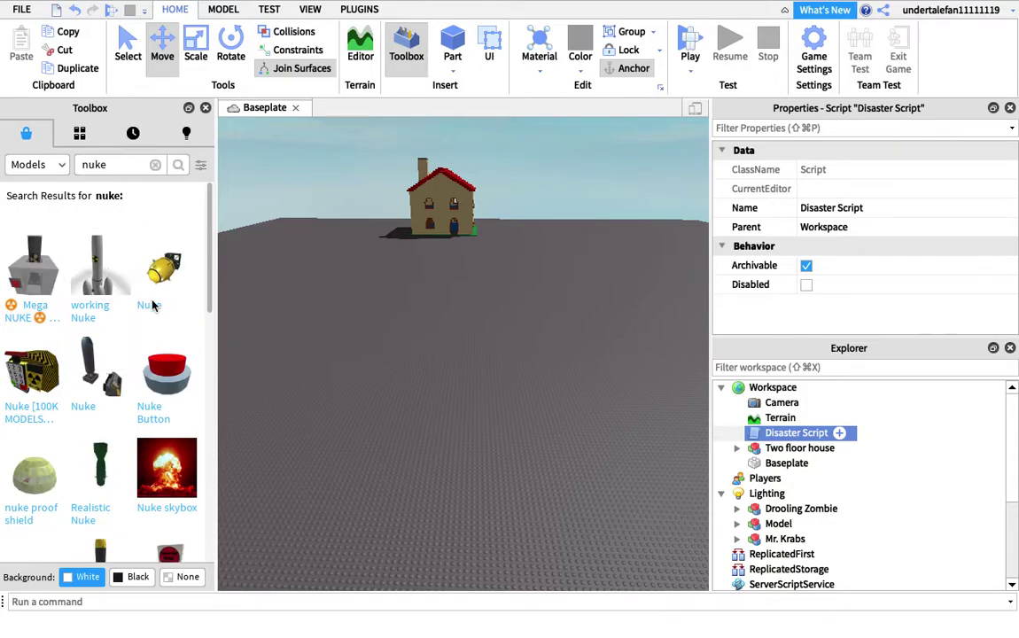
drag(164, 266, 435, 368)
drag(433, 310, 446, 155)
key(e)
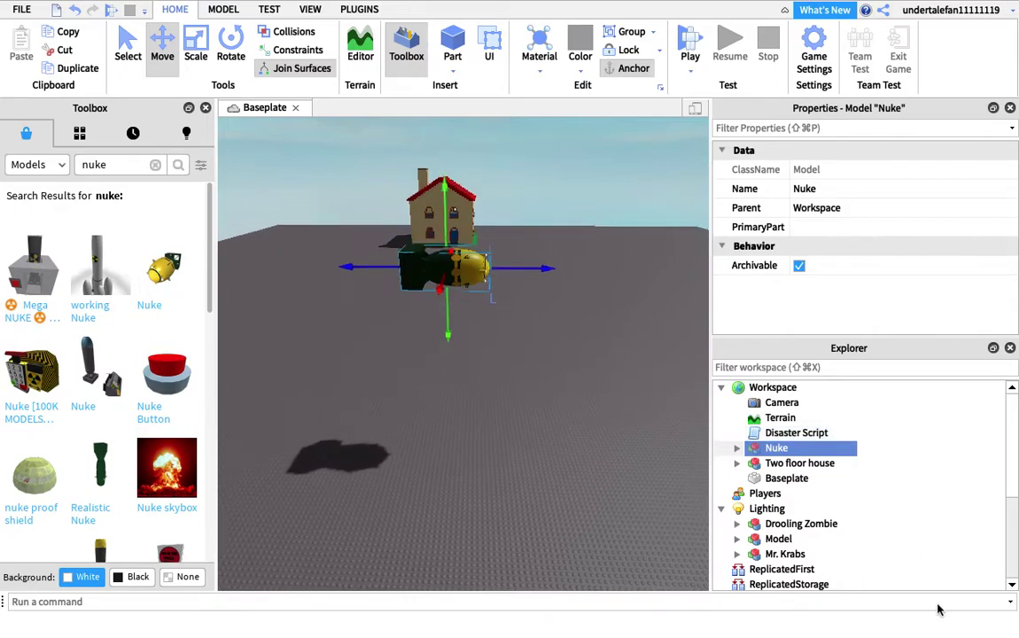
key(w)
Copy the Nuke model's name and move the model from Workspace into Lighting.
right_click(781, 448)
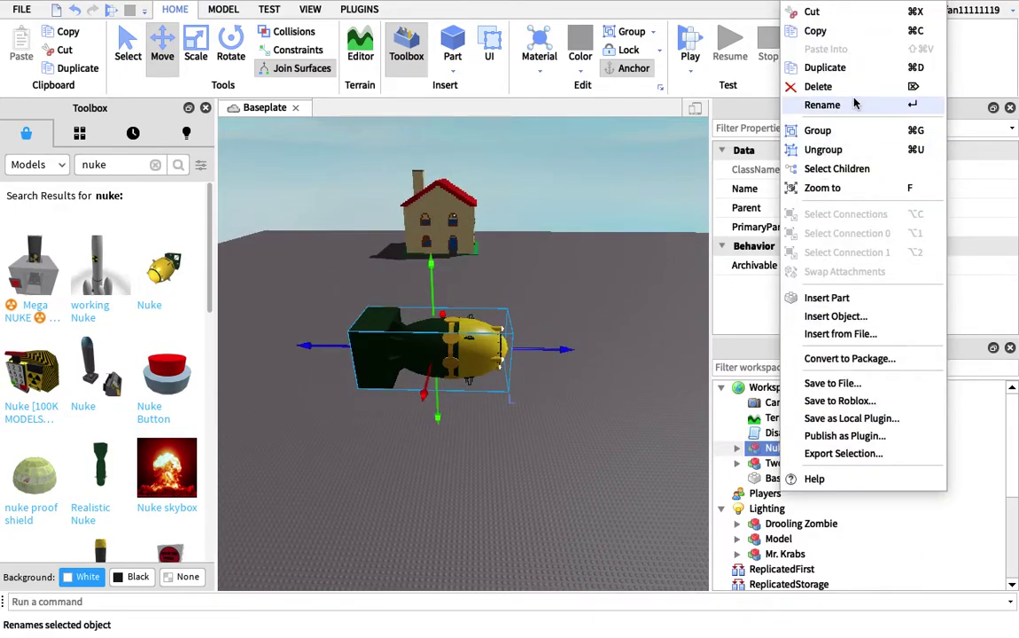
click(855, 105)
right_click(780, 449)
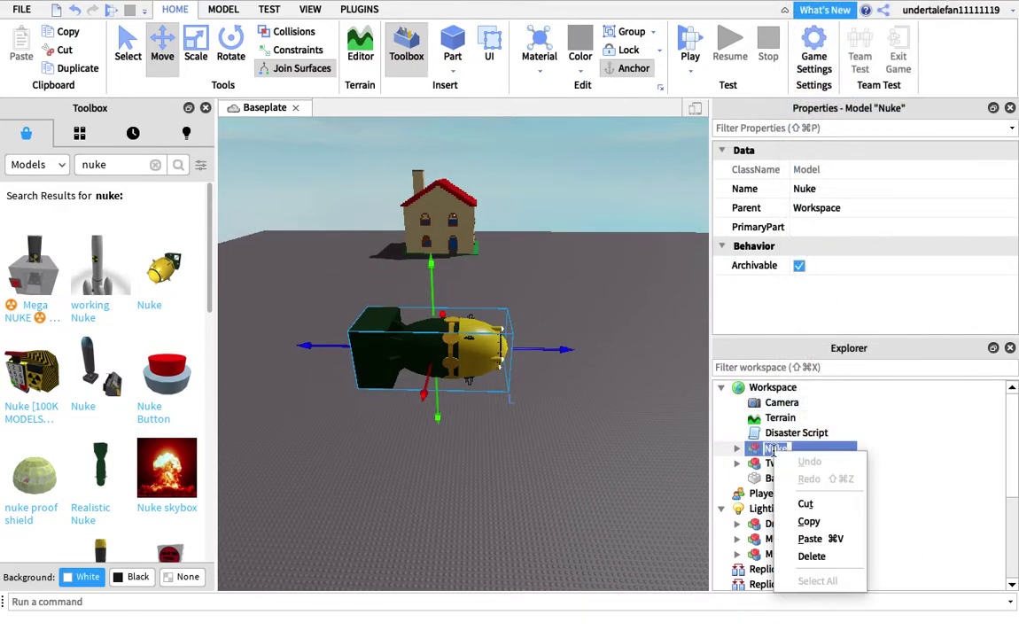
click(826, 527)
drag(777, 449, 773, 495)
Correct the "nuke" entry in the Disaster Script's disasters list to "Nuke" and close the script.
right_click(776, 432)
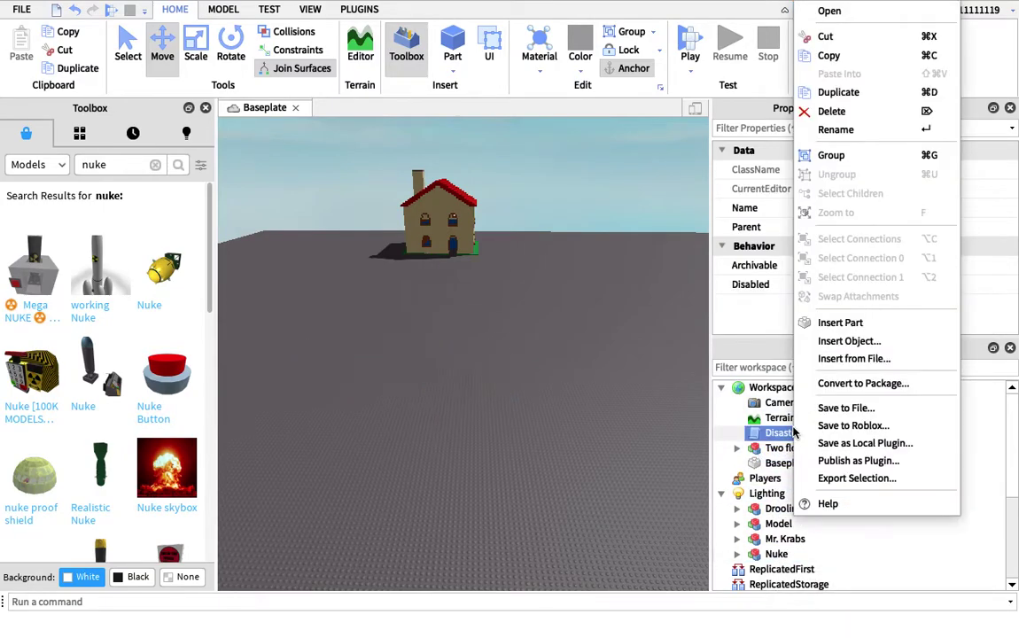
click(829, 10)
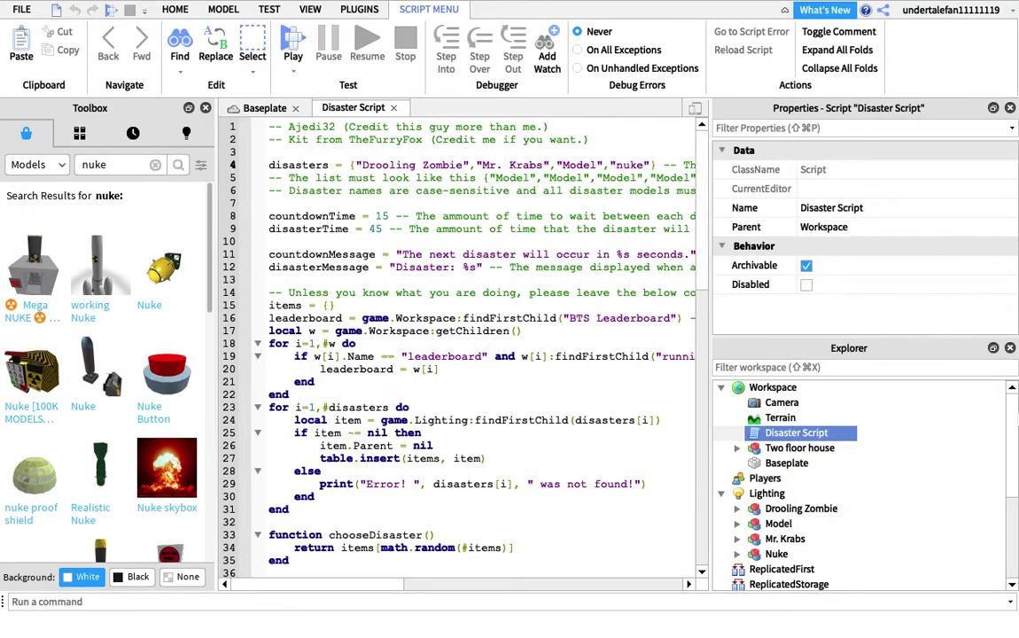
key(BackSpace)
text(N)
click(393, 108)
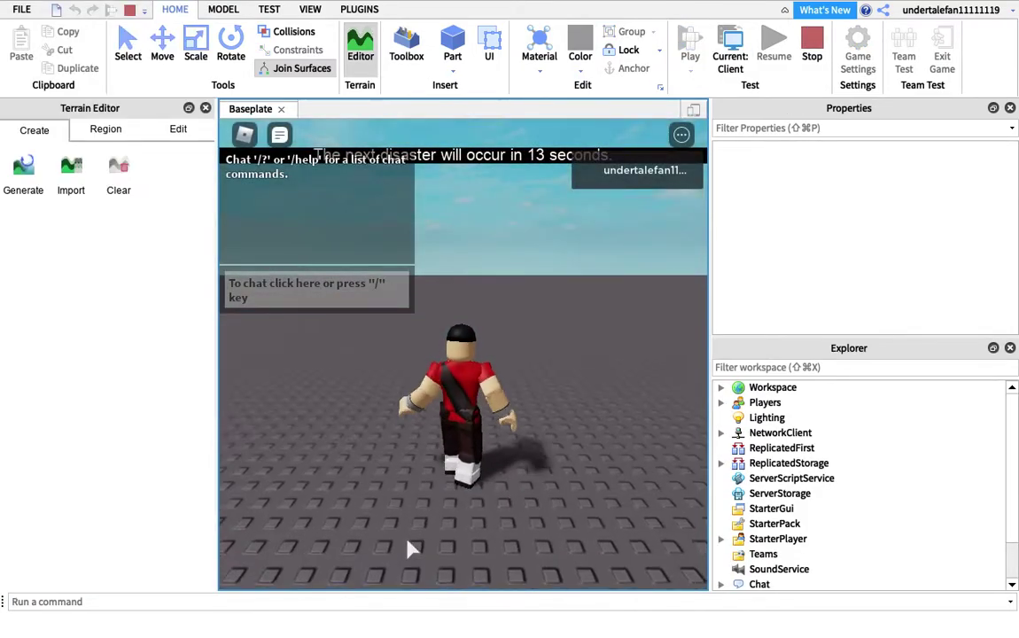
Turn the character around and run across the baseplate toward the two-story house during the disaster countdown.
key(a)
right_drag(483, 448, 473, 443)
key(w)
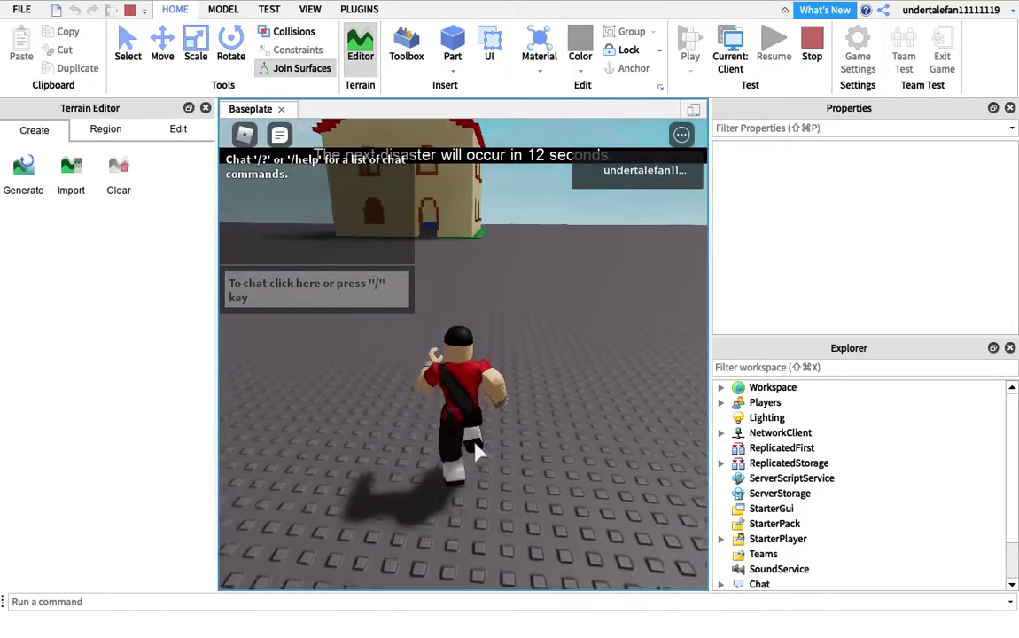
key(space)
key(space)
key(s)
scroll(497, 442, up, 3)
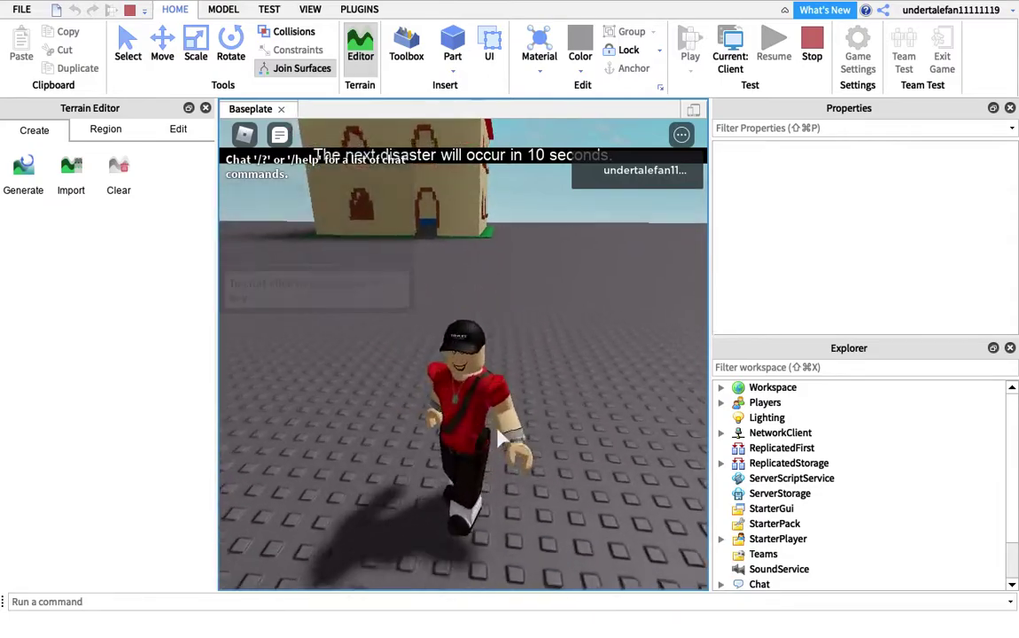
key(w)
right_drag(503, 439, 525, 465)
scroll(518, 457, down, 5)
key(space)
scroll(532, 483, down, 4)
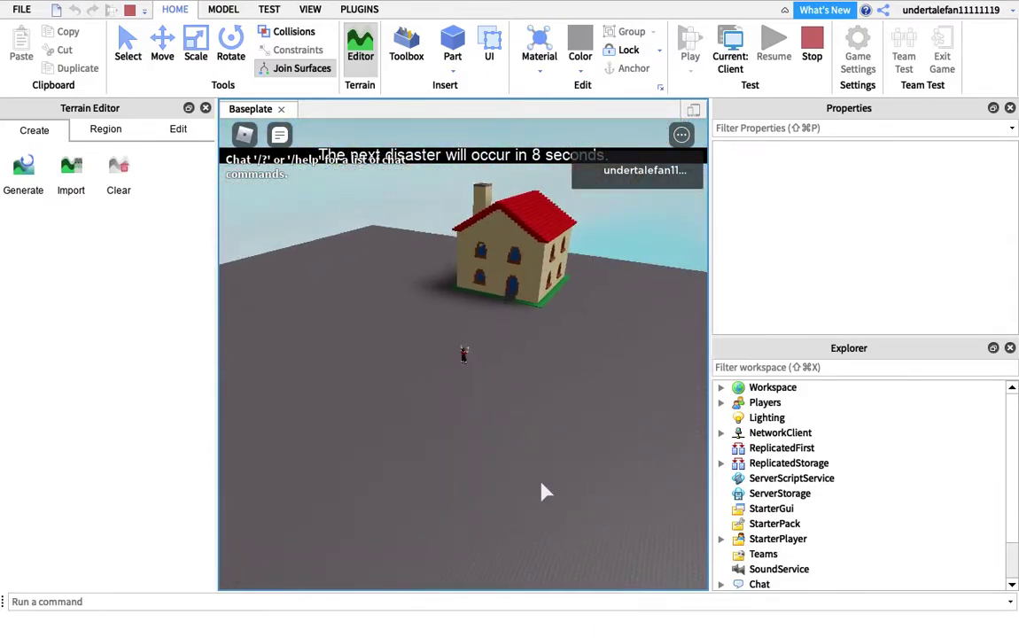
scroll(542, 491, up, 5)
key(w)
key(space)
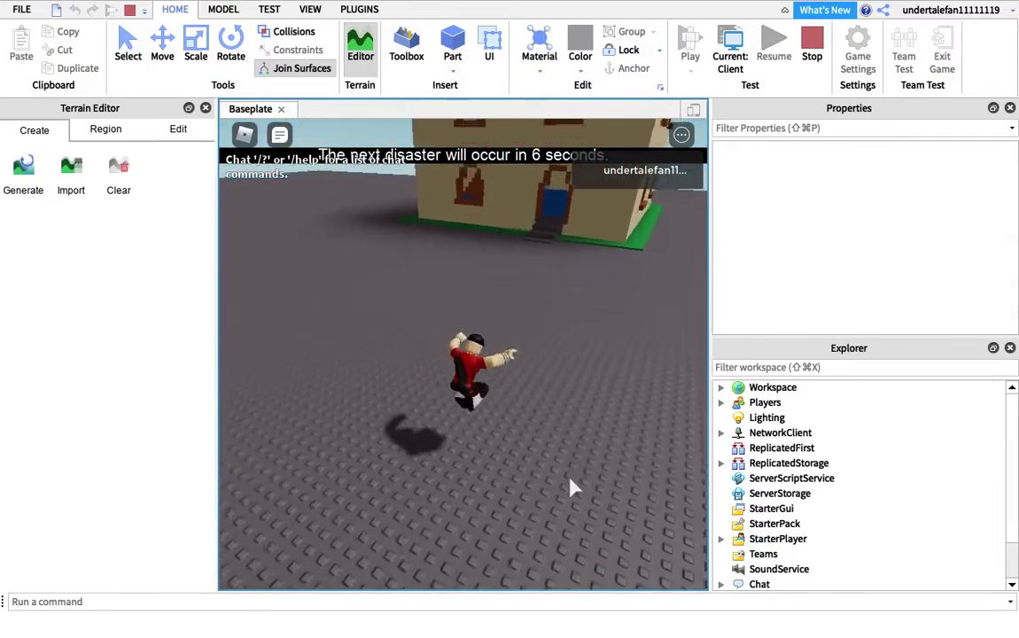
Run and jump around the open baseplate away from the house until the first disaster starts.
right_drag(571, 487, 569, 490)
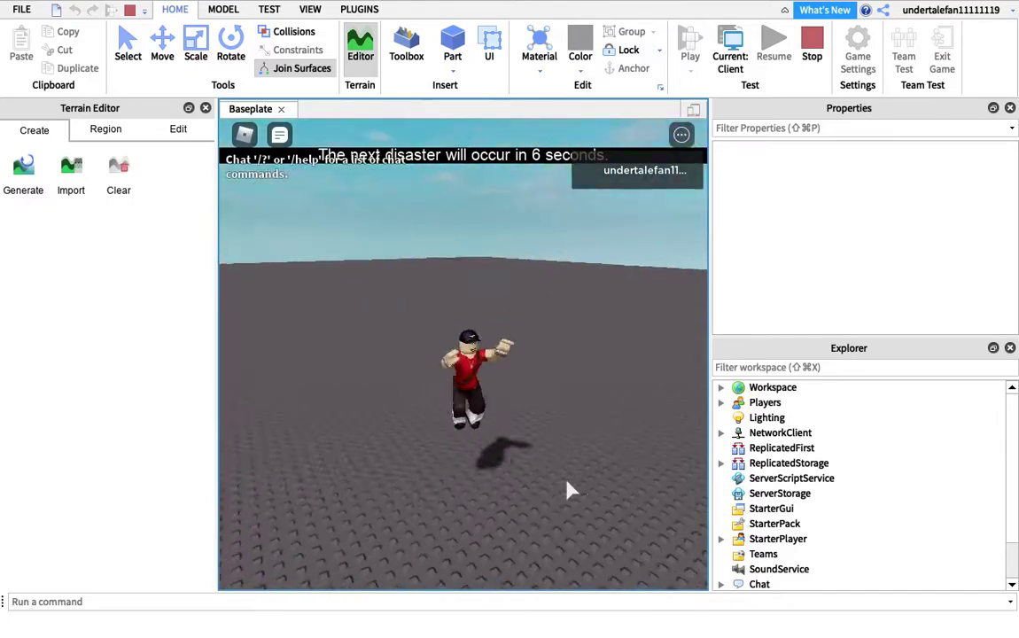
key(s)
key(d)
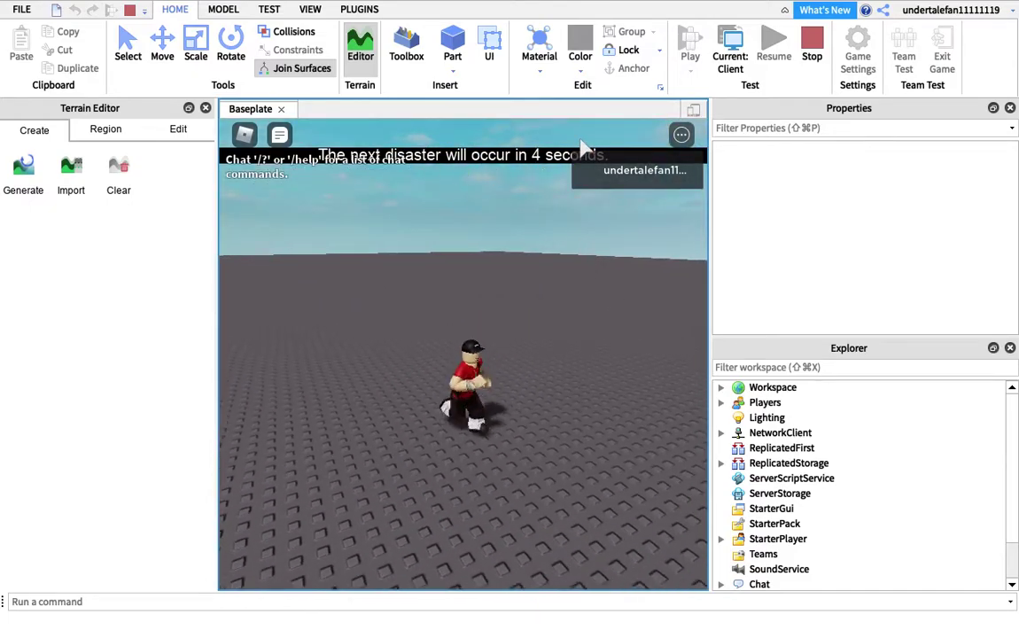
key(w)
key(space)
right_drag(398, 452, 425, 441)
key(w)
key(space)
key(w)
key(s)
key(a)
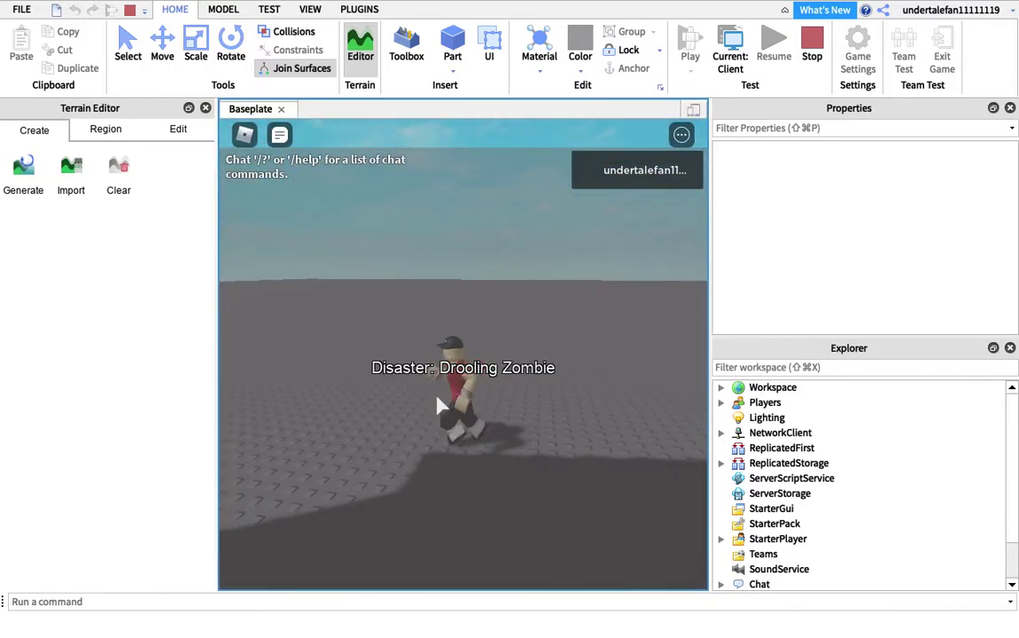
Run across the baseplate toward the Drooling Zombie to check the spawned disaster.
key(w)
key(d)
key(s)
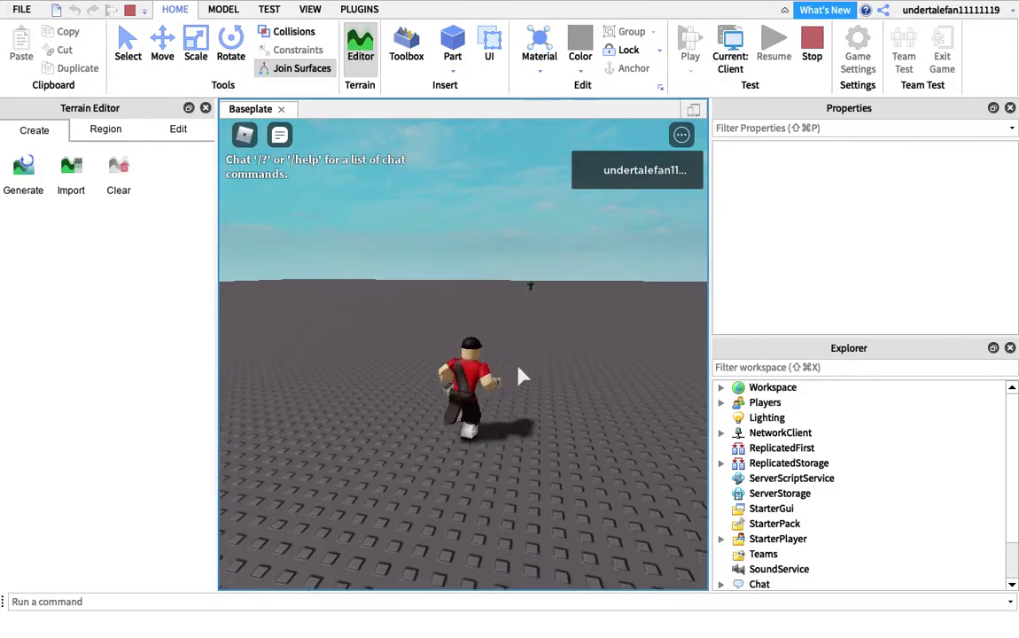
key(d)
key(w)
right_drag(522, 357, 522, 358)
key(w)
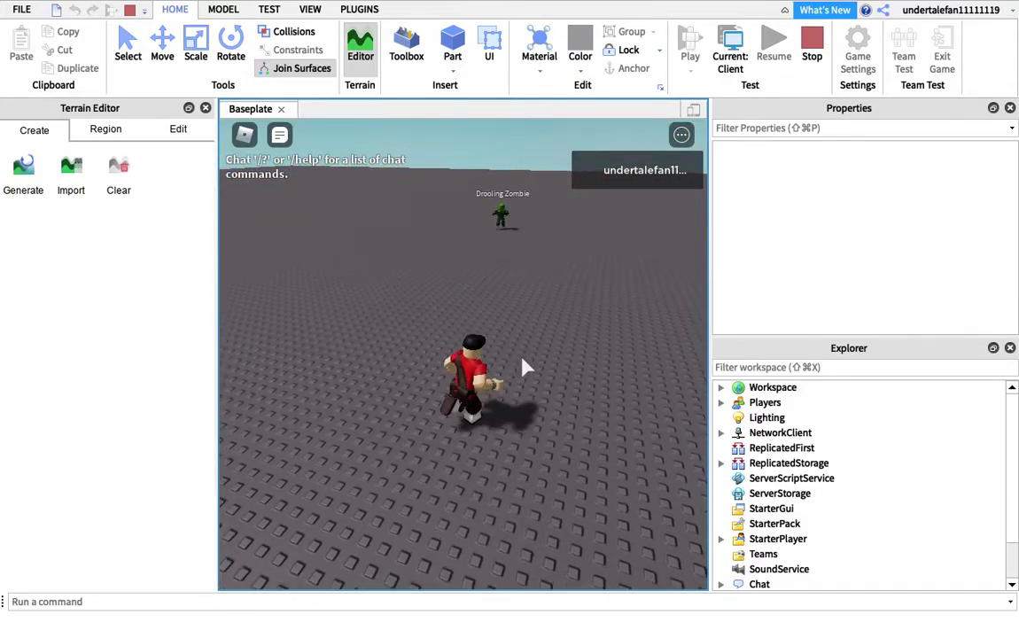
key(d)
right_drag(522, 357, 526, 358)
Retreat from the Drooling Zombie and run back to the front of the house.
key(s)
key(w)
key(s)
key(w)
key(space)
key(w)
key(space)
key(space)
key(space)
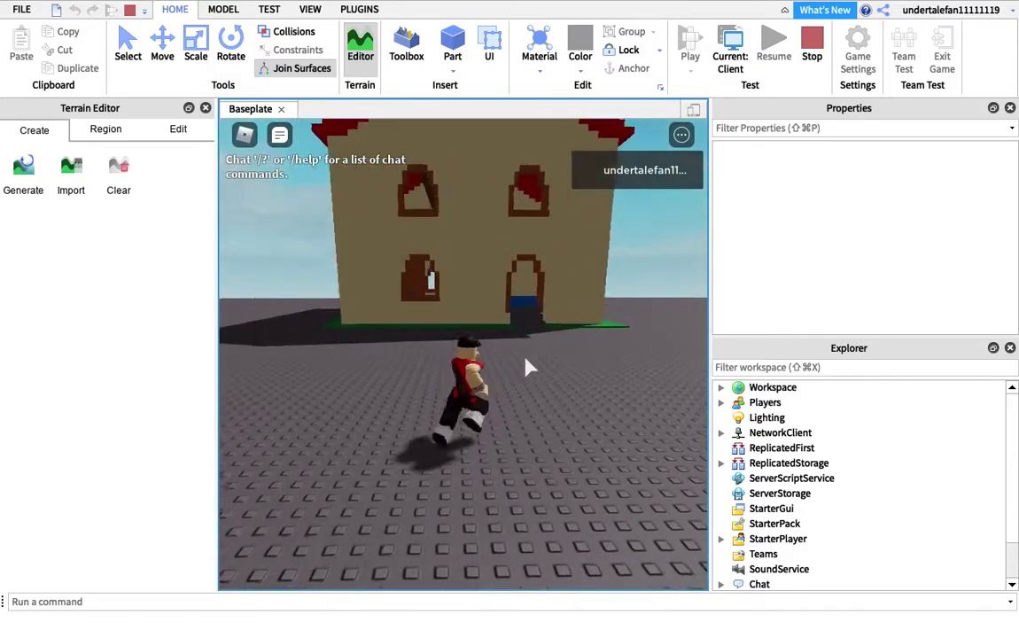
key(w)
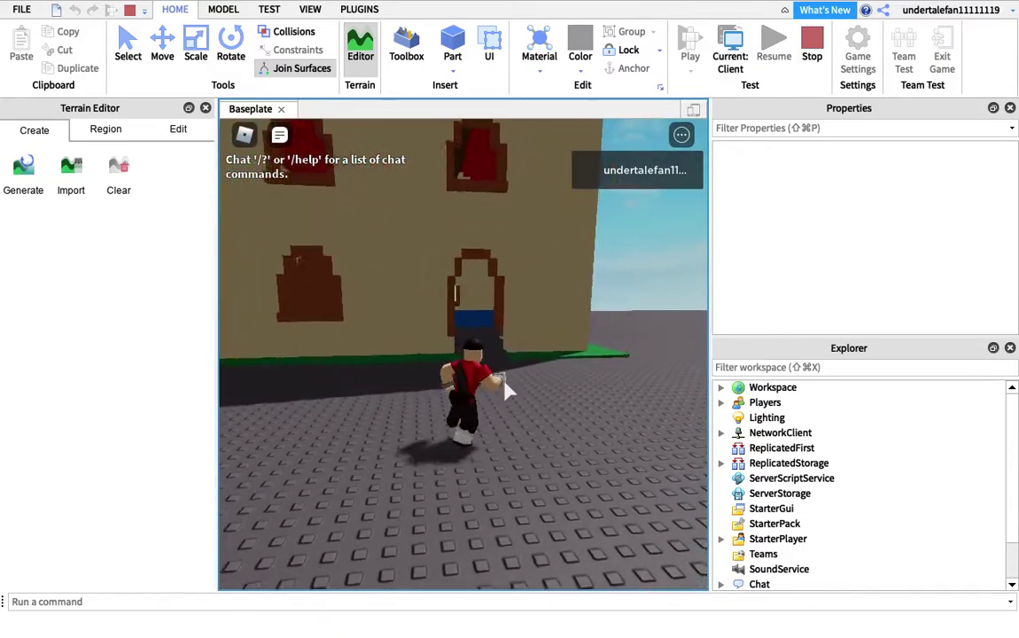
Enter the house, climb the stairs to the upper floor and return to the ground floor.
key(w)
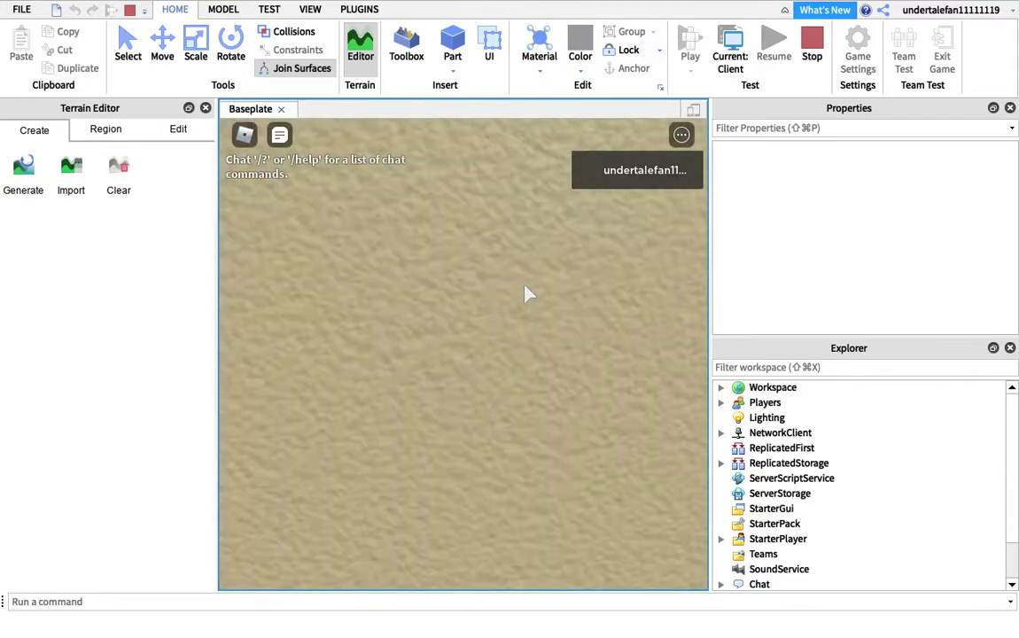
key(w)
key(Right)
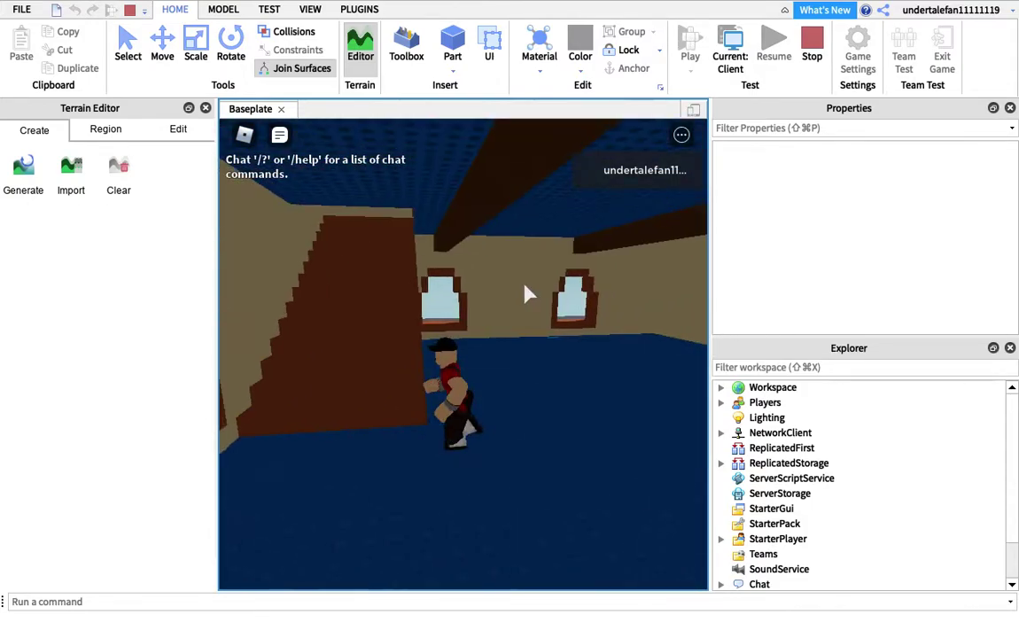
key(w)
key(Right)
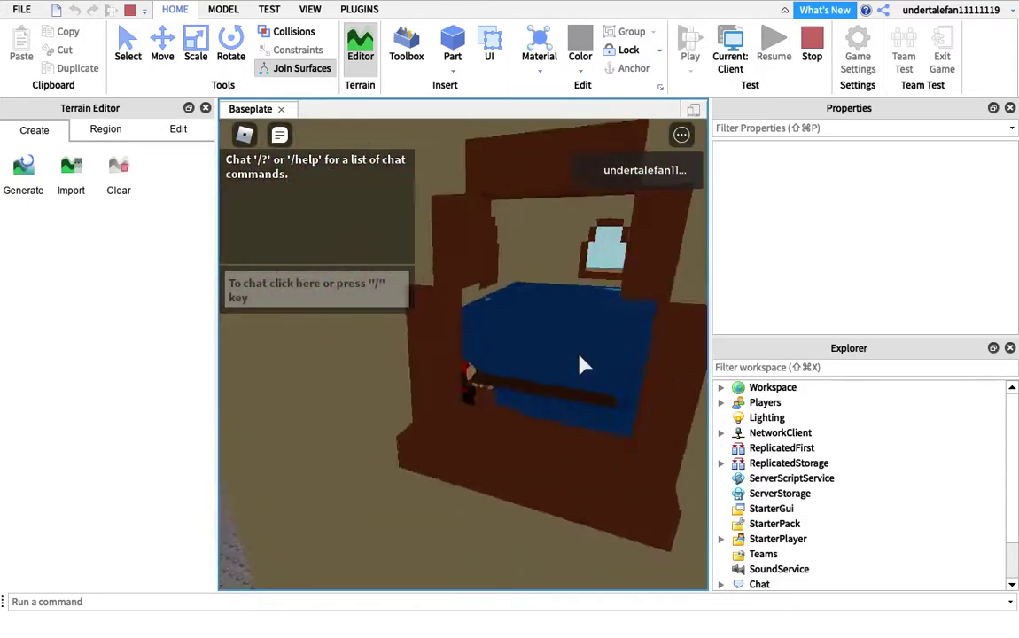
key(w)
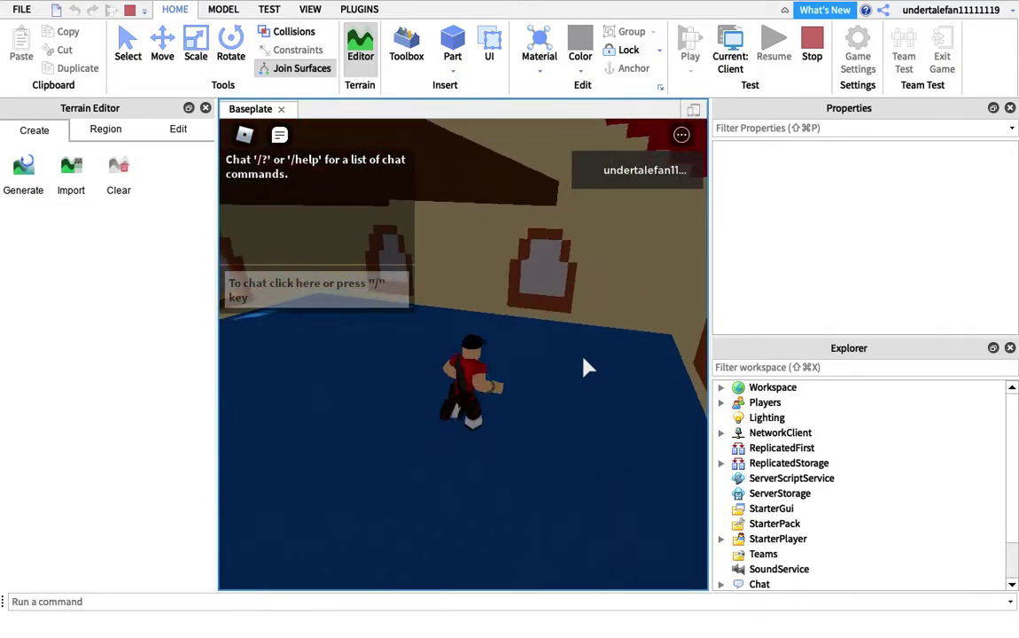
key(s)
key(w)
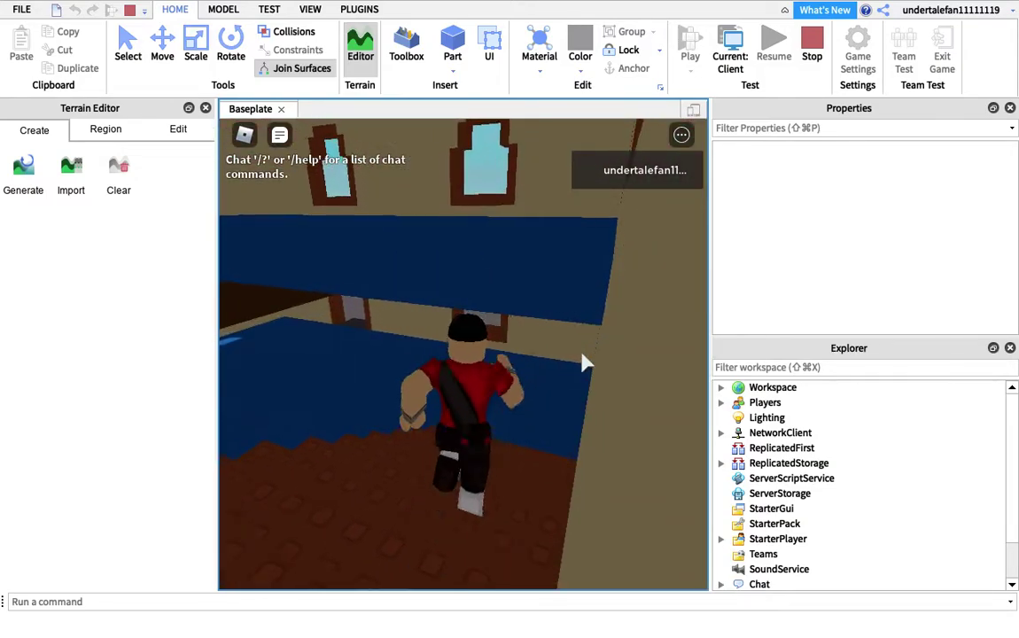
key(w)
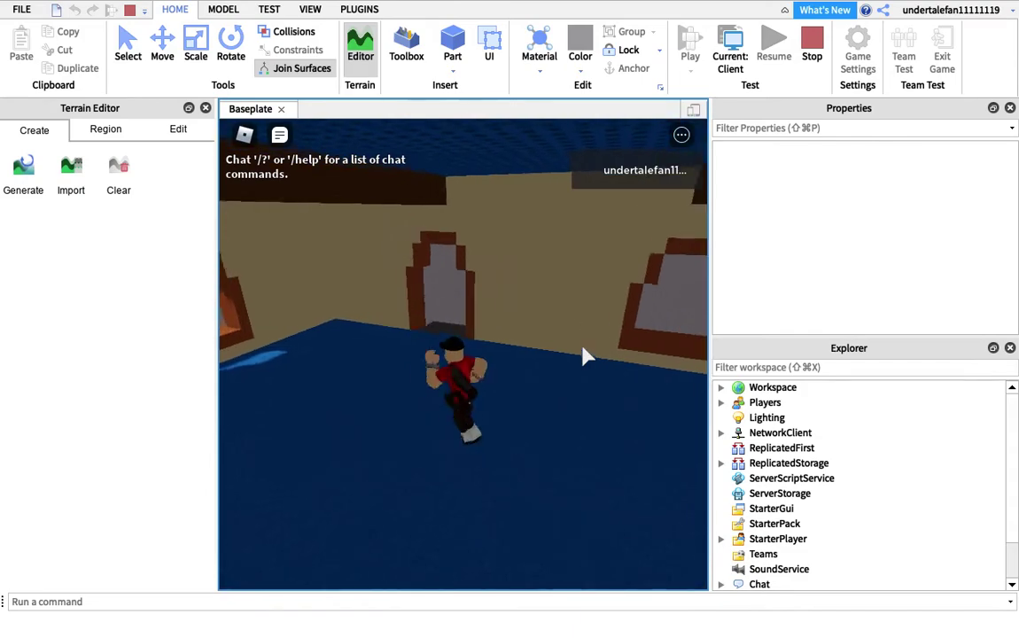
key(a)
key(w)
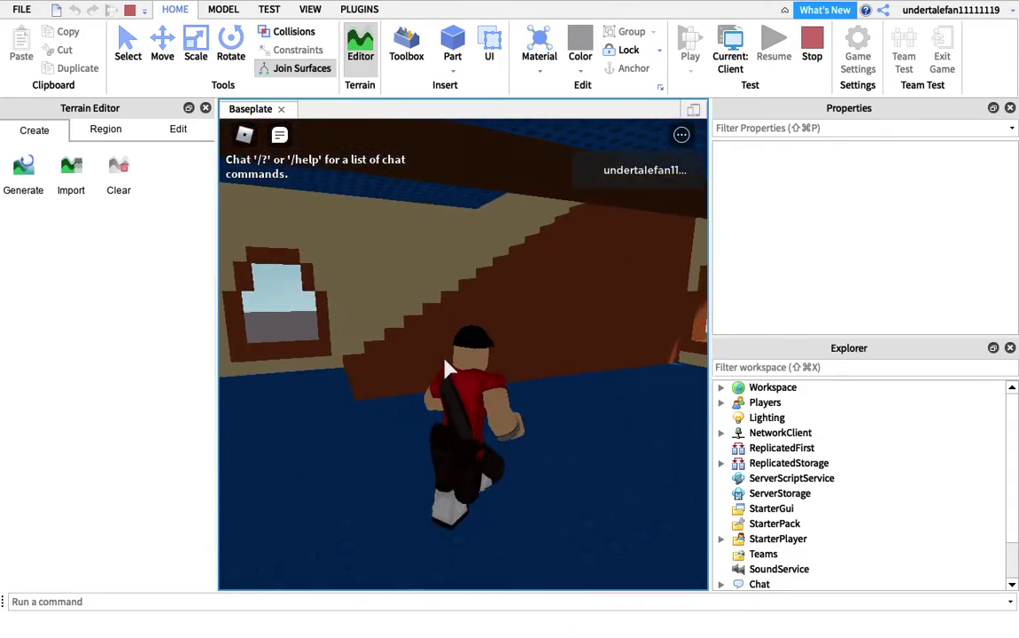
Walk around the ground-floor room of the house and head for the doorway.
key(s)
key(Left)
key(s)
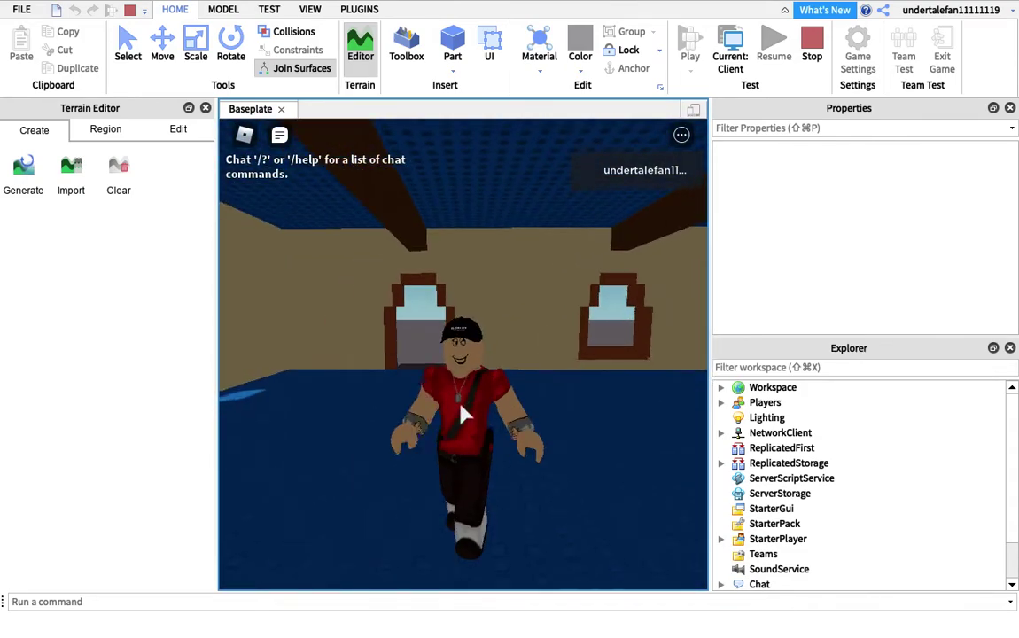
key(a)
key(w)
key(d)
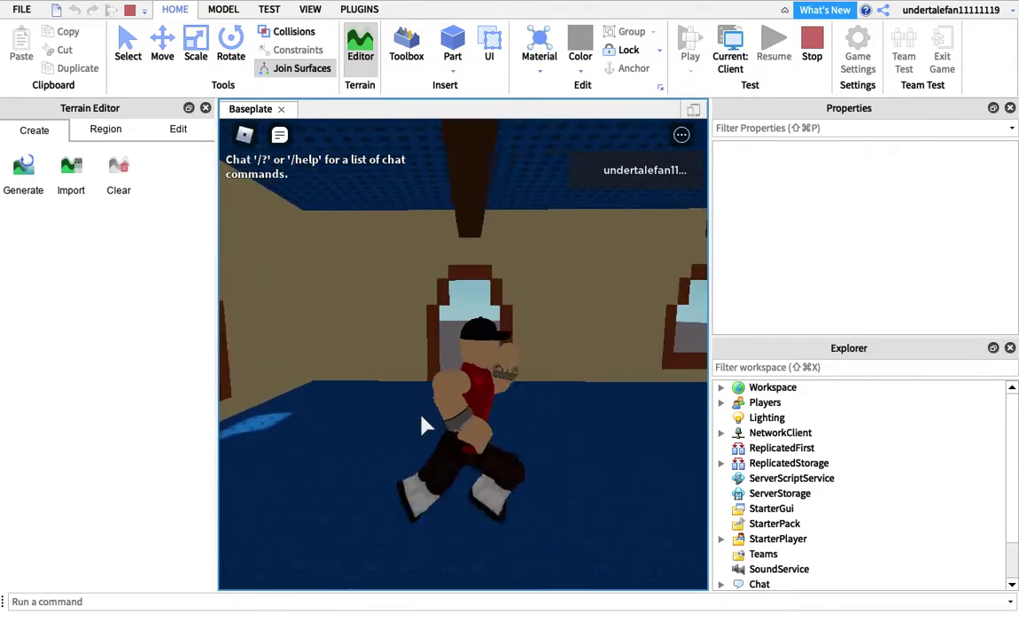
key(s)
key(a)
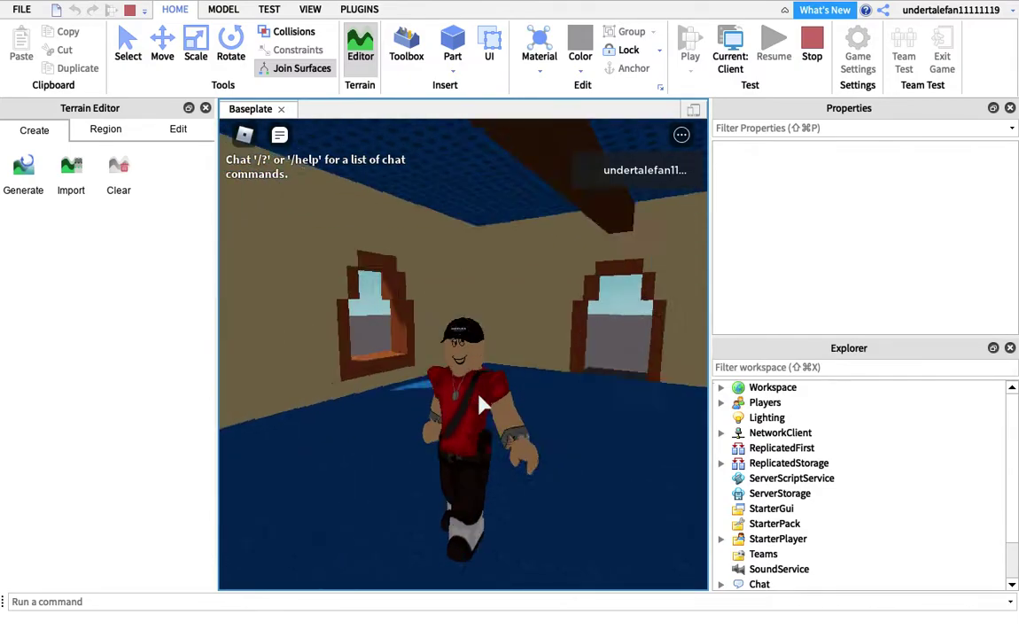
key(w)
key(d)
key(w)
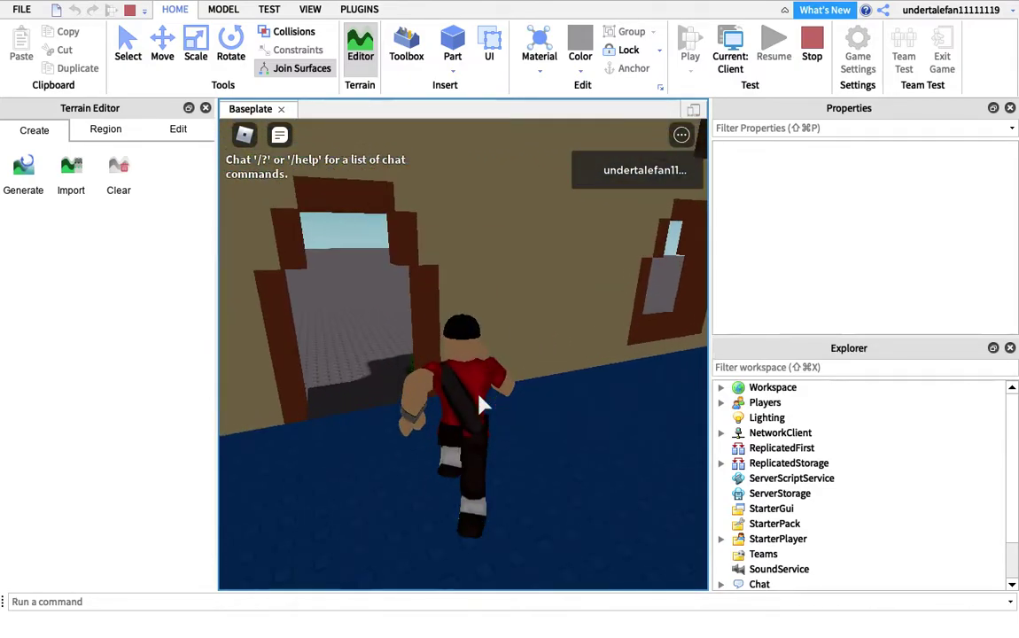
Leave the house and run from the Drooling Zombie across the baseplate until its round ends.
right_drag(479, 404, 479, 405)
key(a)
key(s)
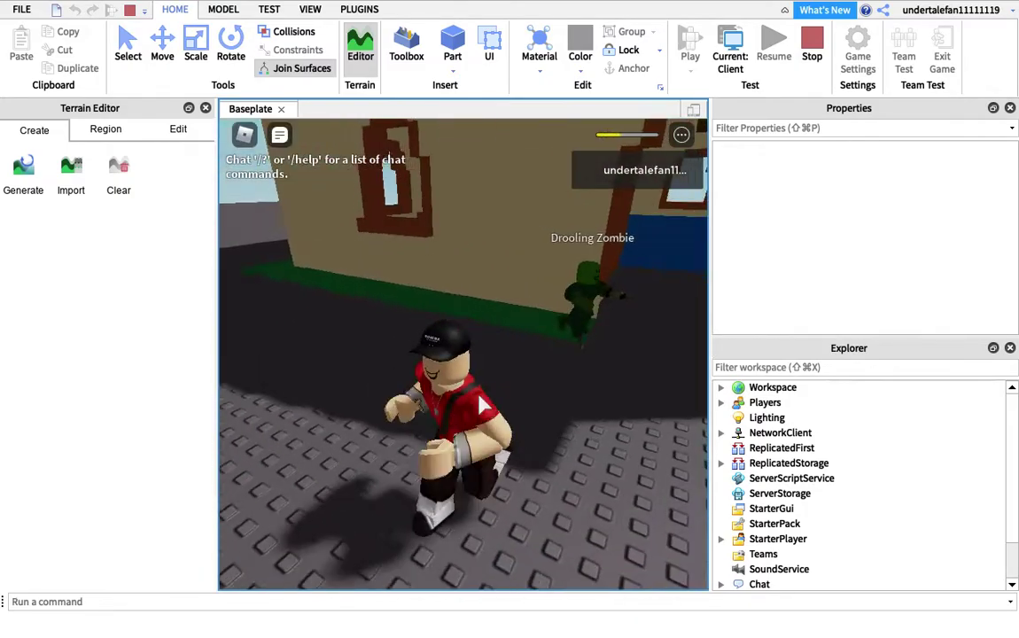
key(d)
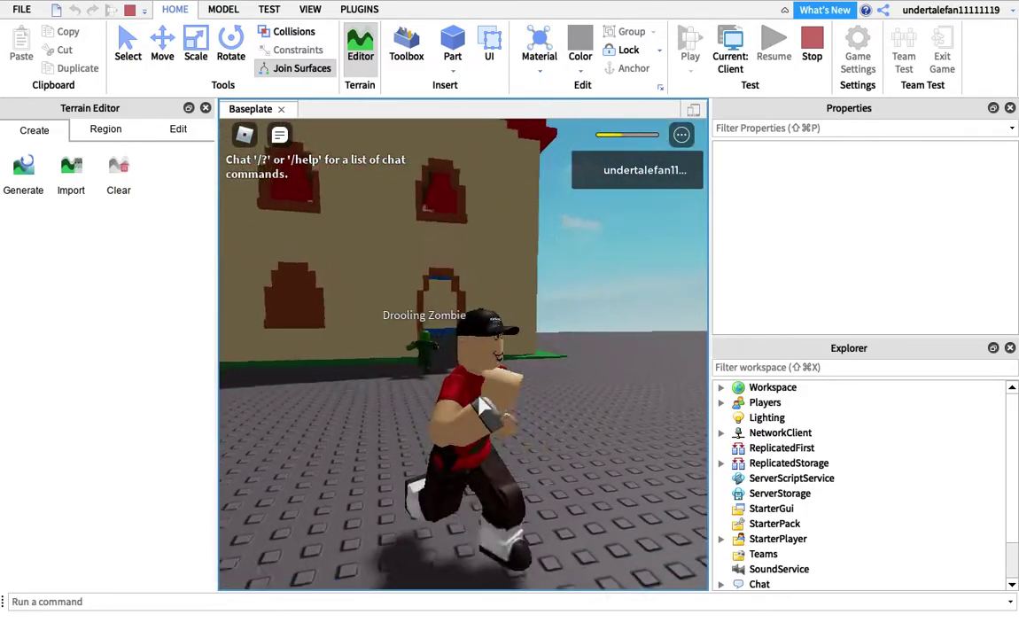
key(s)
key(d)
key(s)
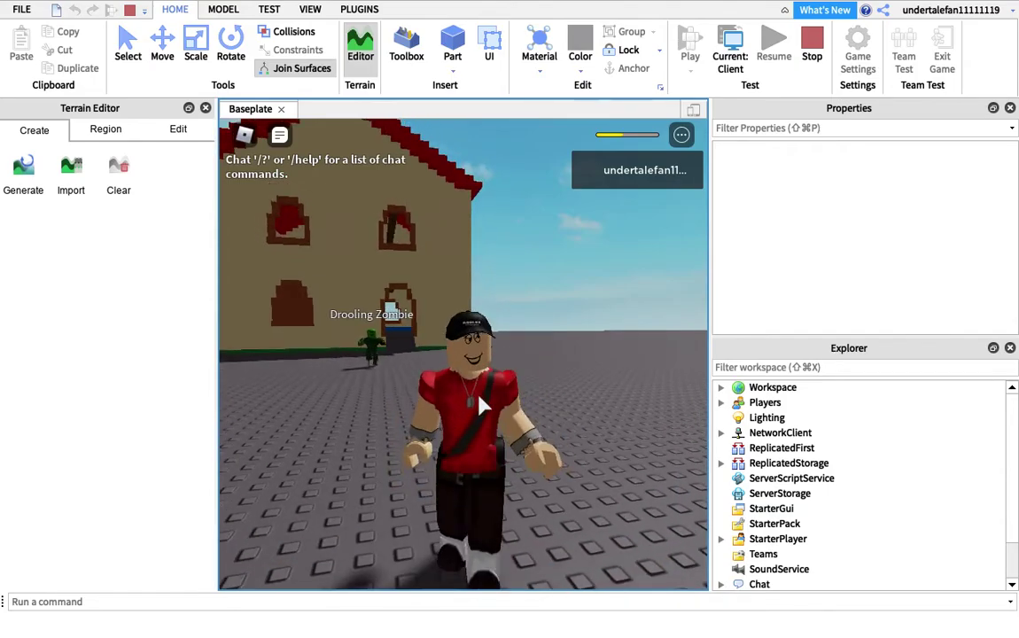
key(w)
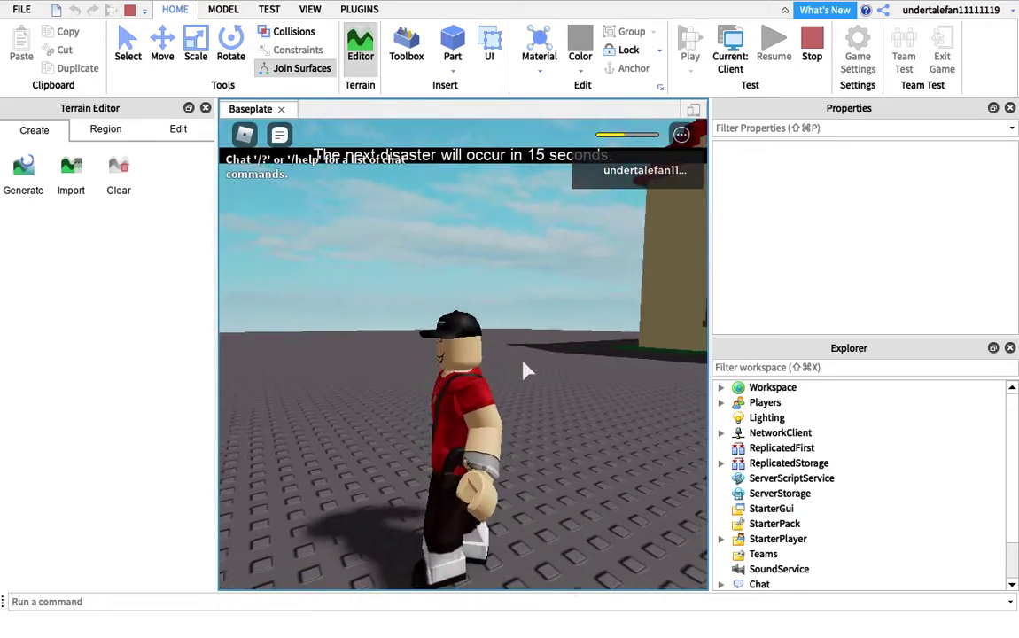
Run and jump back into the house during the countdown to the second disaster.
key(w)
key(space)
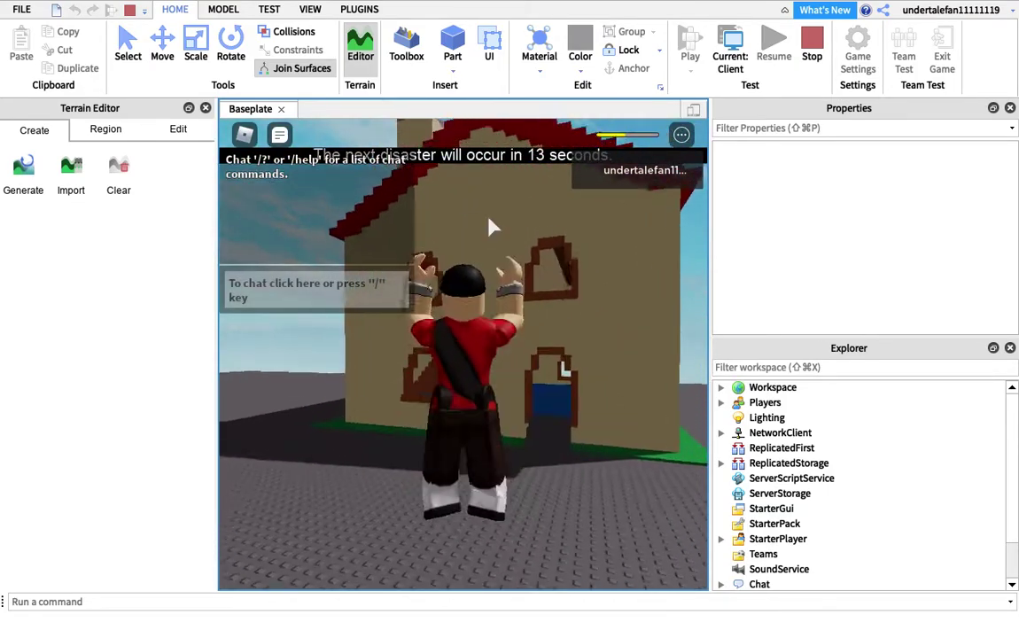
key(w)
key(space)
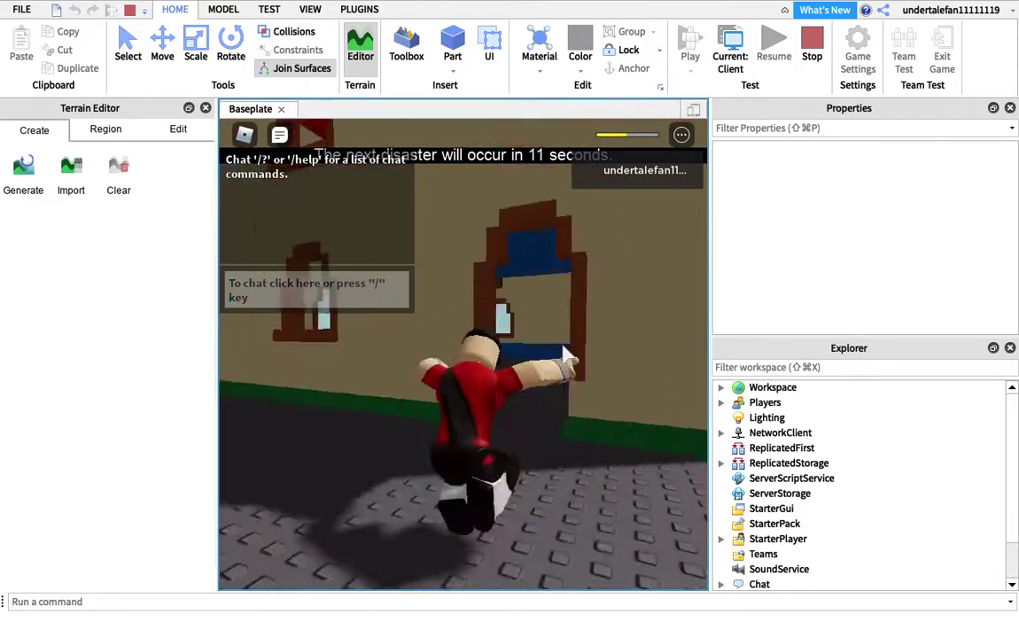
right_drag(569, 348, 562, 344)
key(w)
key(s)
key(w)
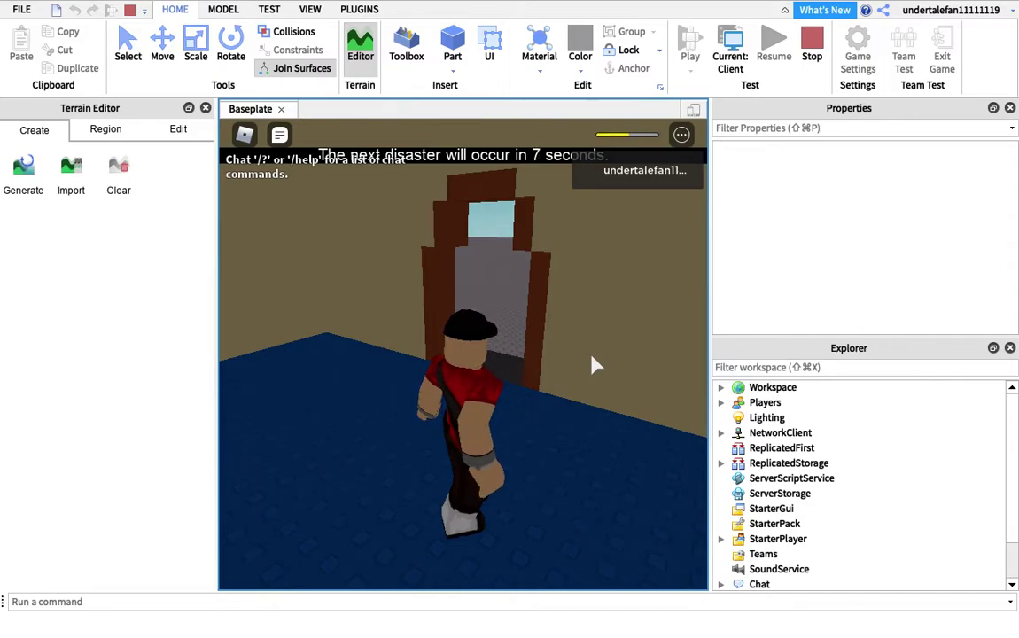
Go back outside to test the Nuke disaster, and end the playtest.
key(w)
key(d)
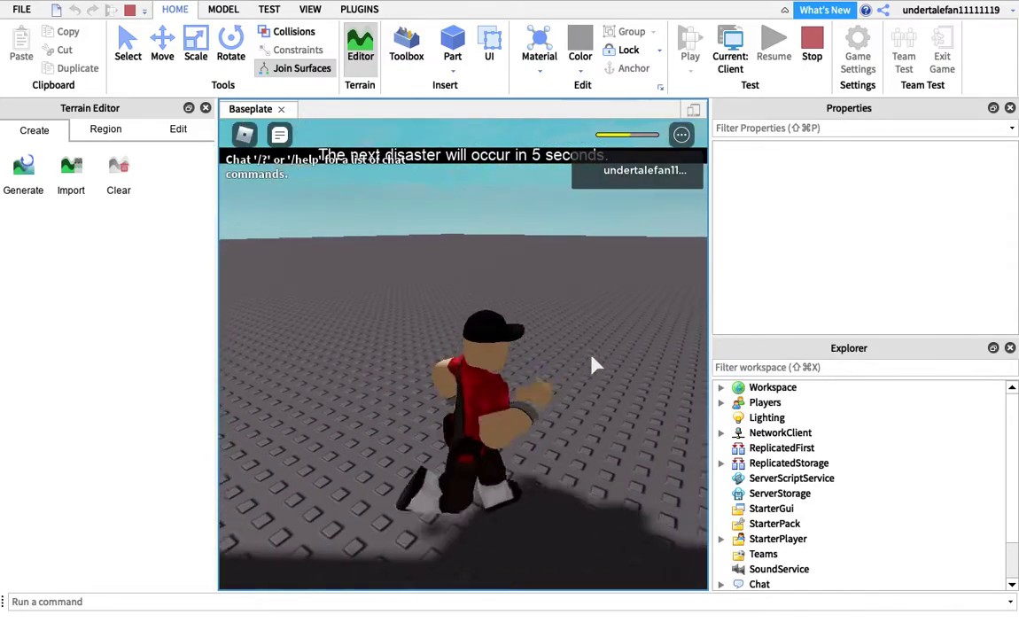
key(s)
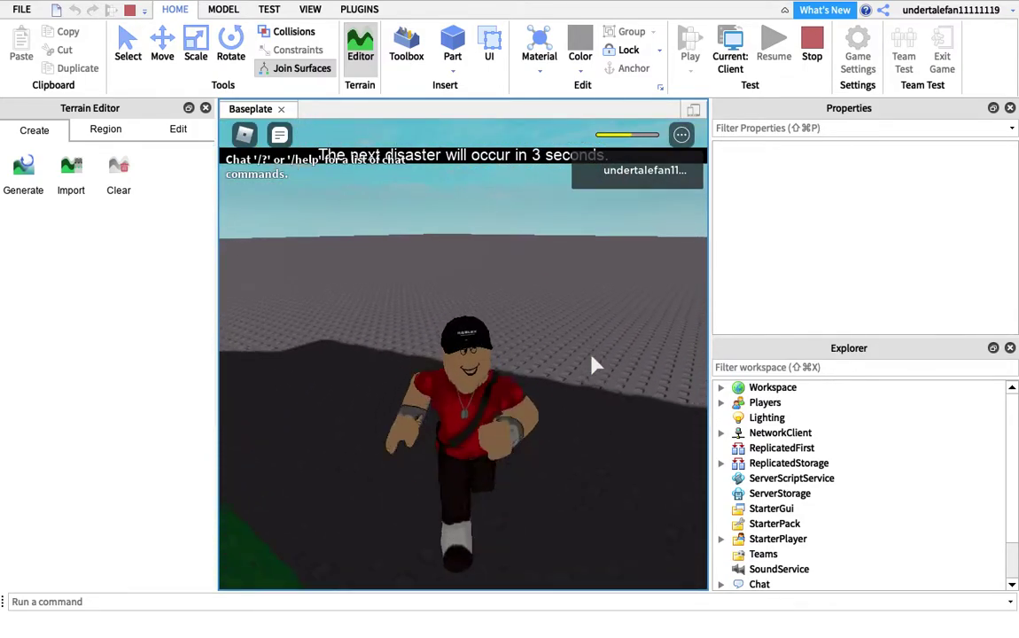
key(w)
key(s)
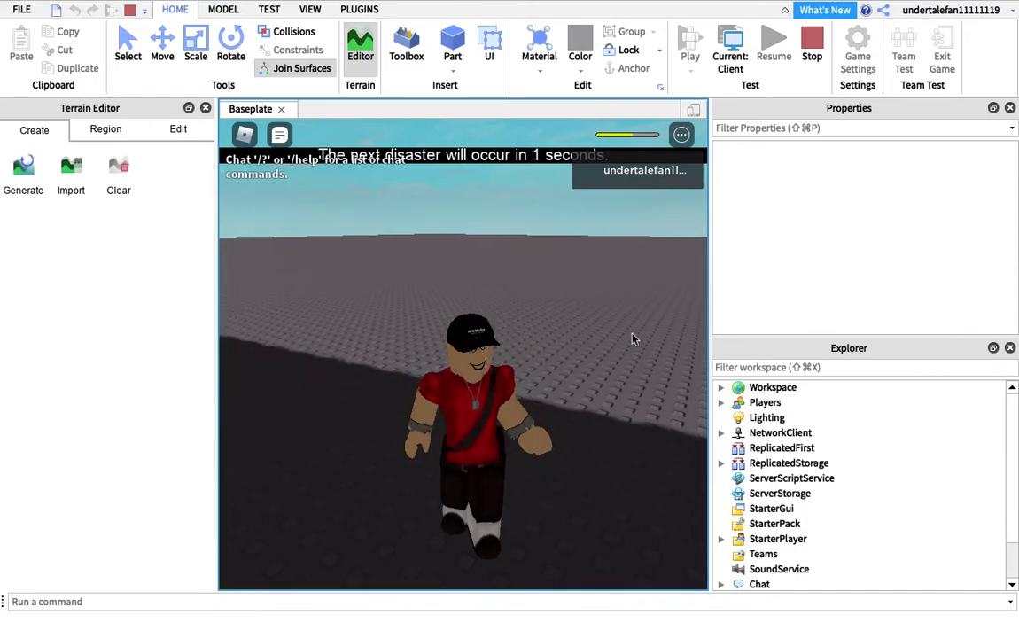
key(w)
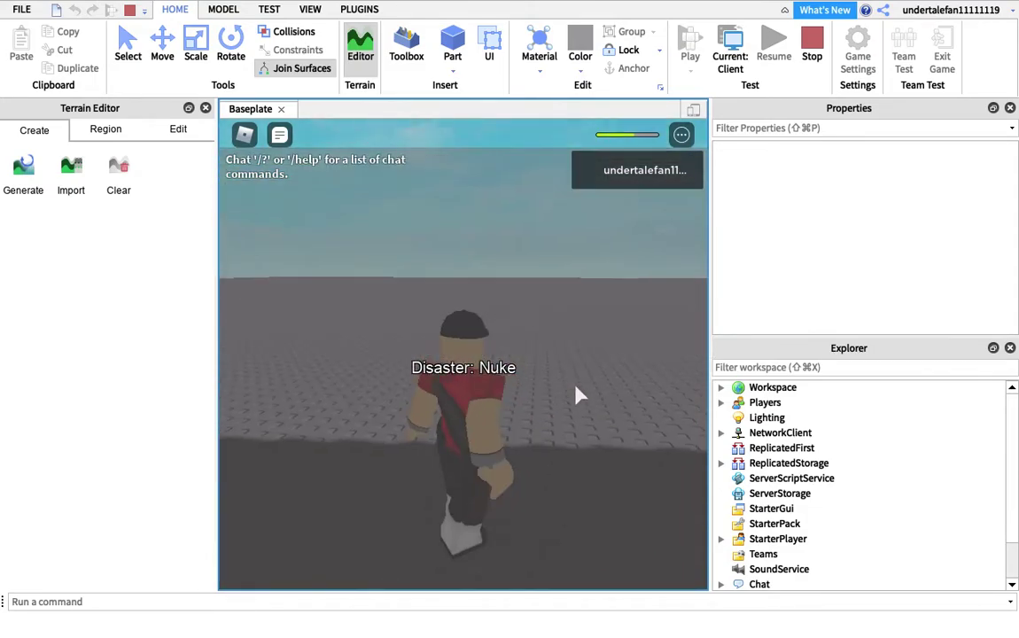
key(a)
key(s)
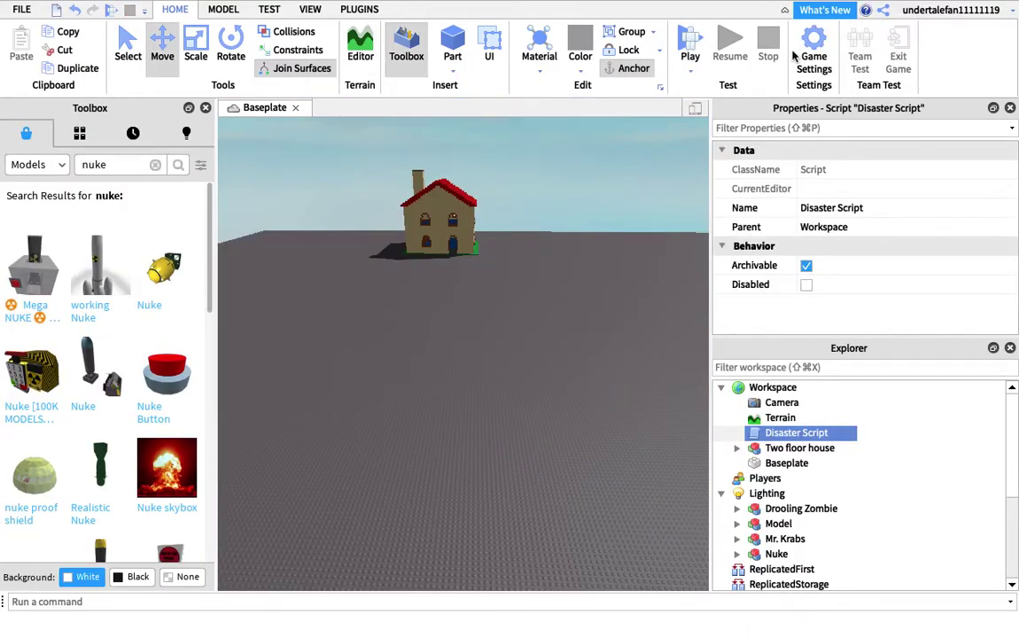
Open the Disaster Script and set countdownMessage to "YEAH in %s seconds." and disasterMessage to "Dhdygyd: %s".
key(w)
right_drag(523, 496, 670, 462)
right_click(796, 432)
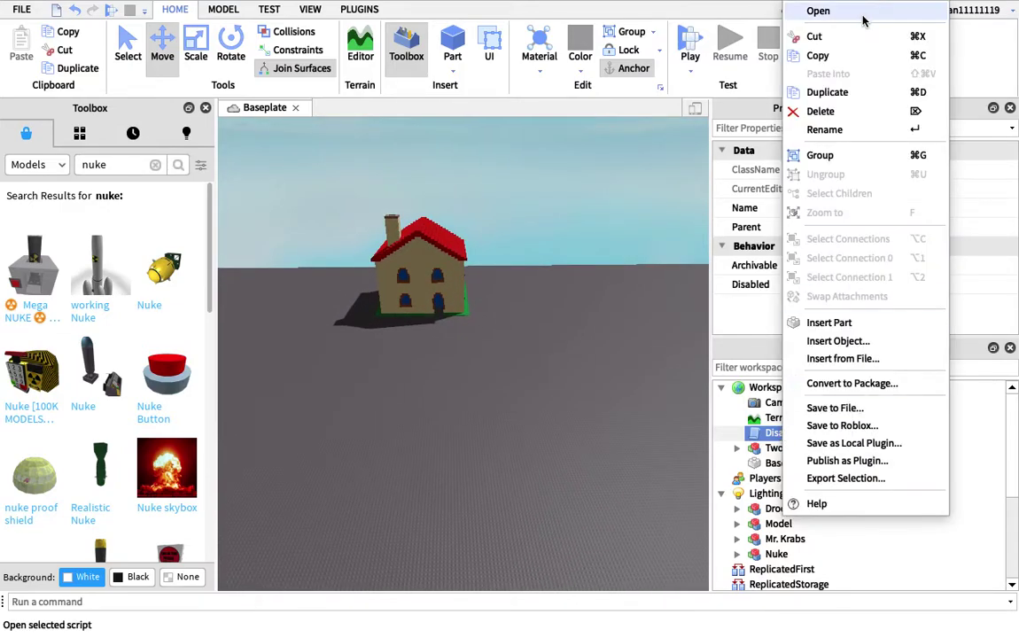
click(825, 9)
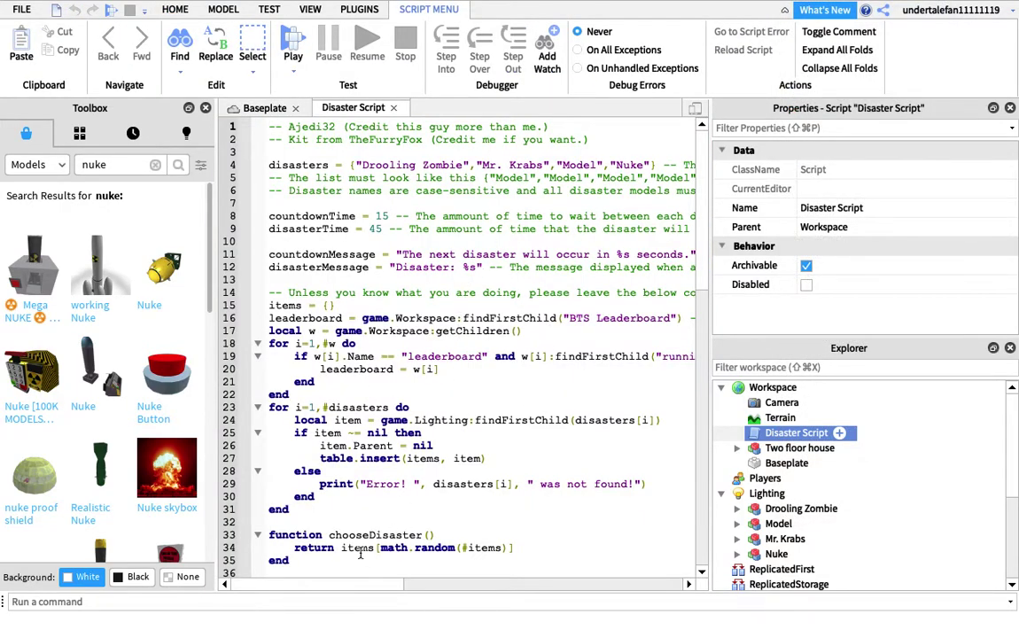
drag(355, 587, 383, 587)
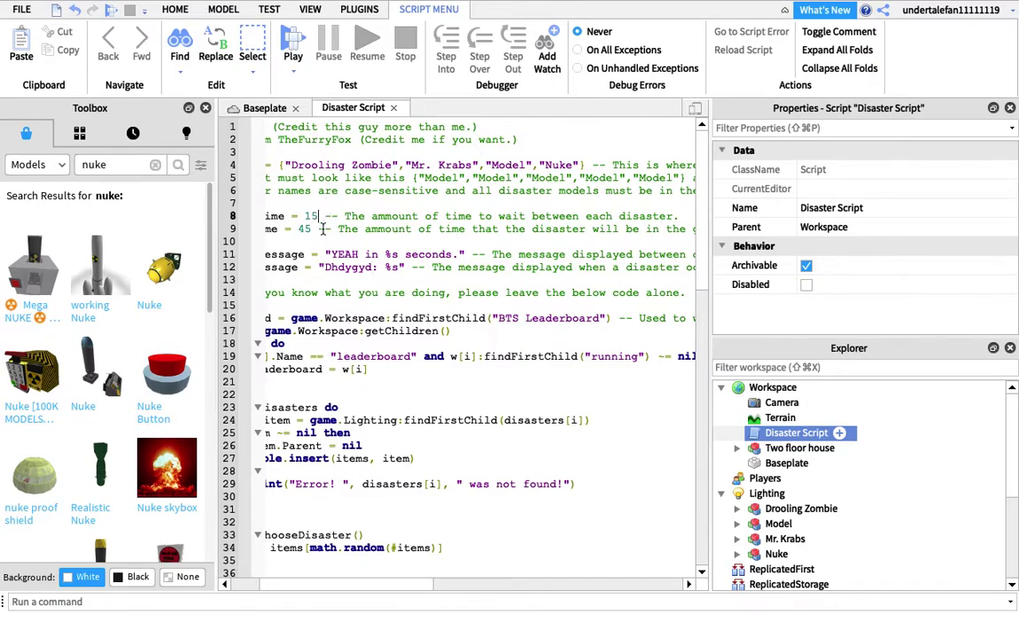
Set both countdownTime and disasterTime to 1 in the Disaster Script.
key(BackSpace)
mouse_move(631, 621)
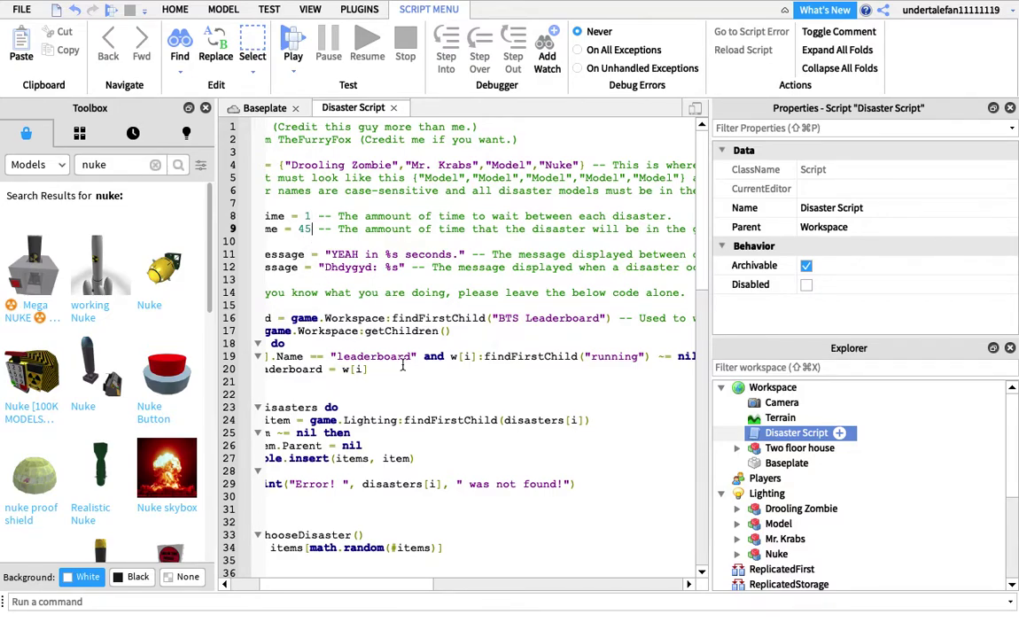
key(BackSpace)
text(1)
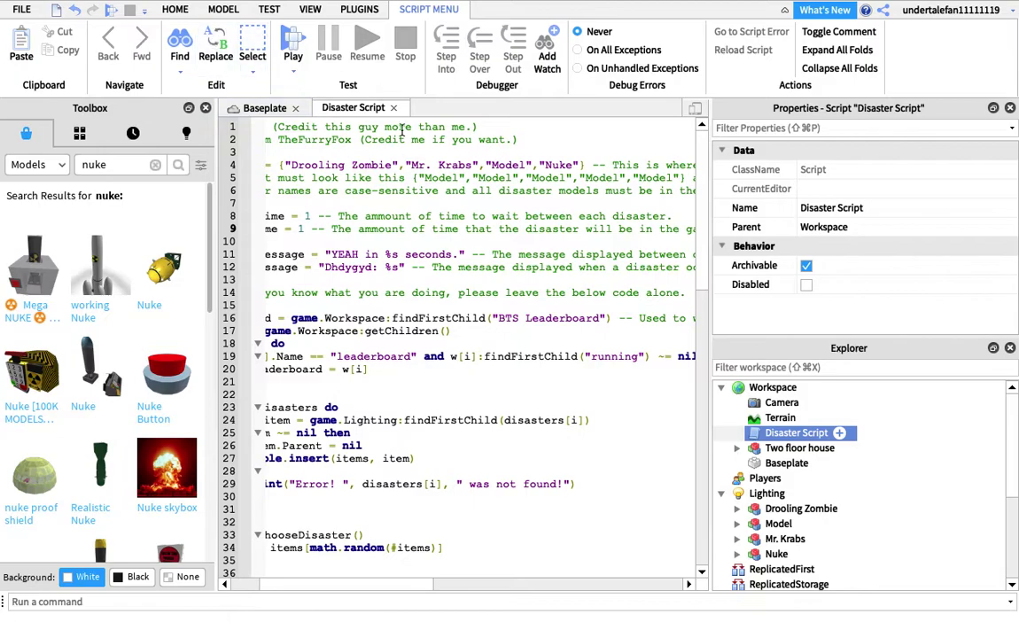
Close the Disaster Script and playtest the game with the edited times and messages.
click(392, 107)
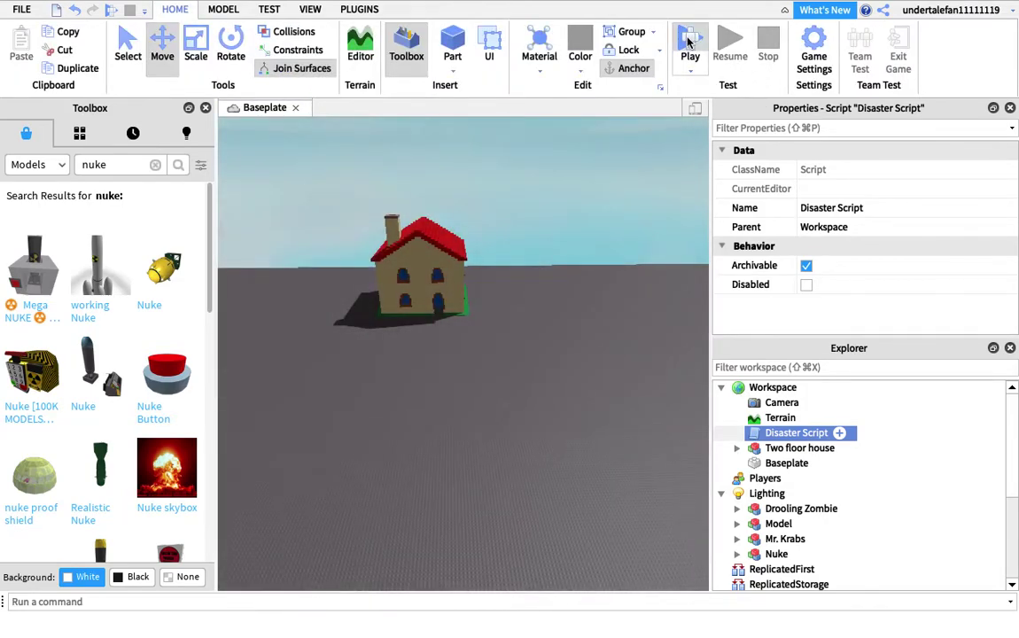
click(689, 42)
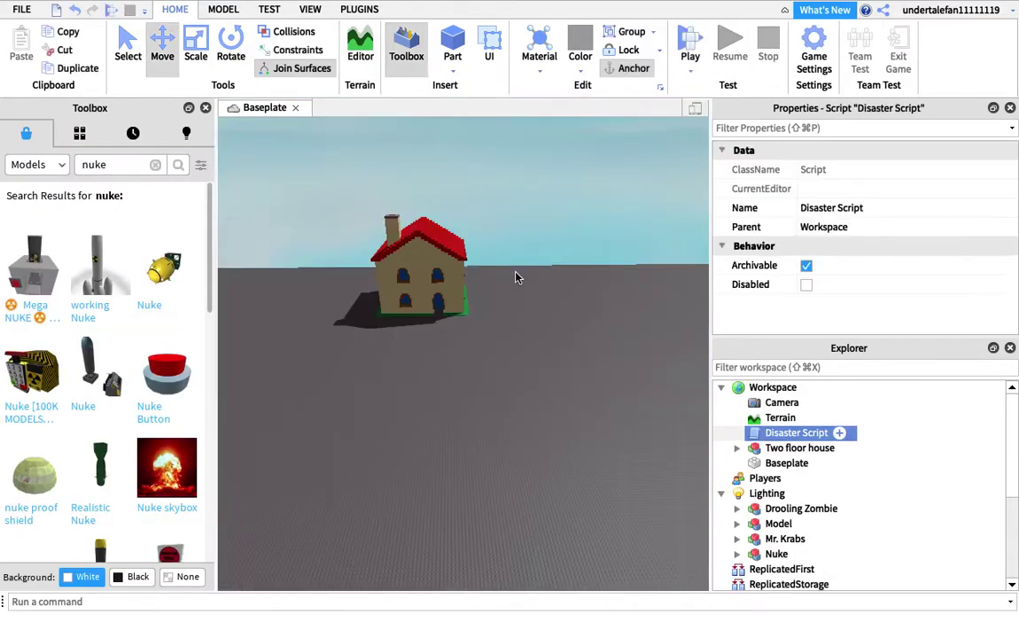
Move in on the two-story house and examine its exterior from the front and side.
right_drag(662, 333, 662, 334)
key(w)
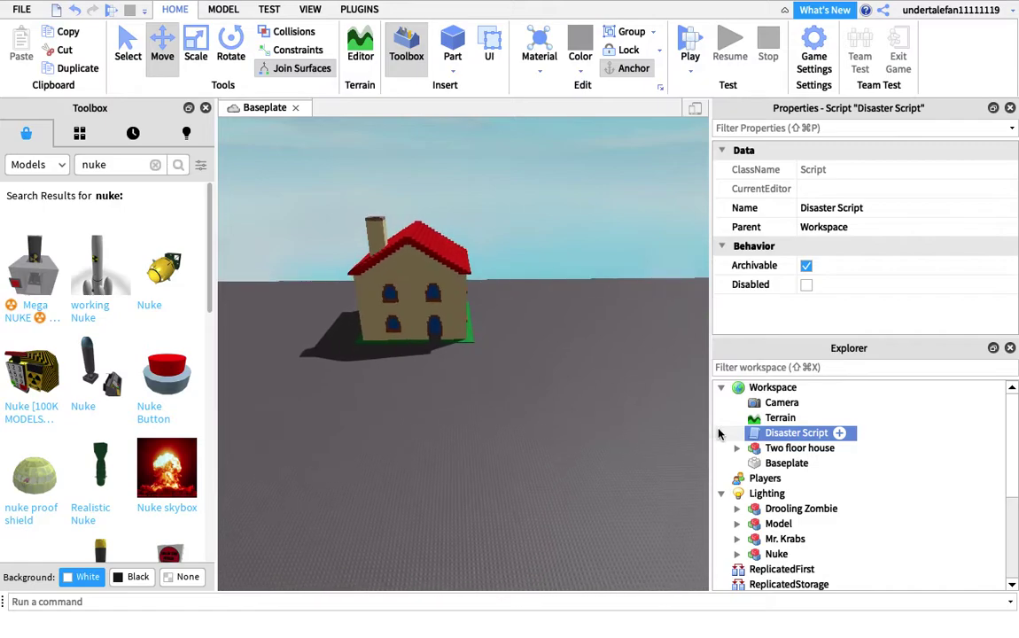
key(a)
key(w)
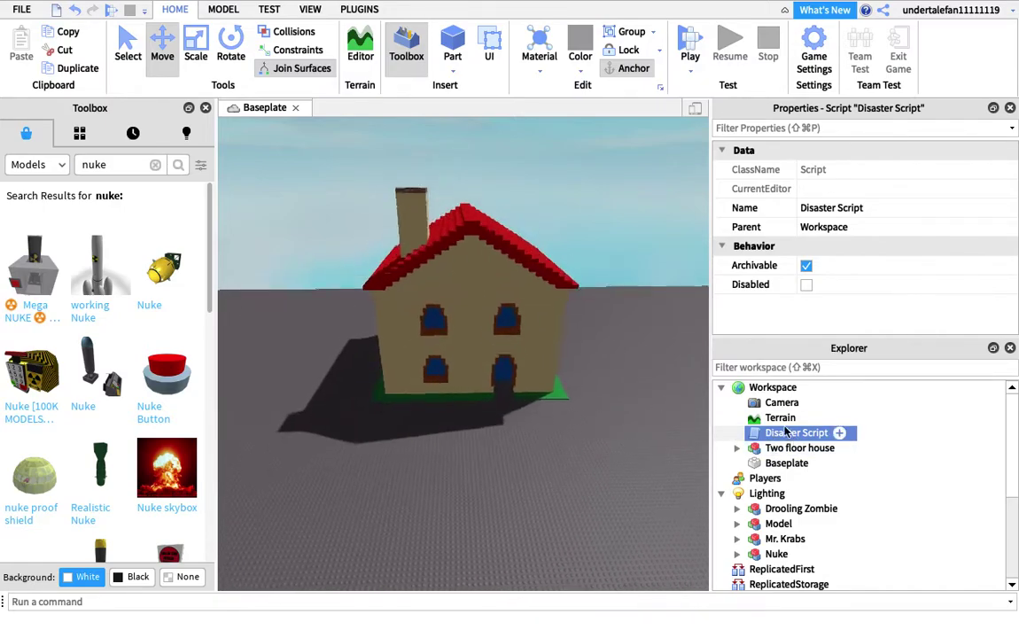
key(d)
right_drag(610, 412, 600, 412)
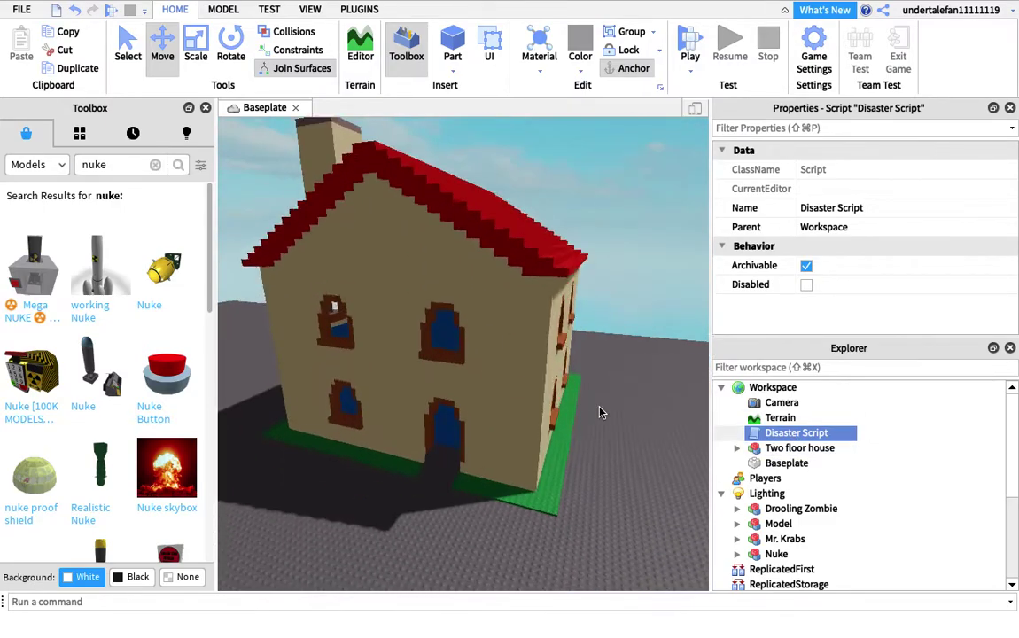
key(w)
key(s)
key(w)
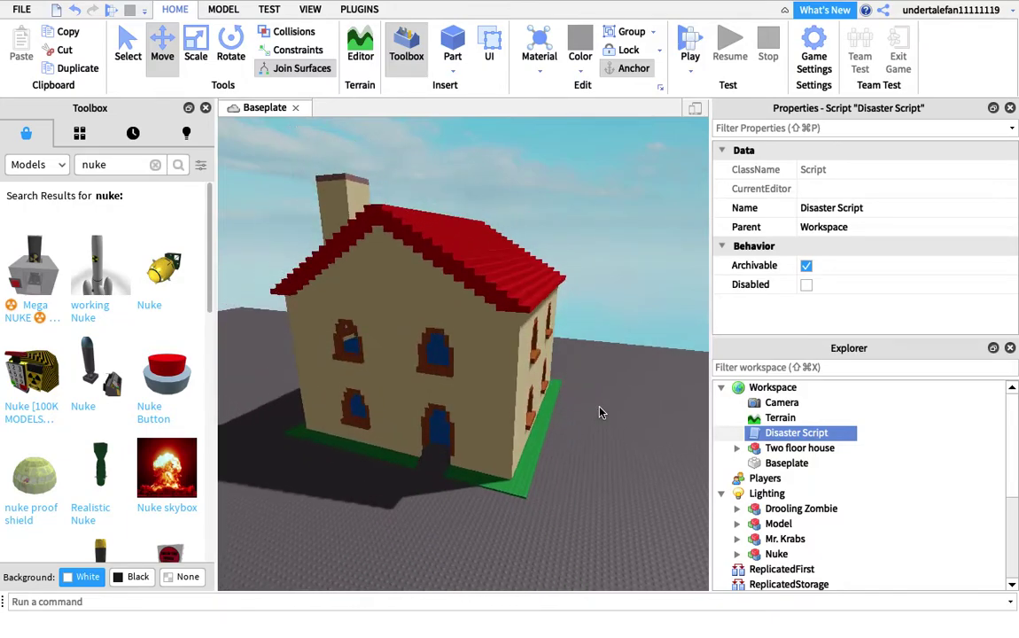
Reopen the Disaster Script to review its settings, and close it without making edits.
right_click(772, 433)
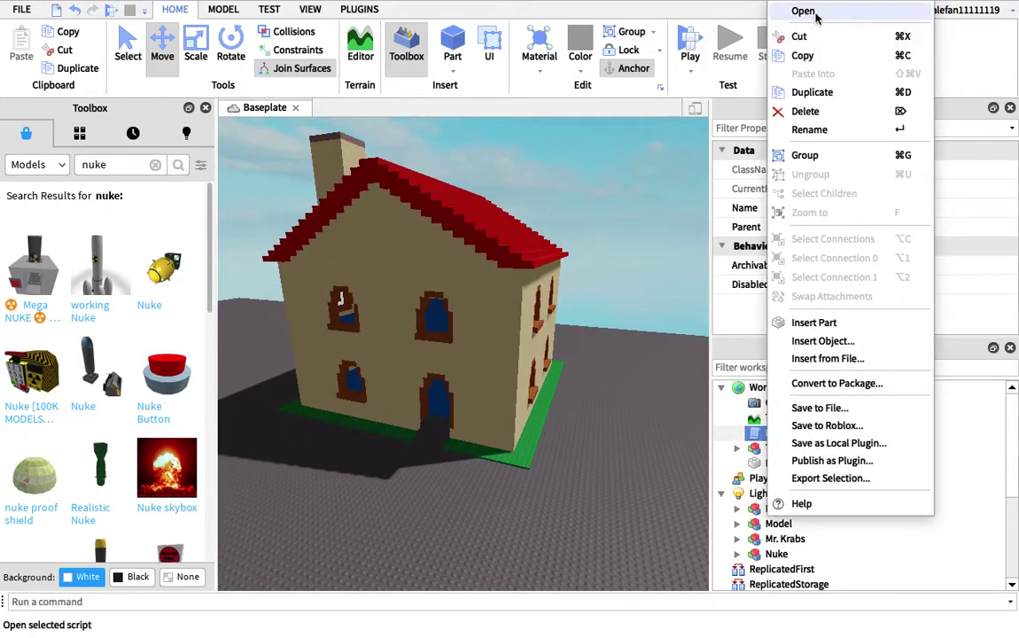
click(805, 12)
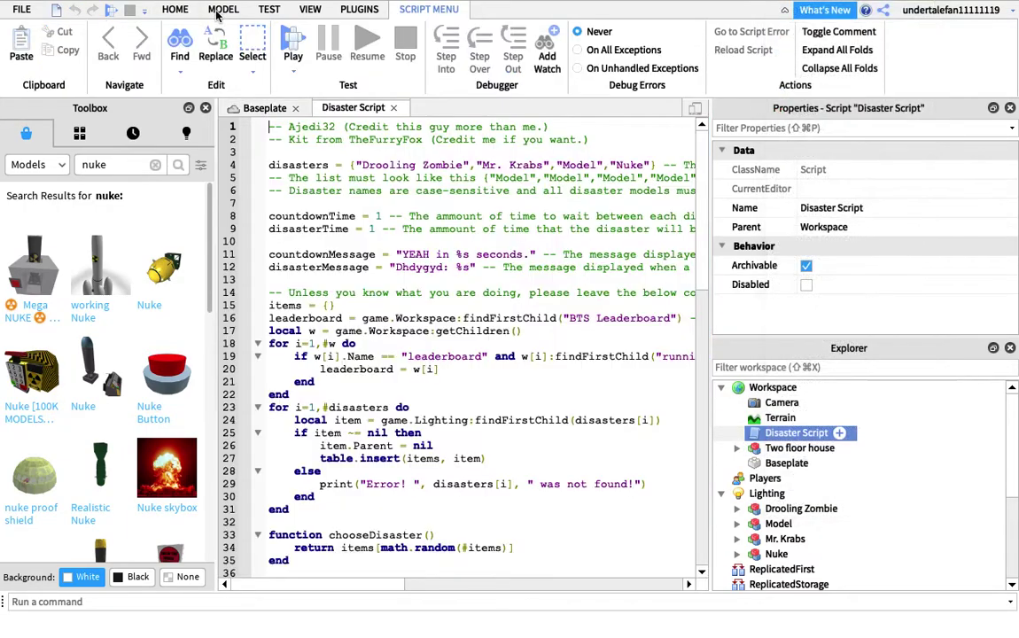
click(396, 108)
right_drag(572, 496, 553, 471)
click(558, 499)
key(d)
key(w)
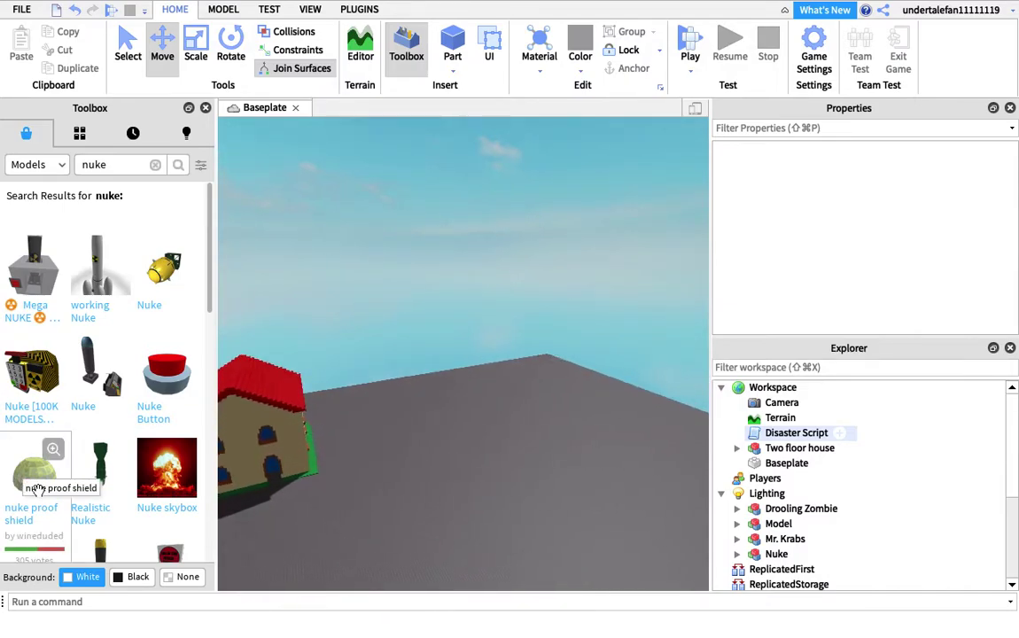
key(q)
key(a)
key(a)
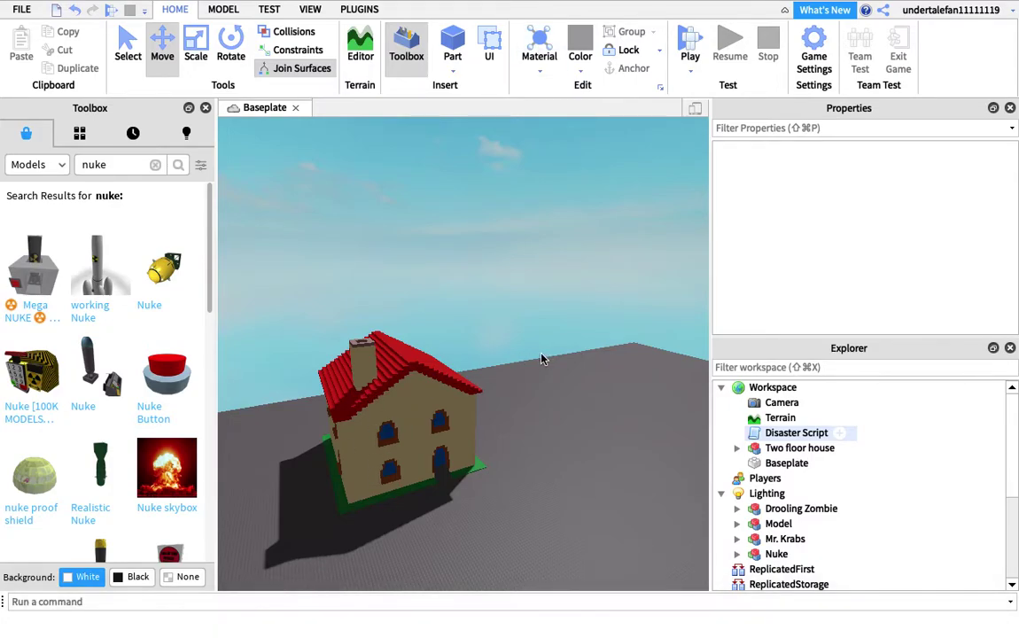
mouse_move(485, 32)
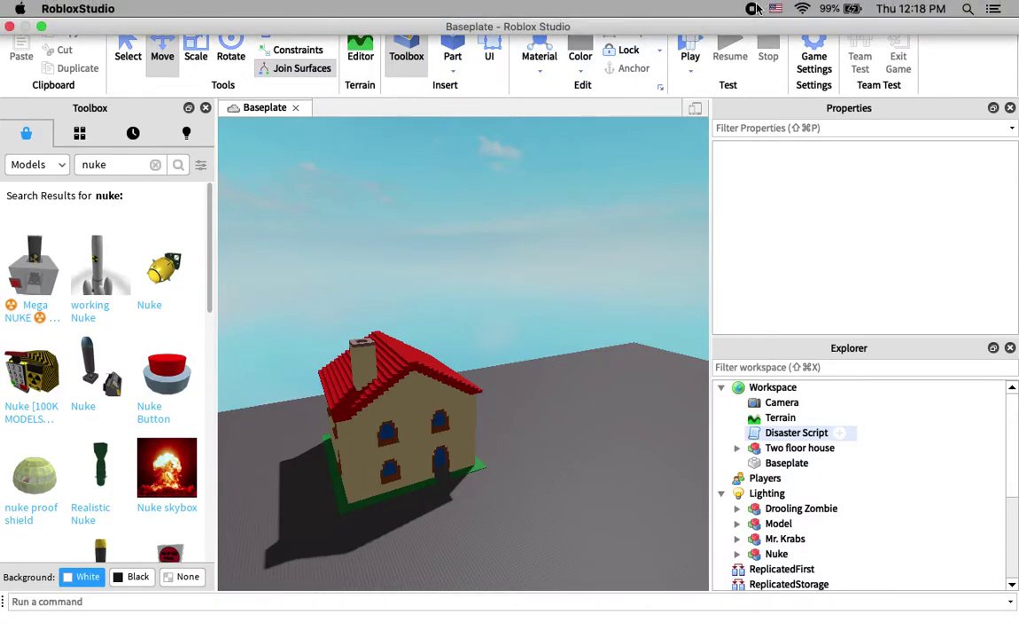